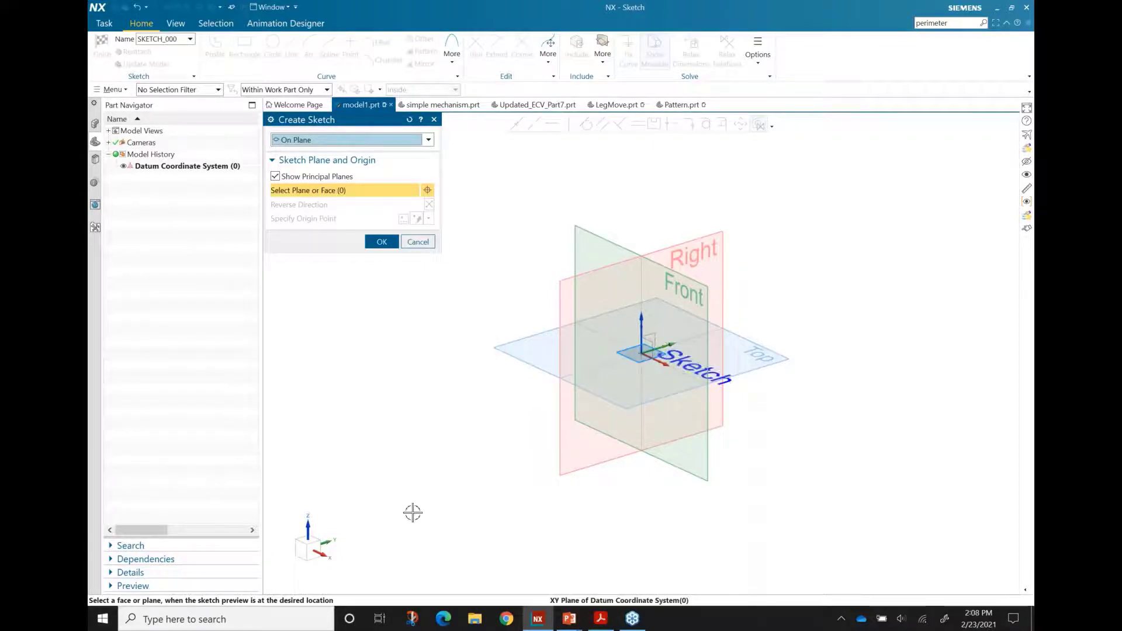
- Create a sketch on the Top plane
click(781, 361)
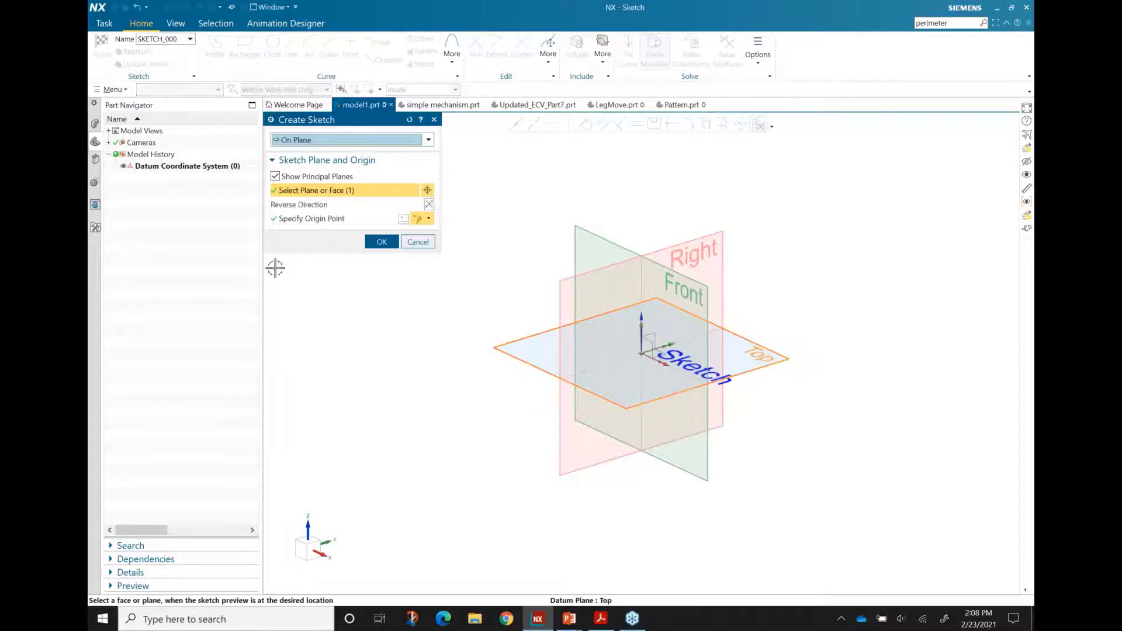
click(382, 242)
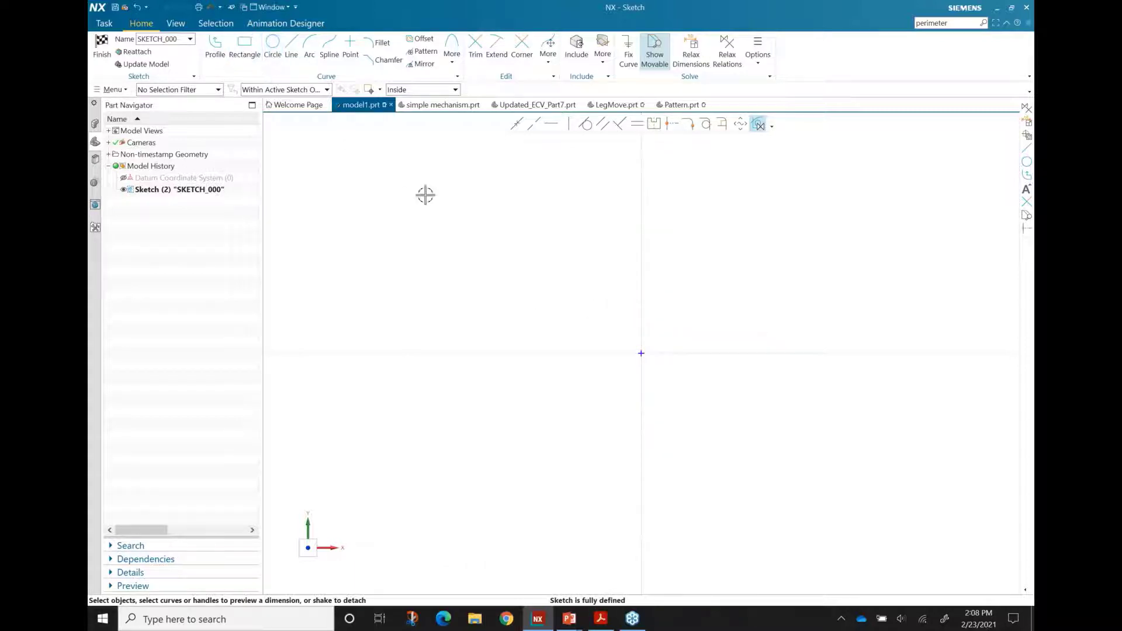
- Draw a rectangle about 165 wide and 225 high, left of the sketch origin
click(245, 46)
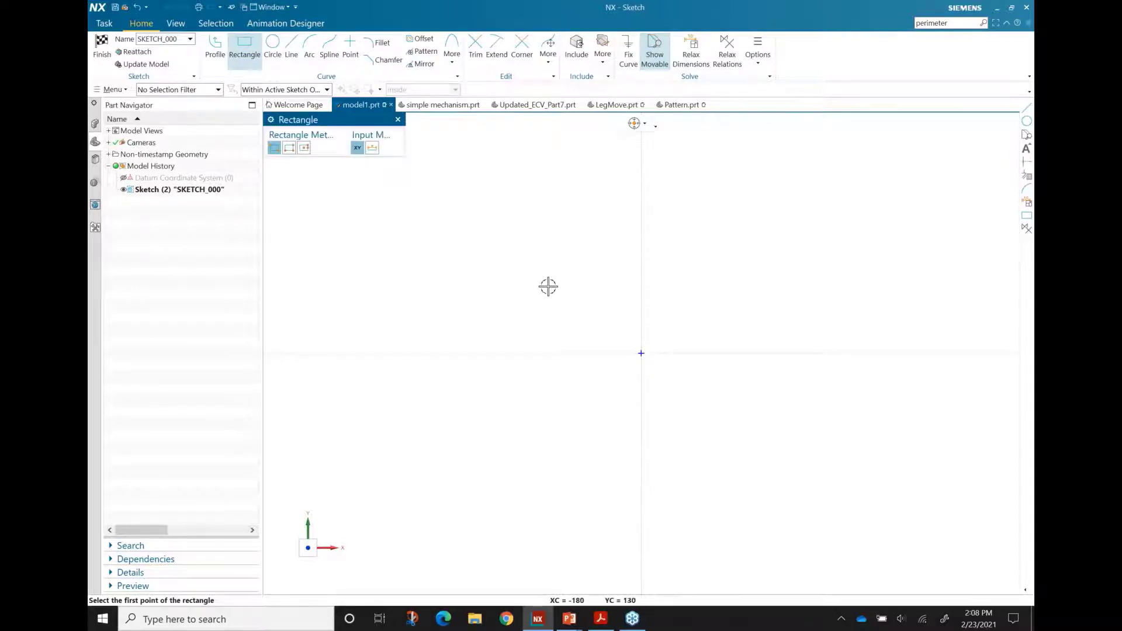
click(521, 286)
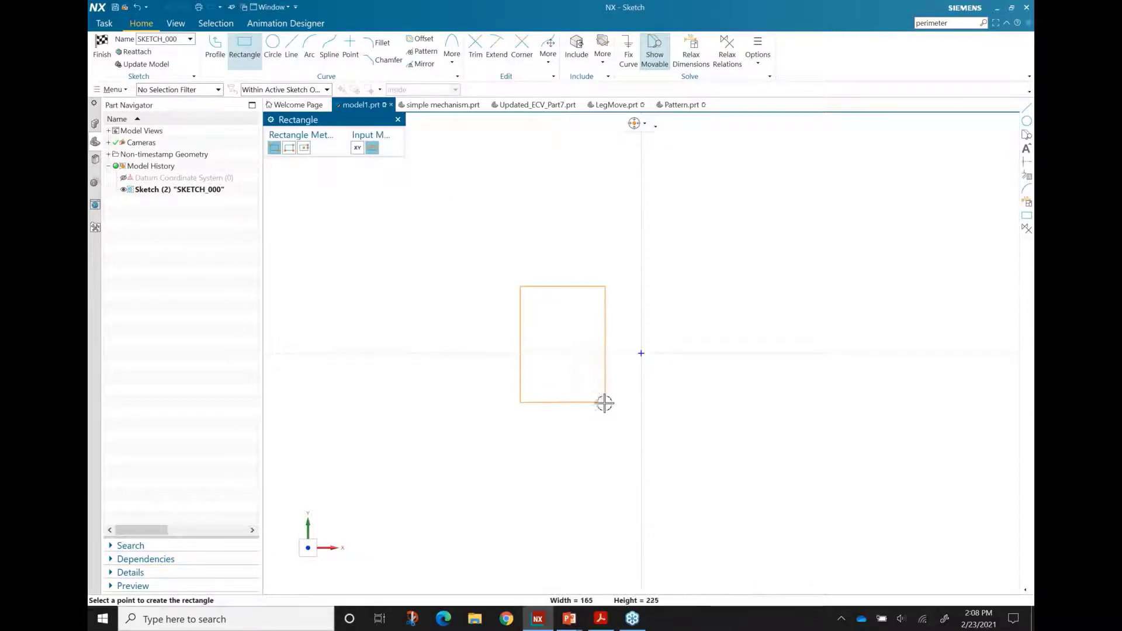
click(608, 402)
key(Escape)
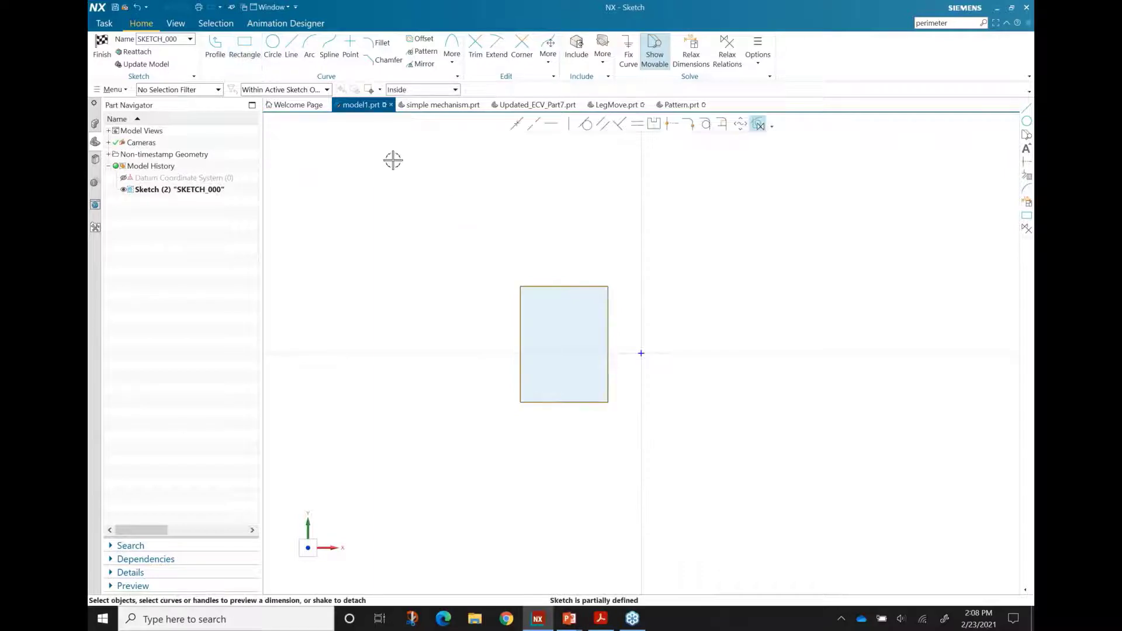
- Turn off the creation of persistent relations for the sketch
click(521, 293)
click(759, 124)
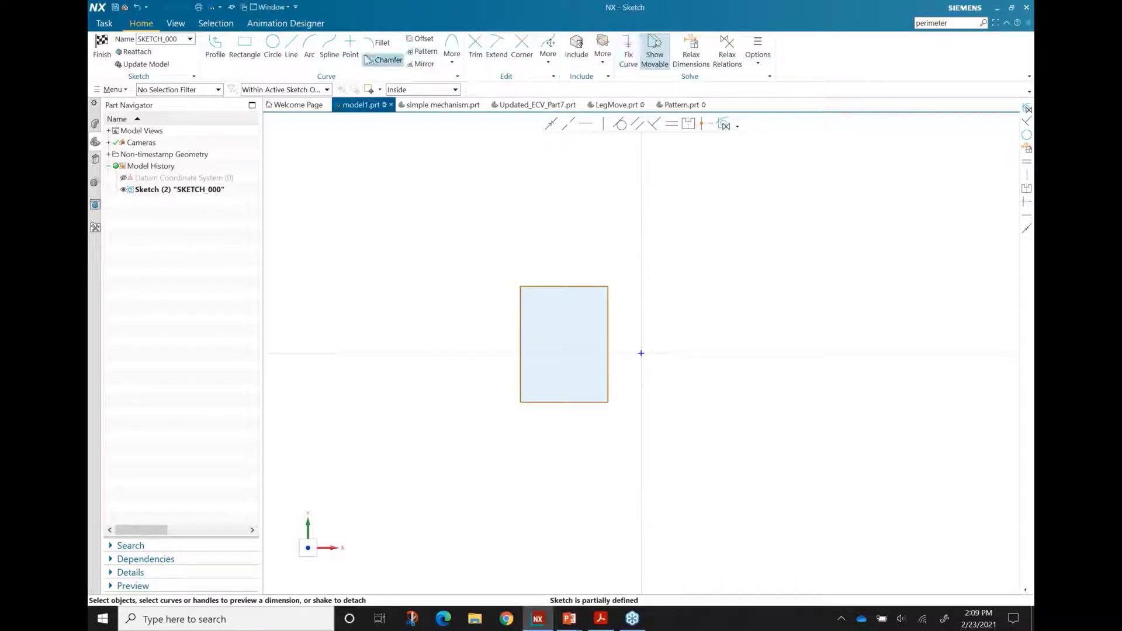
- Dimension the rectangle's left edge at 100 and scale the entire sketch to that value
click(520, 306)
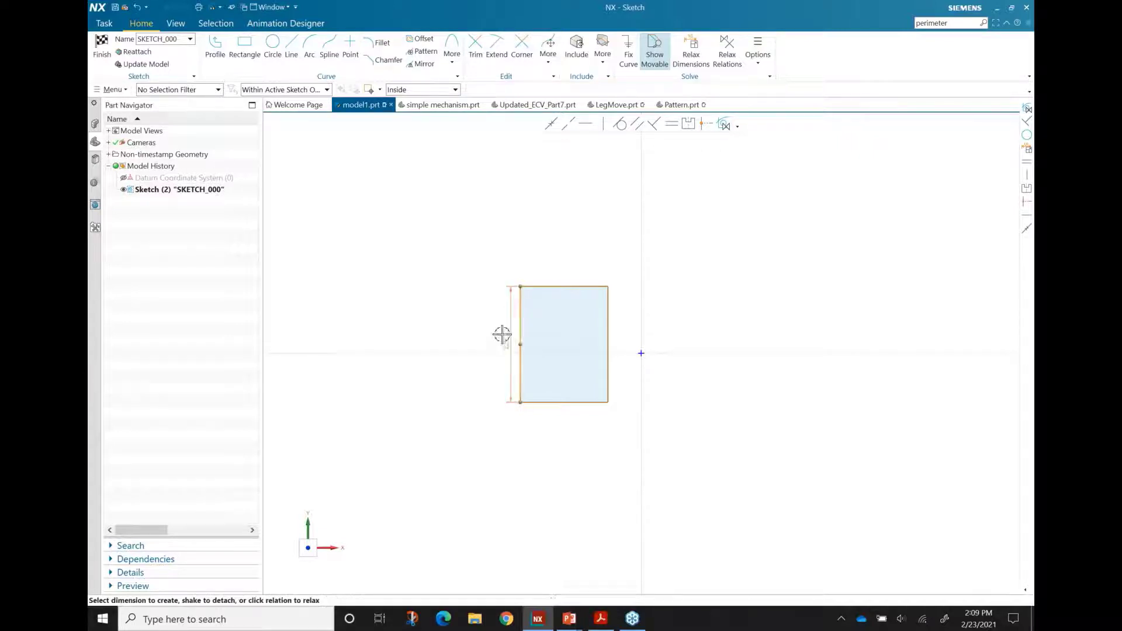
mouse_move(501, 339)
mouse_down()
mouse_move(488, 337)
mouse_move(502, 345)
mouse_up()
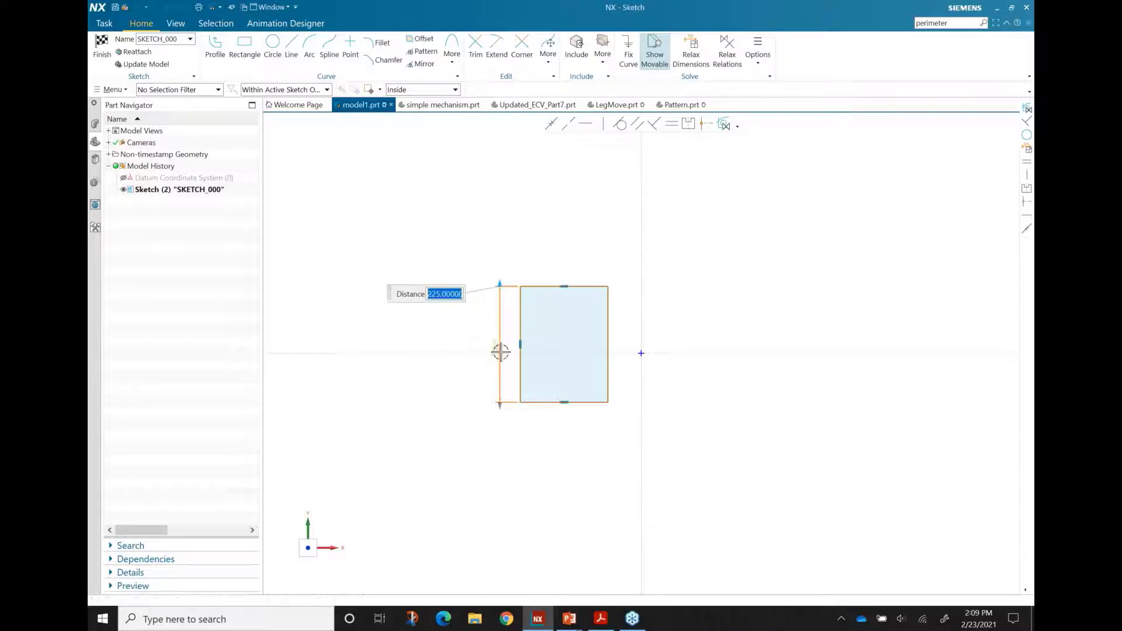
text(10)
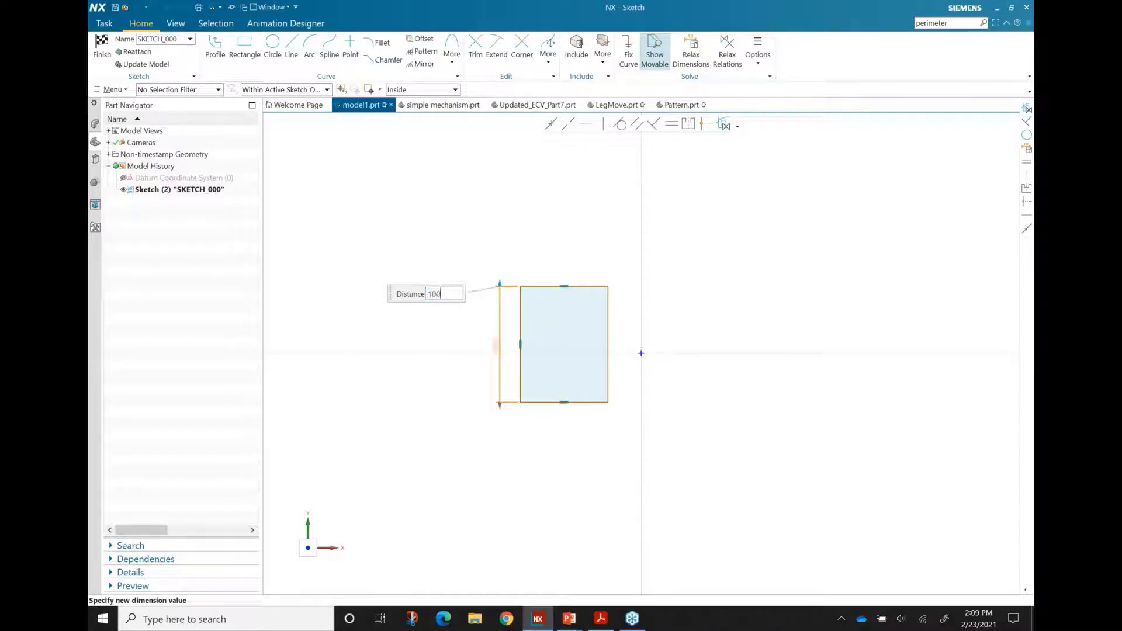
text(0)
key(Return)
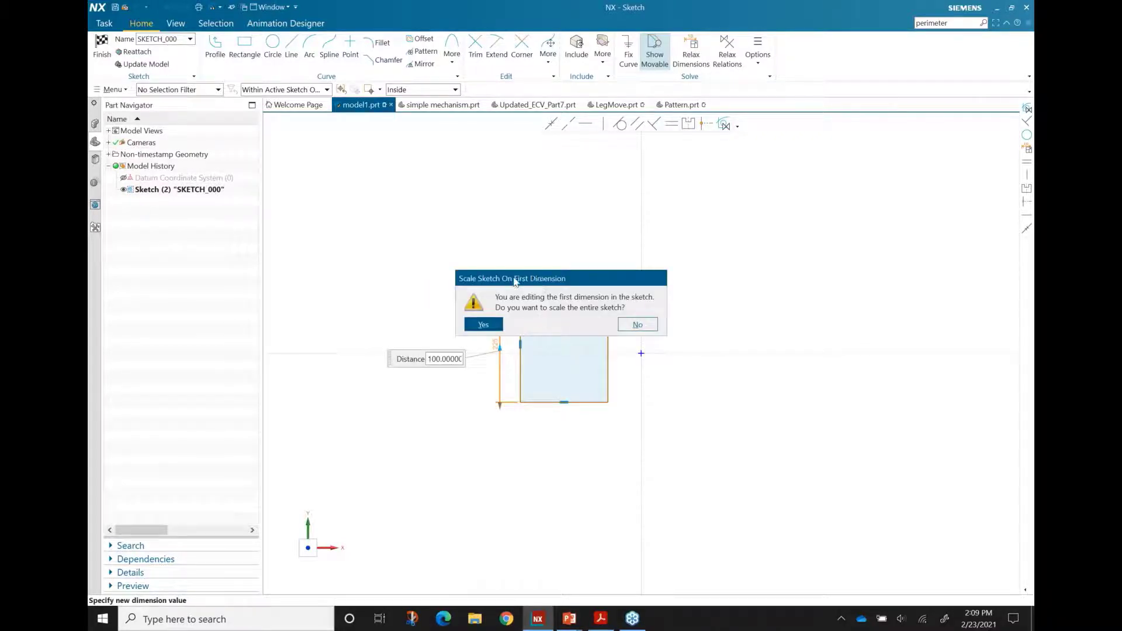
click(489, 323)
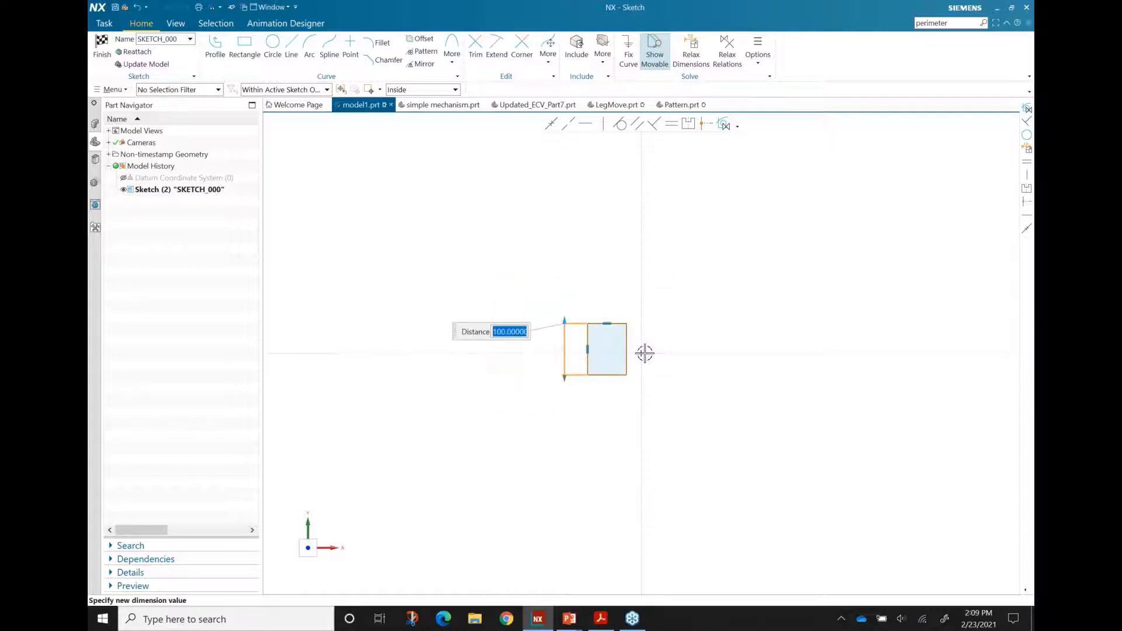
click(488, 303)
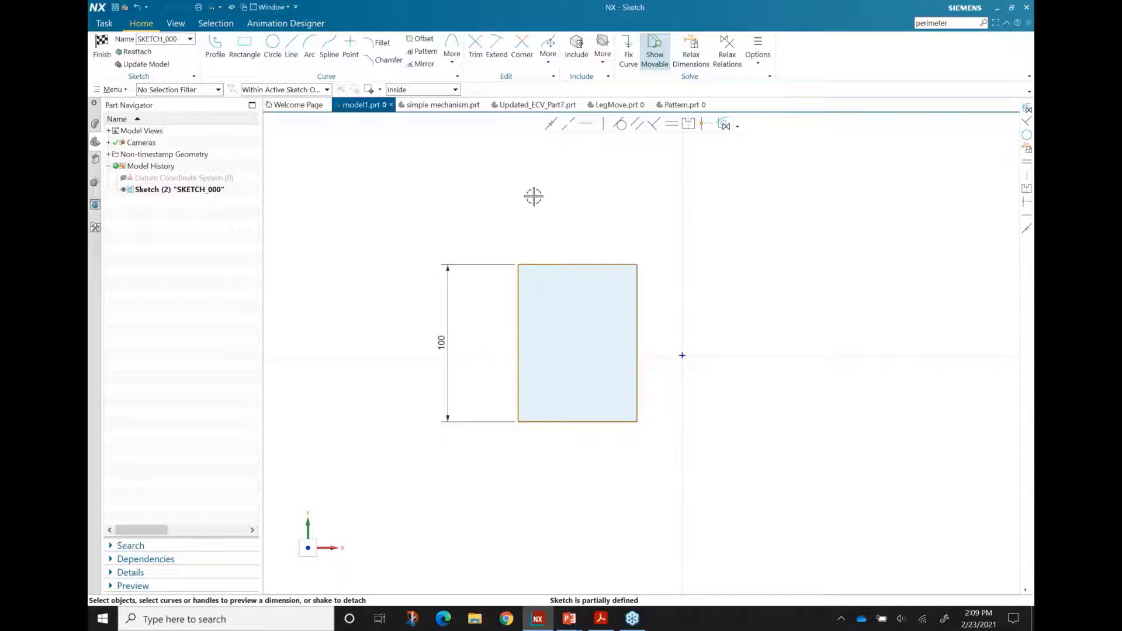
- Add a vertical dimension of 100 to the rectangle's right edge, placed beyond the origin
click(638, 299)
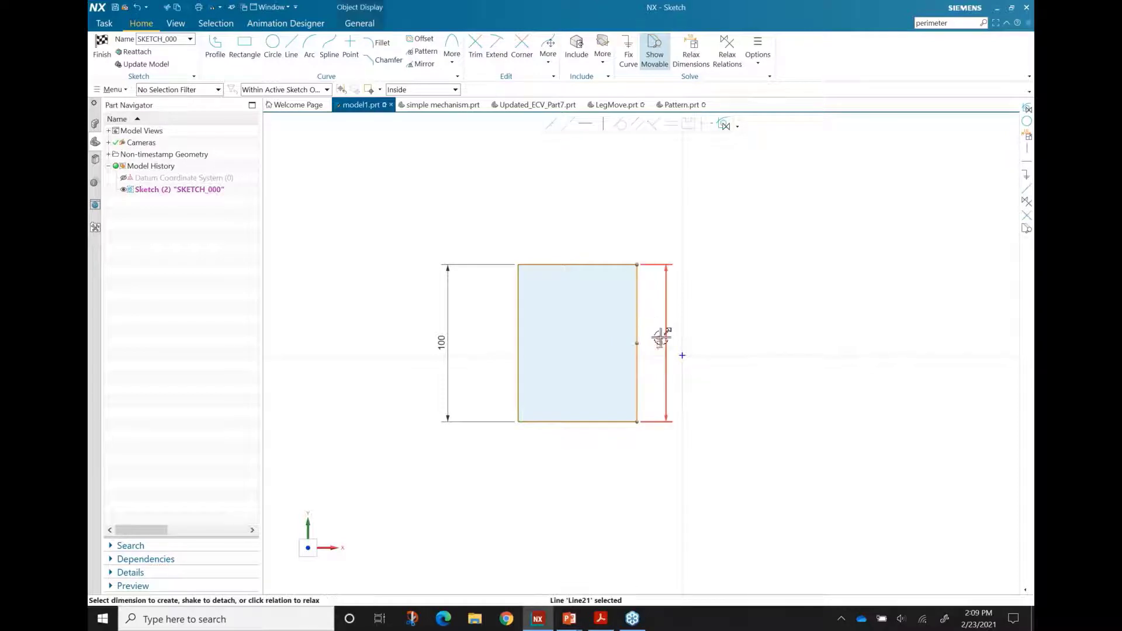
click(715, 323)
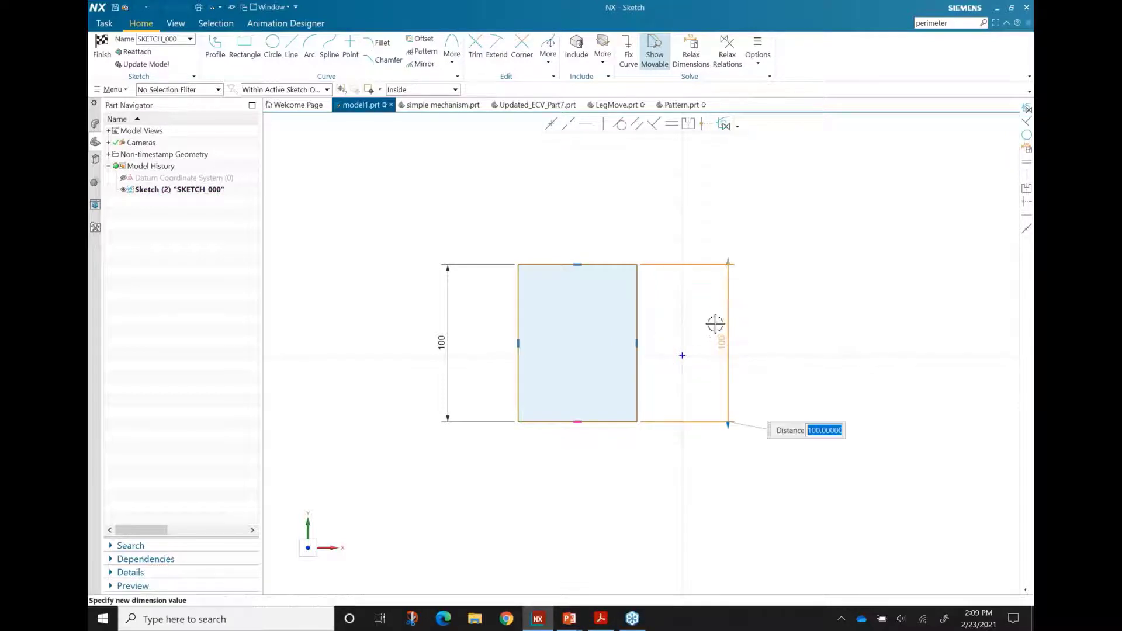
key(Return)
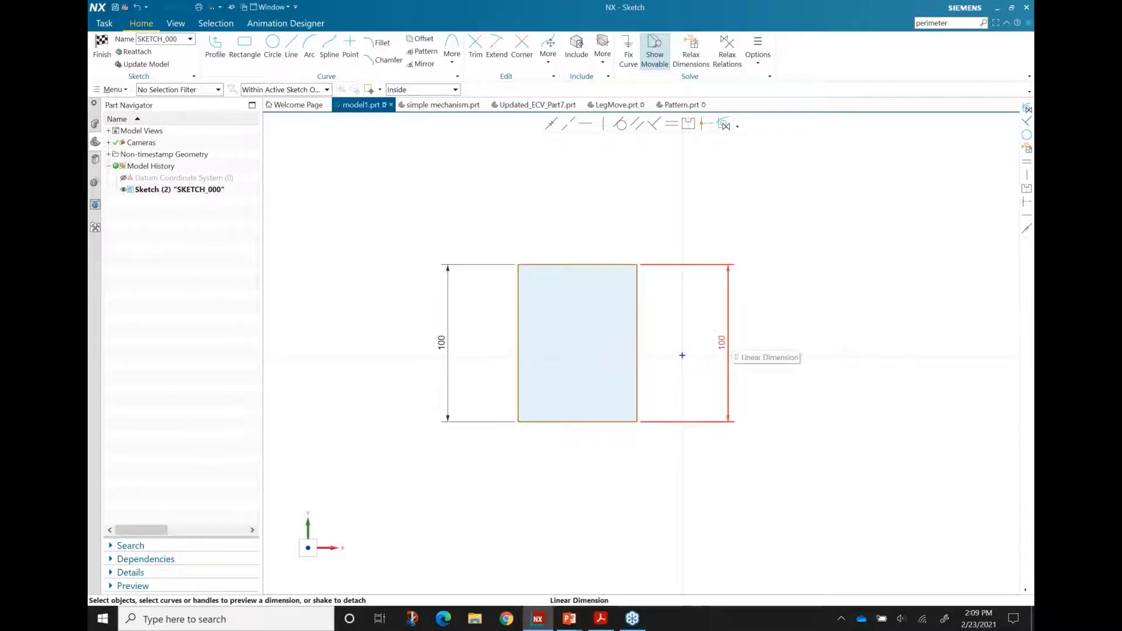
- Extend the right edge's dimension upward to 125 so the top edge slants, and select the right edge
double_click(727, 287)
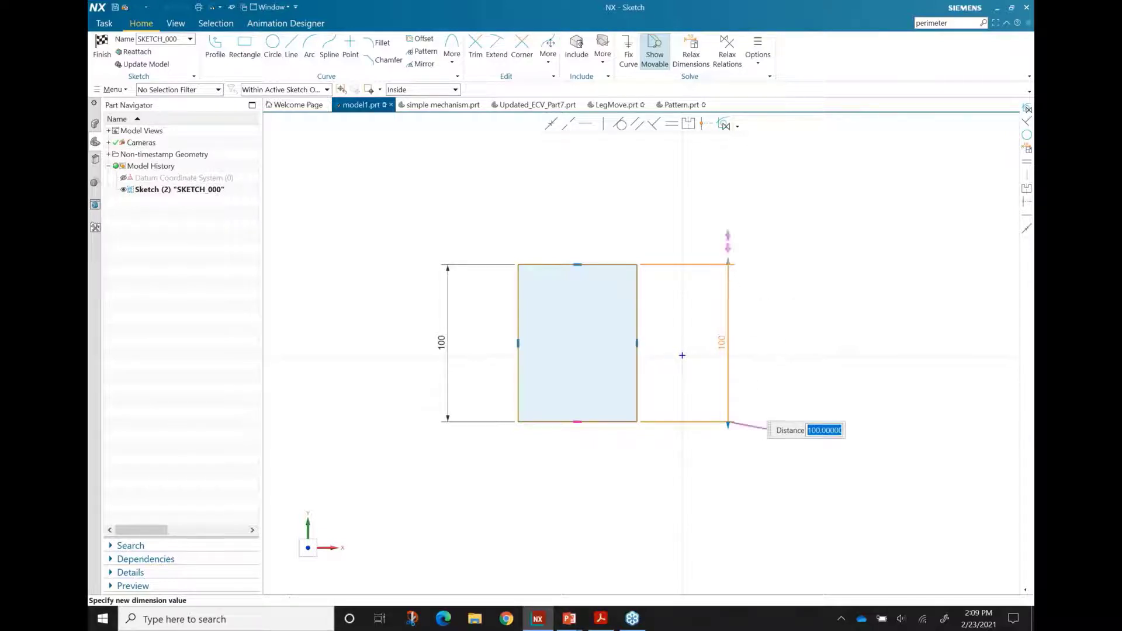
drag(728, 264, 733, 223)
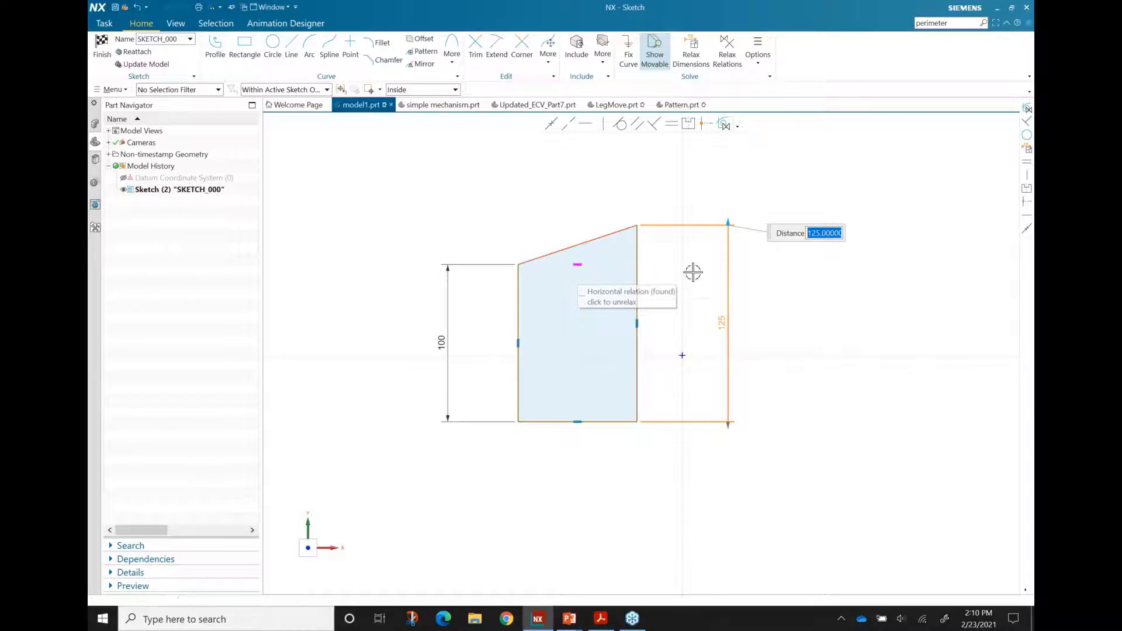
click(568, 208)
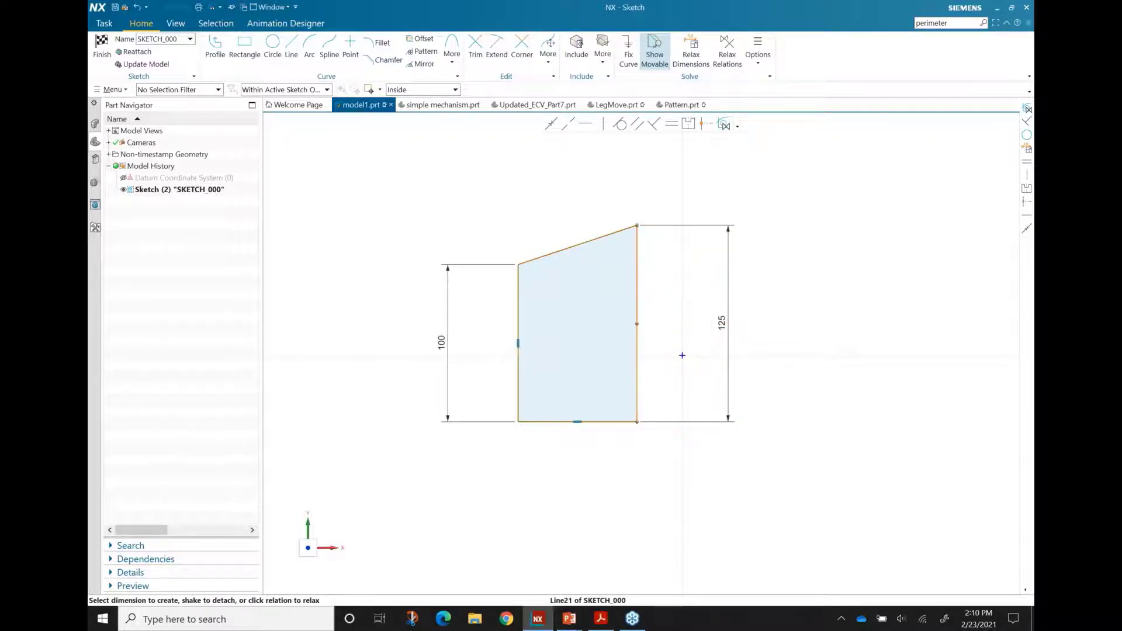
click(639, 273)
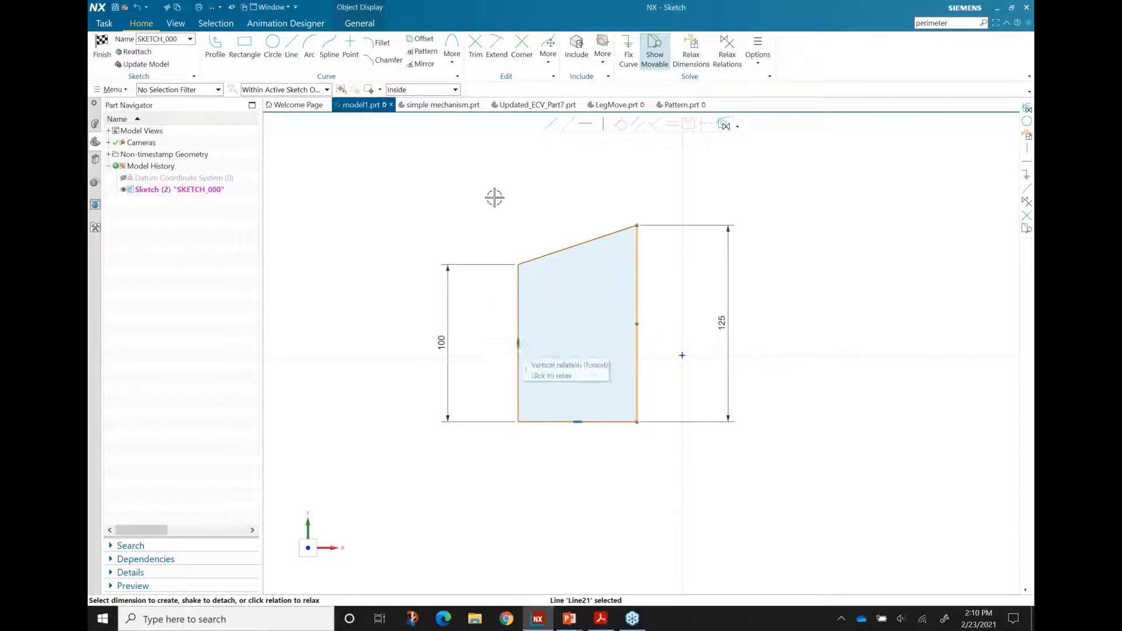
- Undo the dimension changes and the rectangle back to an empty sketch
key(ctrl+z)
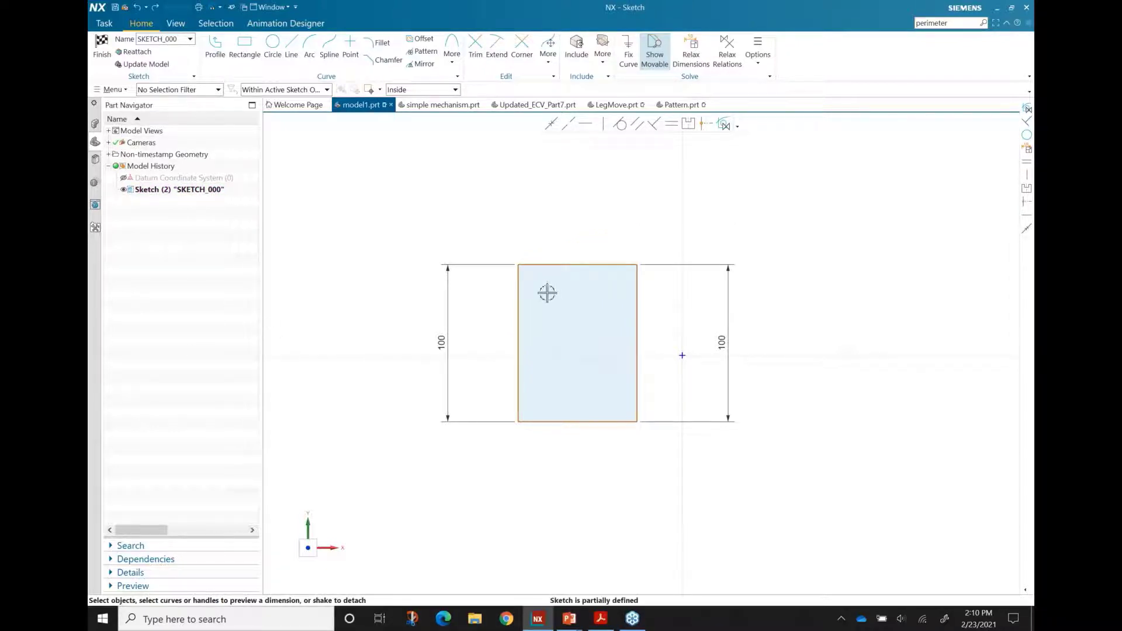
key(ctrl+z)
key(ctrl+z)
key(ctrl+z)
key(ctrl+z)
key(ctrl+z)
key(ctrl+z)
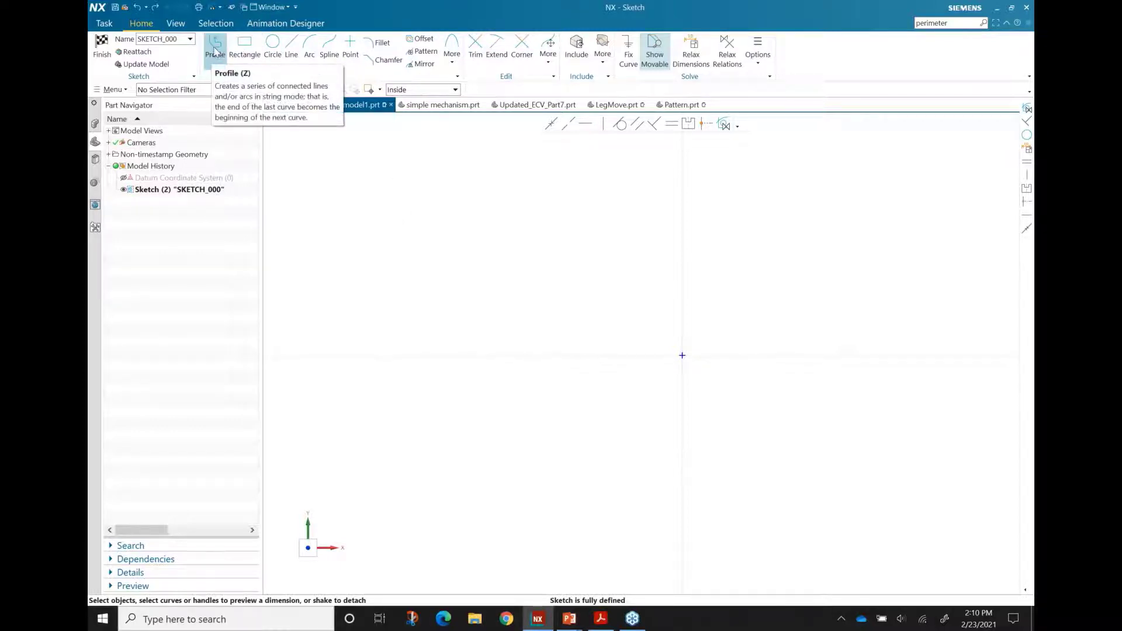
- Draw a closed I-shaped profile about 182 wide with horizontal and vertical lines, its web just left of the sketch origin
click(214, 52)
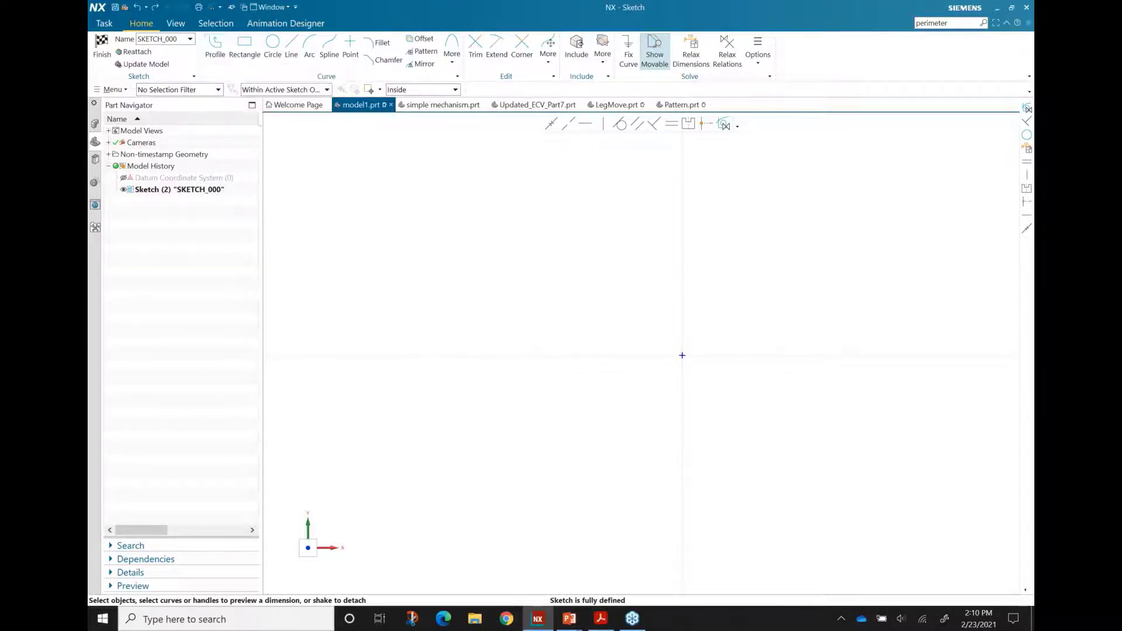
click(529, 375)
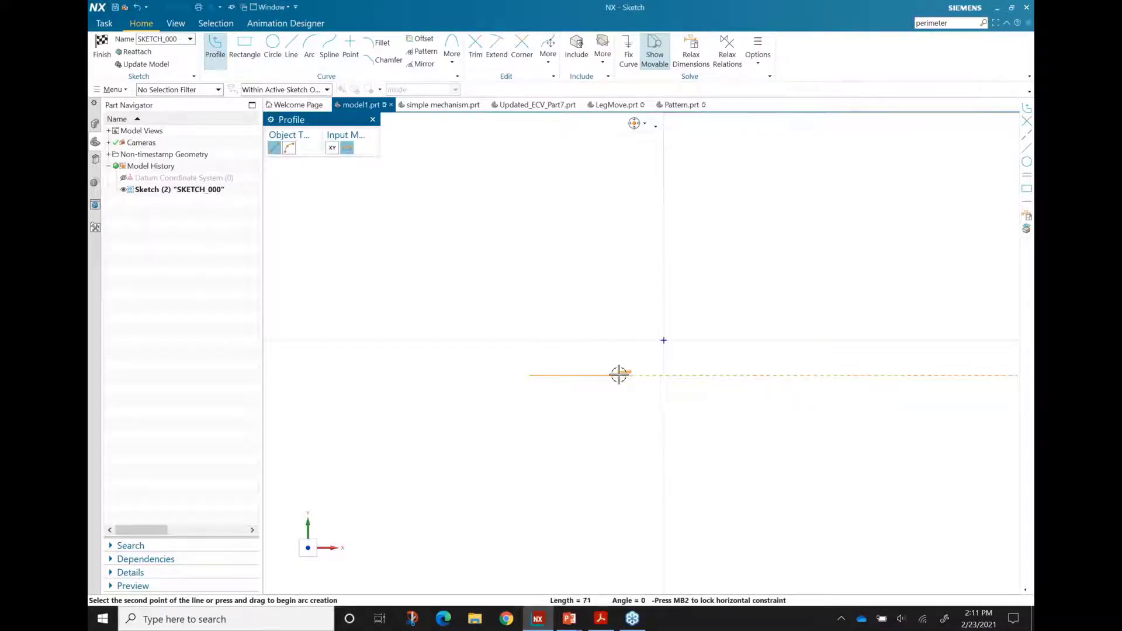
click(624, 375)
click(623, 260)
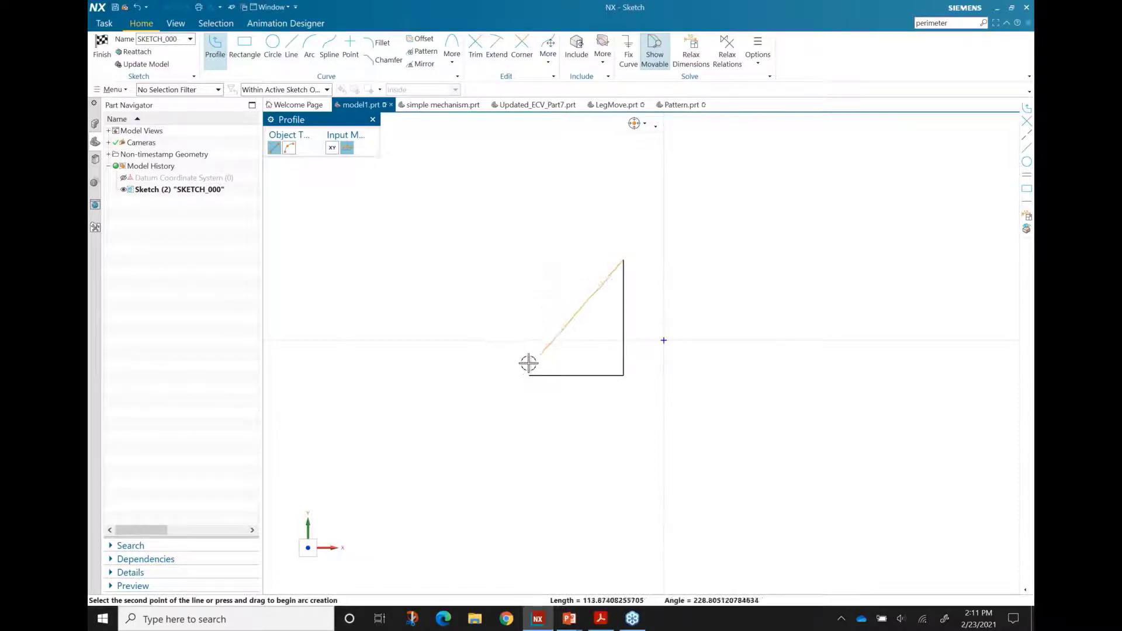
click(529, 260)
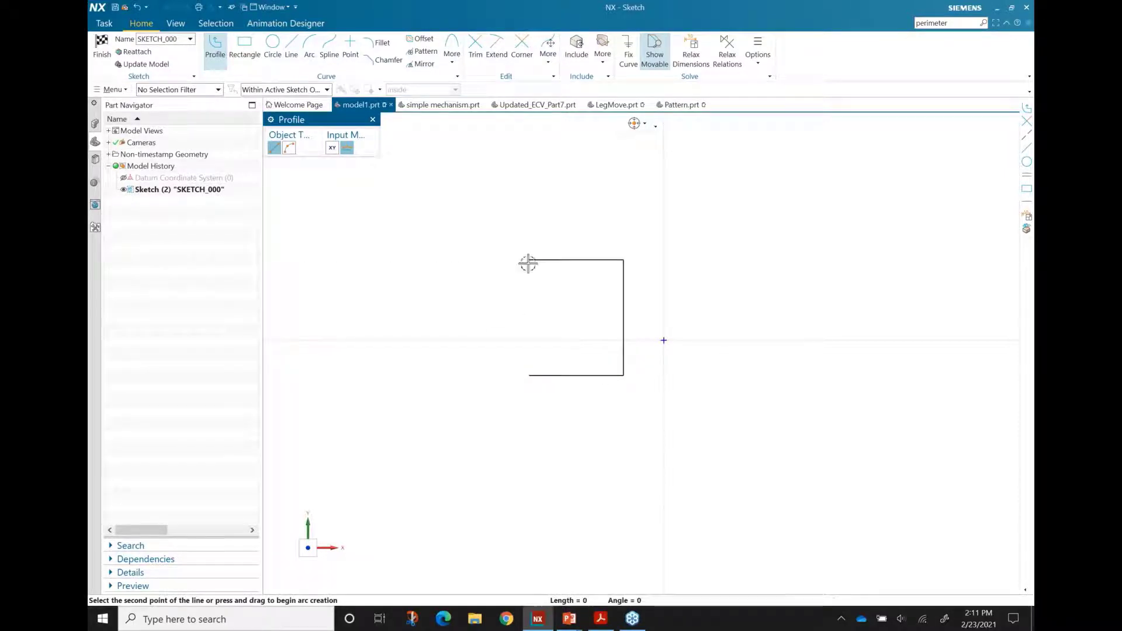
click(530, 231)
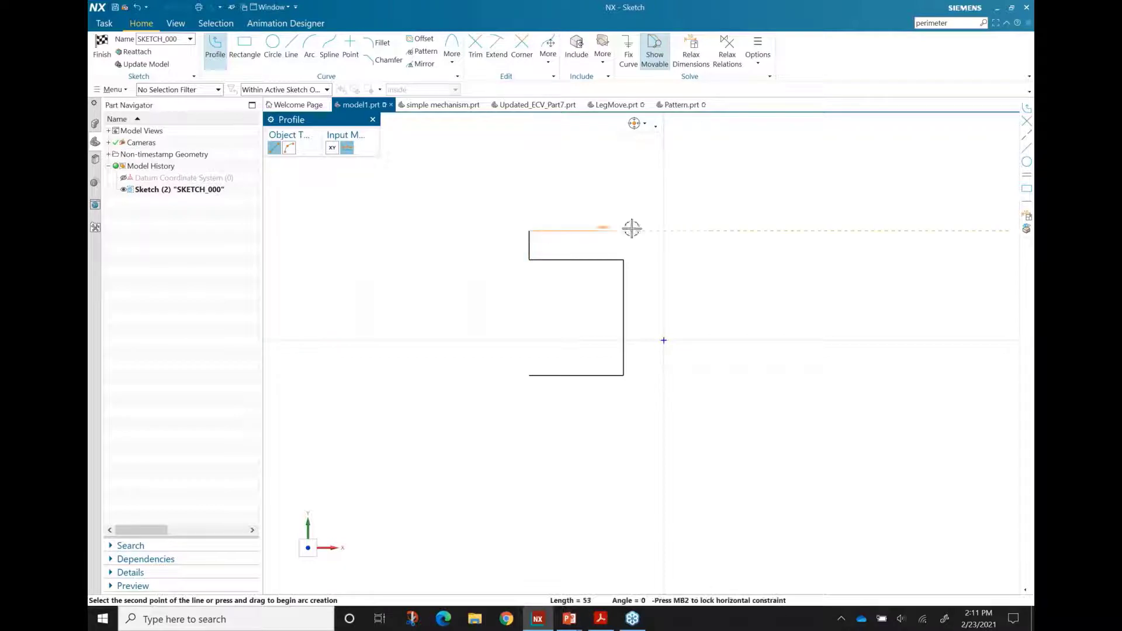
click(758, 260)
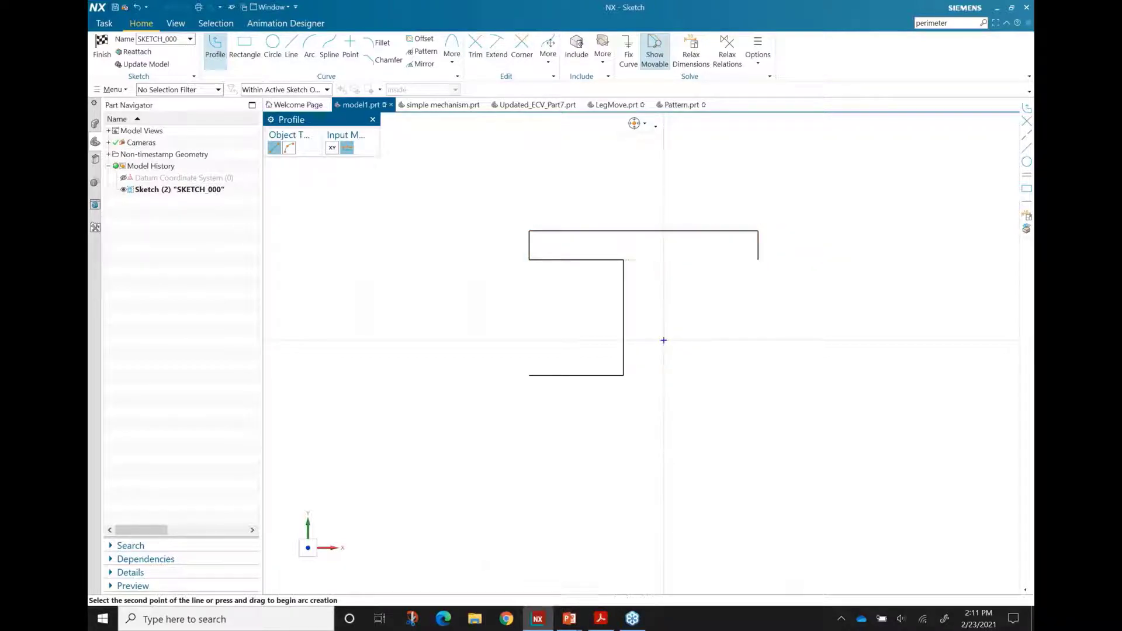
click(643, 260)
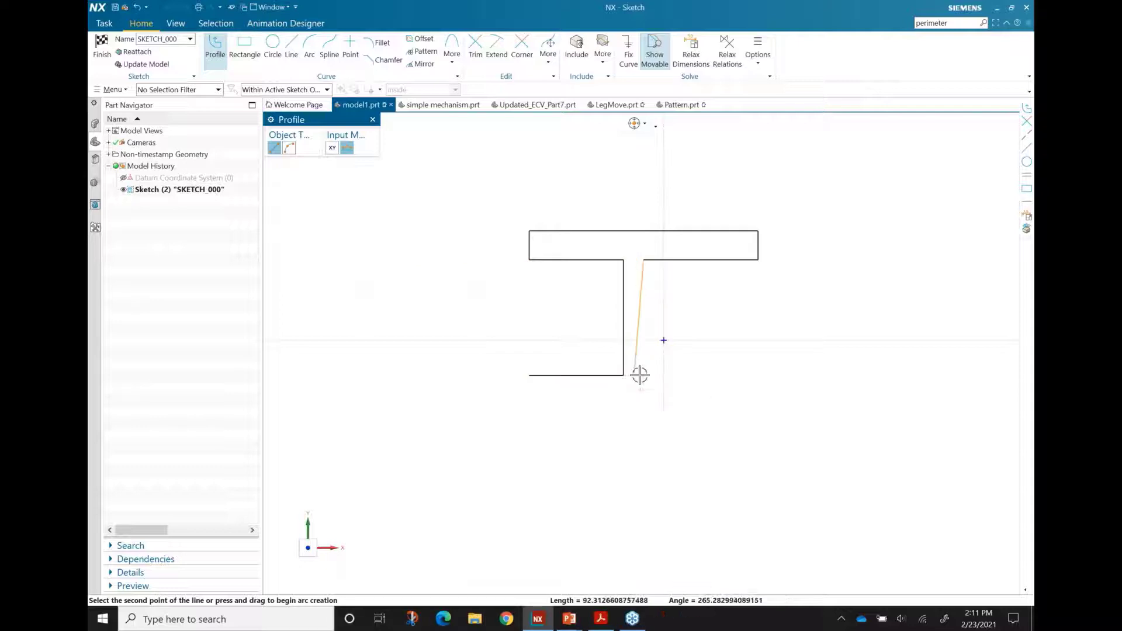
click(642, 375)
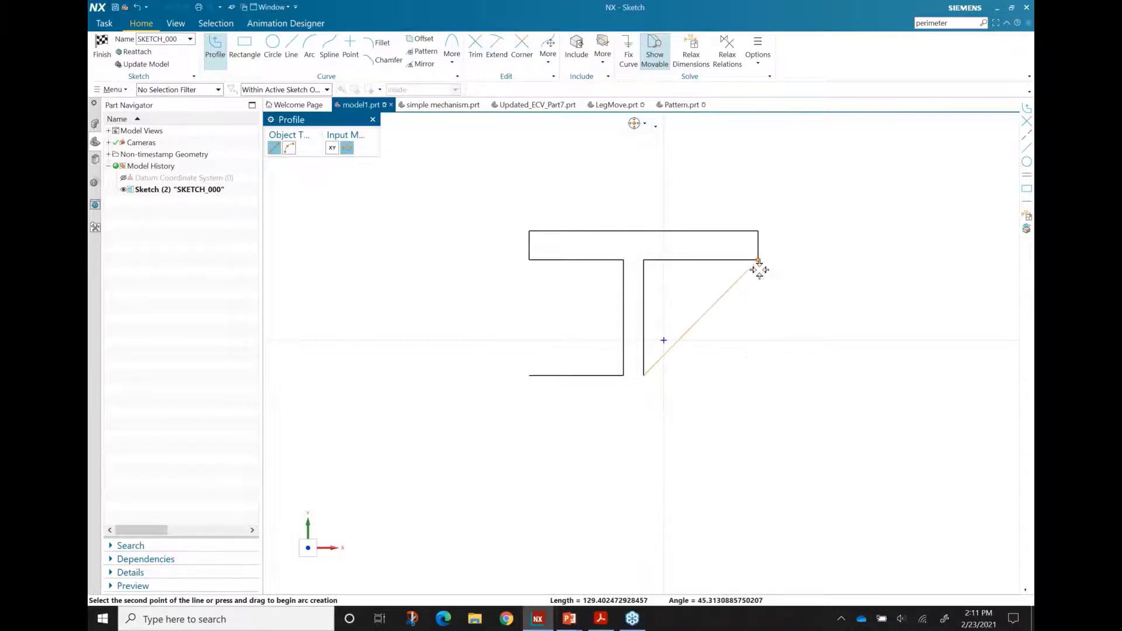
click(755, 379)
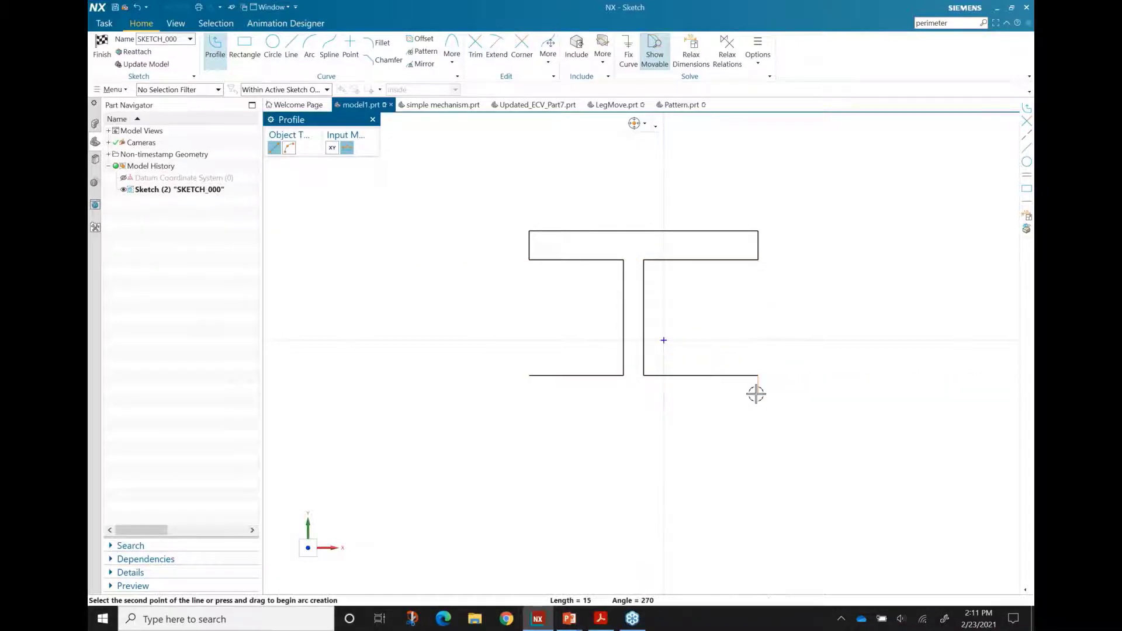
click(755, 398)
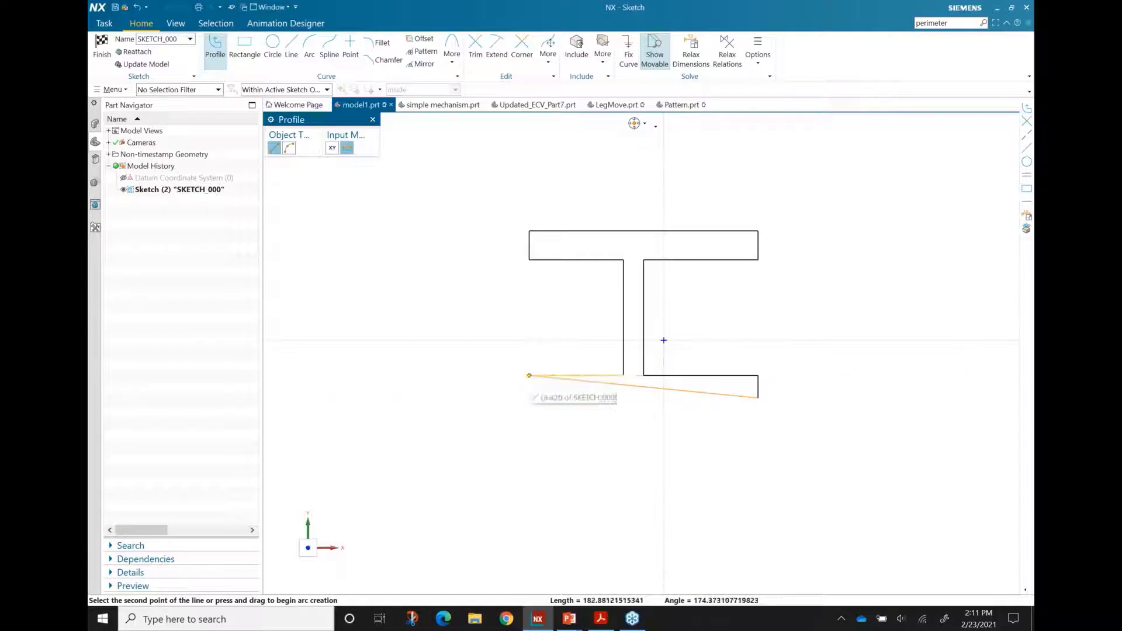
click(528, 398)
click(529, 376)
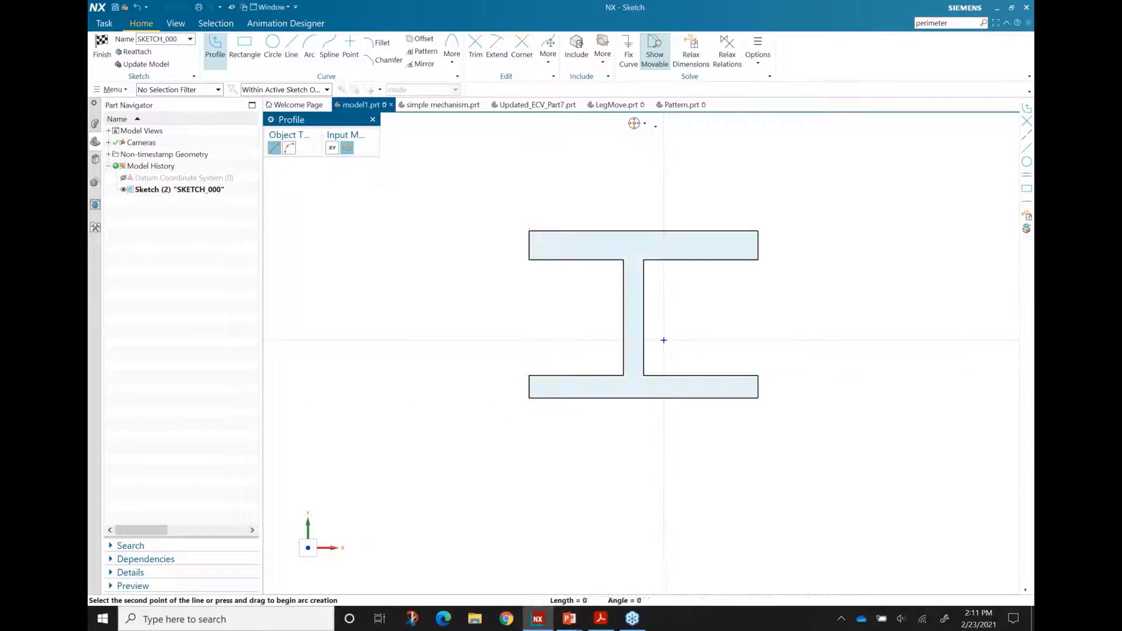
key(Escape)
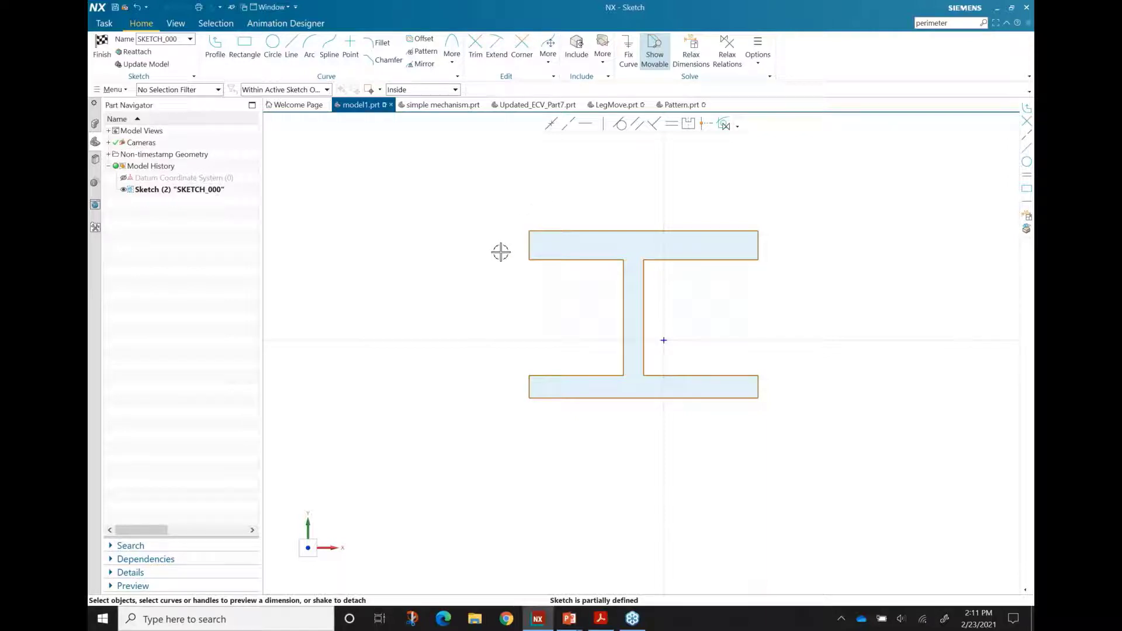
- Reshape the I profile by moving both flanges' left ends slightly inward and shifting the whole upper flange down toward the origin
mouse_move(528, 249)
mouse_down()
mouse_move(474, 255)
mouse_move(509, 261)
mouse_move(461, 246)
mouse_move(501, 243)
mouse_move(474, 251)
mouse_up()
drag(471, 385, 538, 386)
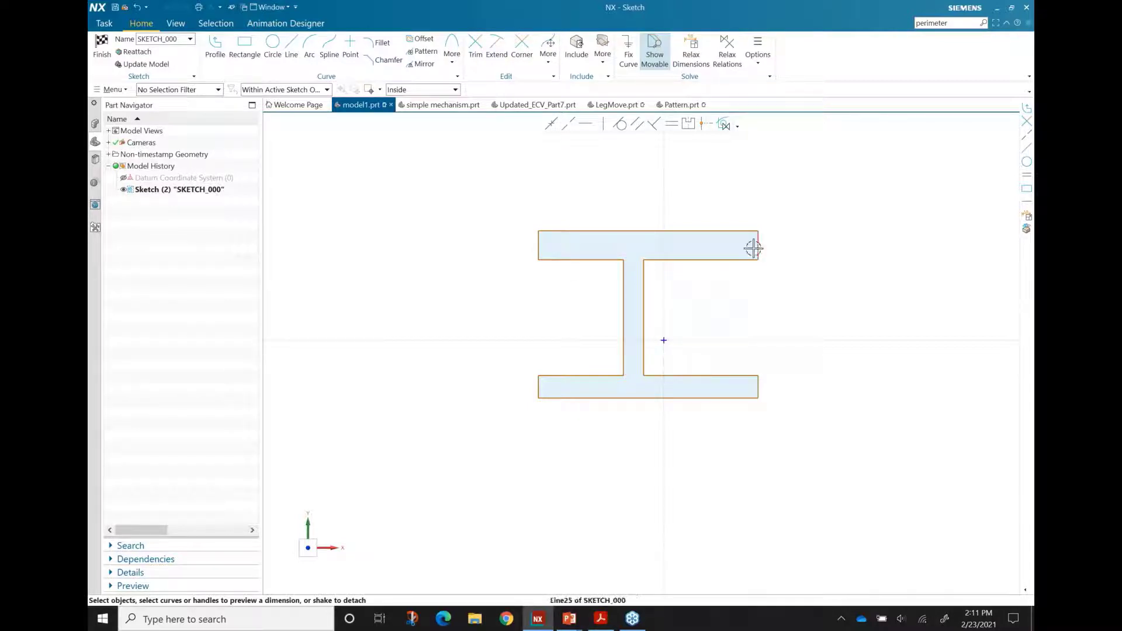
drag(754, 245, 759, 286)
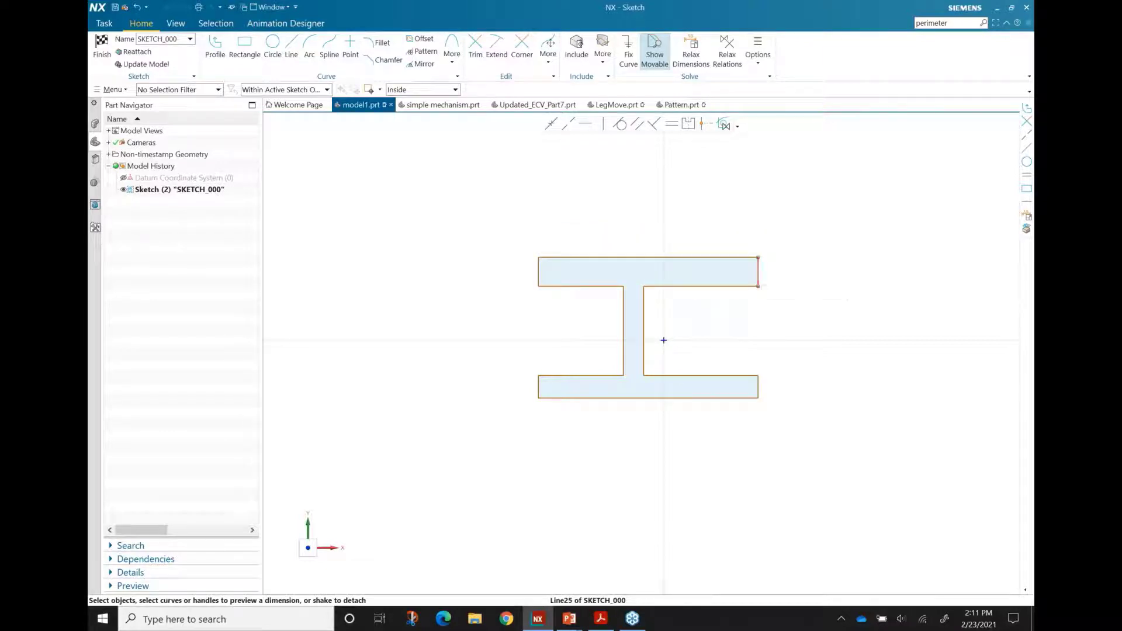
- Move the upper flange upward, lengthening the web, and bring it partway back down toward the sketch origin
click(758, 272)
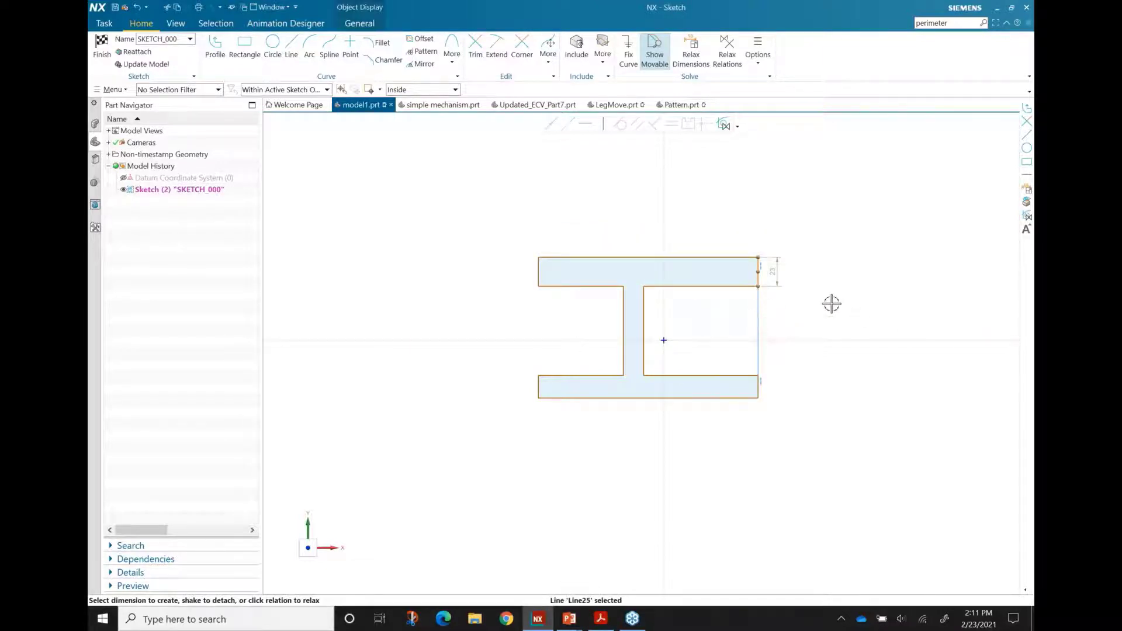
key(Escape)
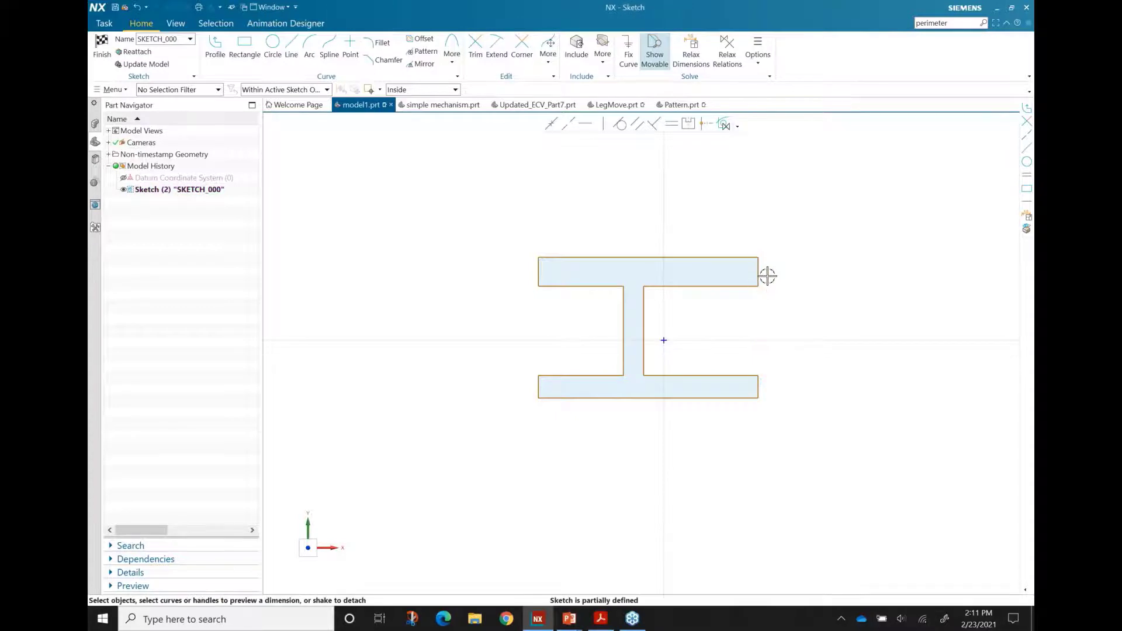
mouse_move(731, 287)
mouse_down()
mouse_move(727, 303)
mouse_move(721, 228)
mouse_move(719, 243)
mouse_move(711, 229)
mouse_up()
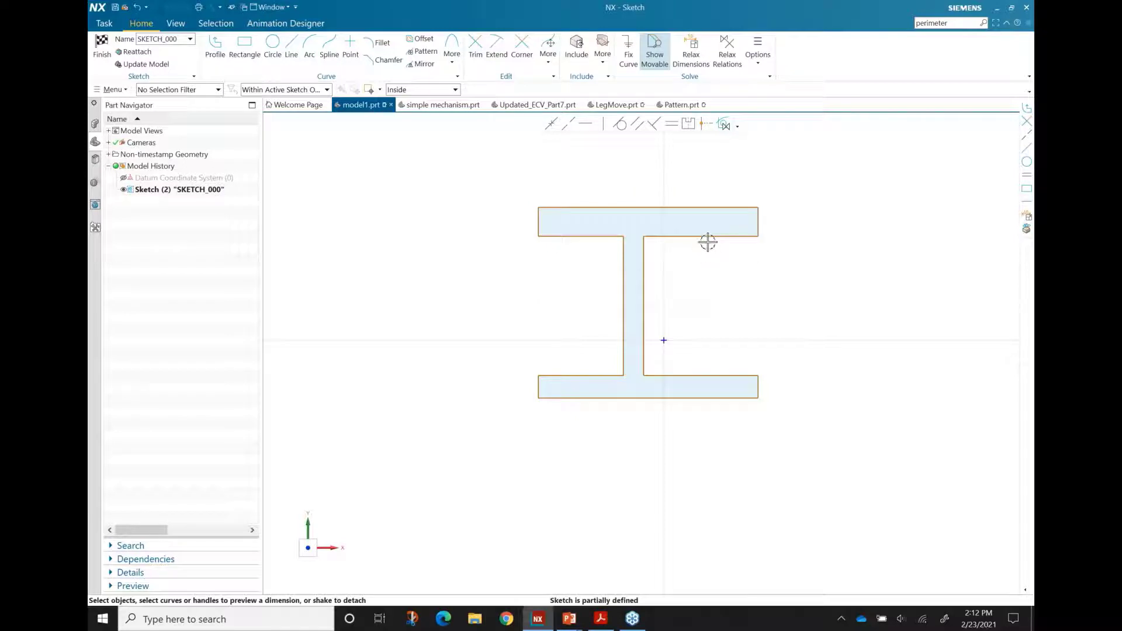
mouse_move(711, 242)
mouse_down()
mouse_move(711, 303)
mouse_move(702, 270)
mouse_up()
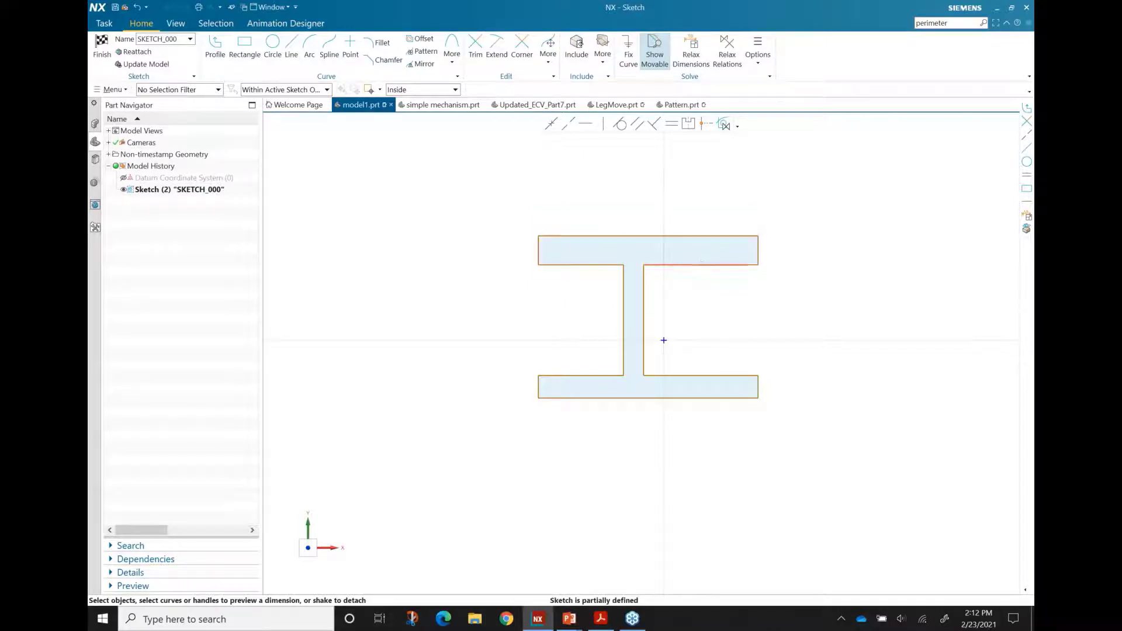
- Inspect the relations on the upper flange's lower right edge, and shift the web slightly left and back right
click(703, 264)
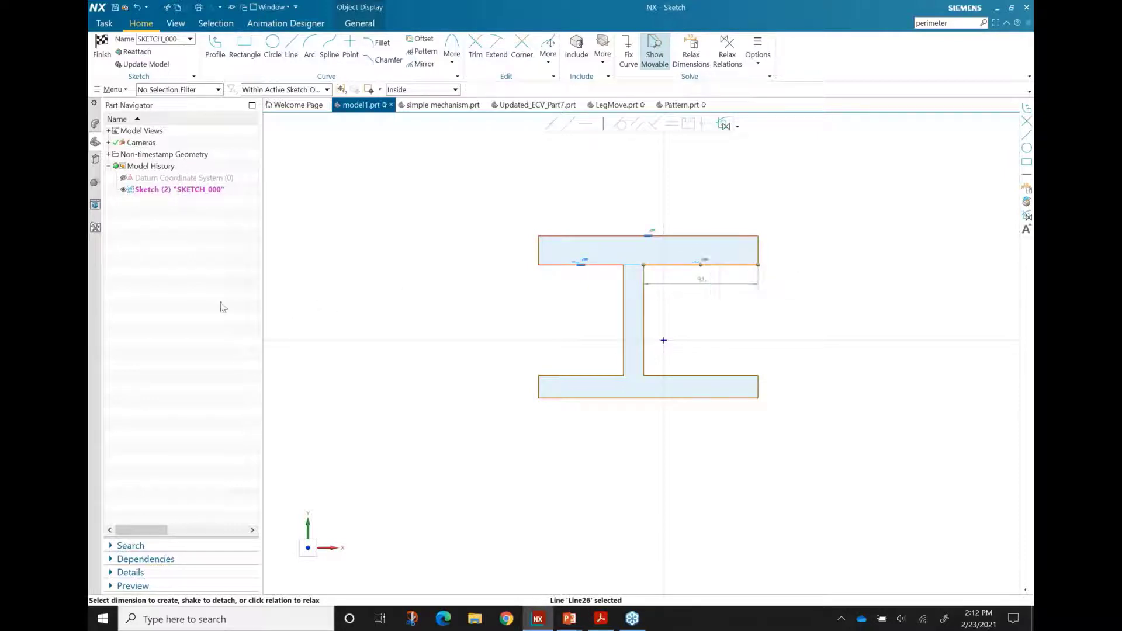
click(450, 269)
mouse_move(644, 301)
mouse_down()
mouse_move(714, 303)
mouse_move(621, 310)
mouse_move(631, 310)
mouse_up()
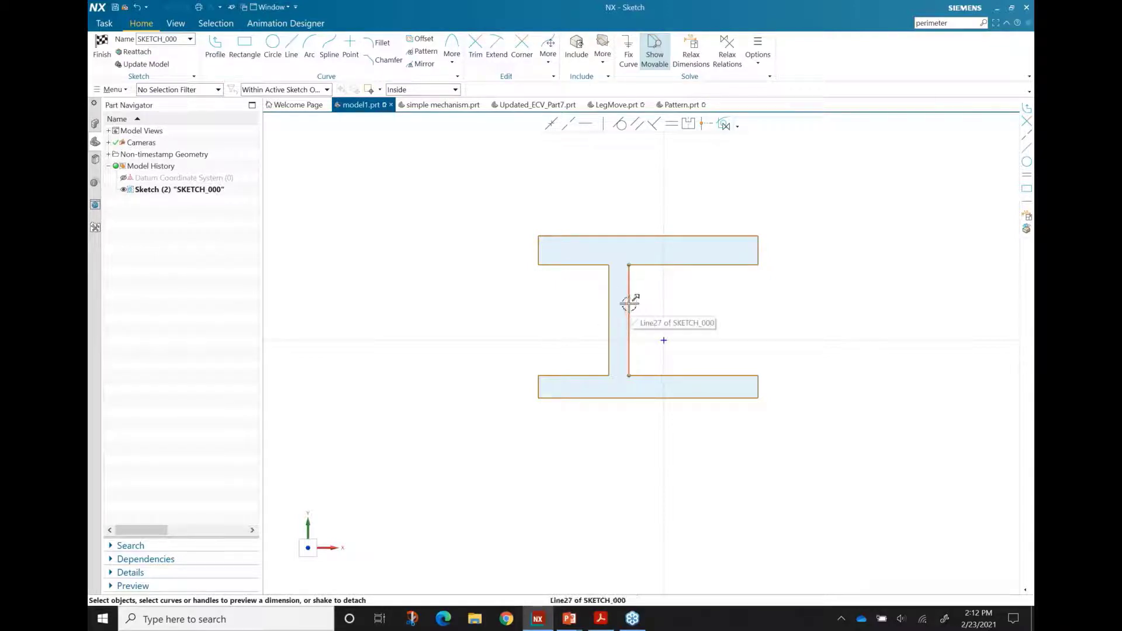
drag(630, 303, 645, 305)
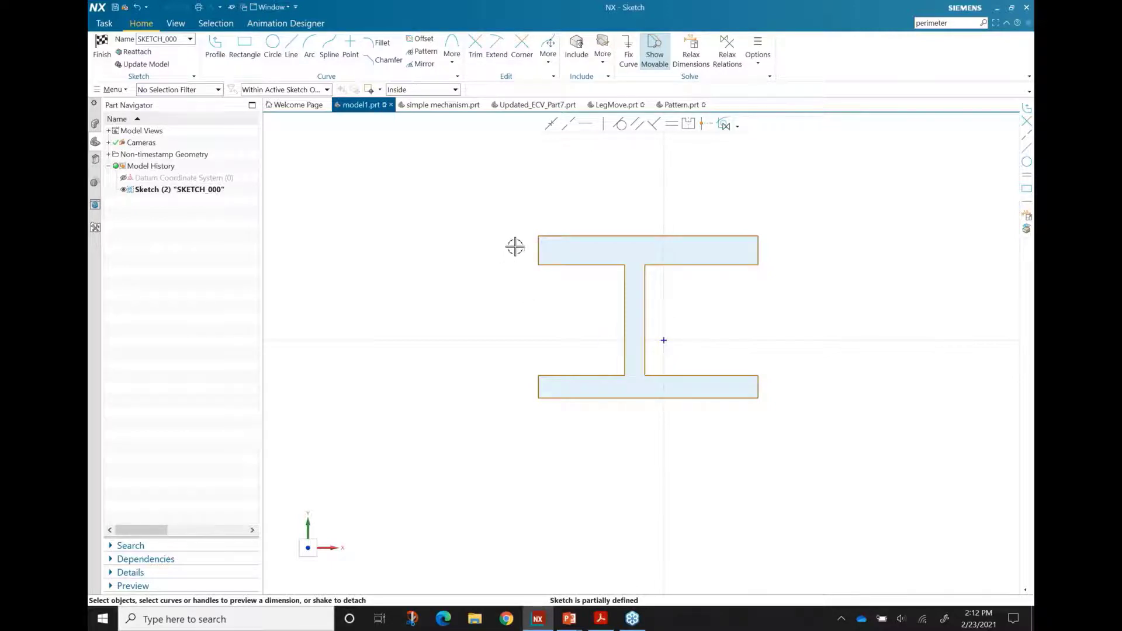
- Dimension the height of the upper flange's left end as 25 and scale the entire sketch to this first dimension
scroll(529, 257, up, 1)
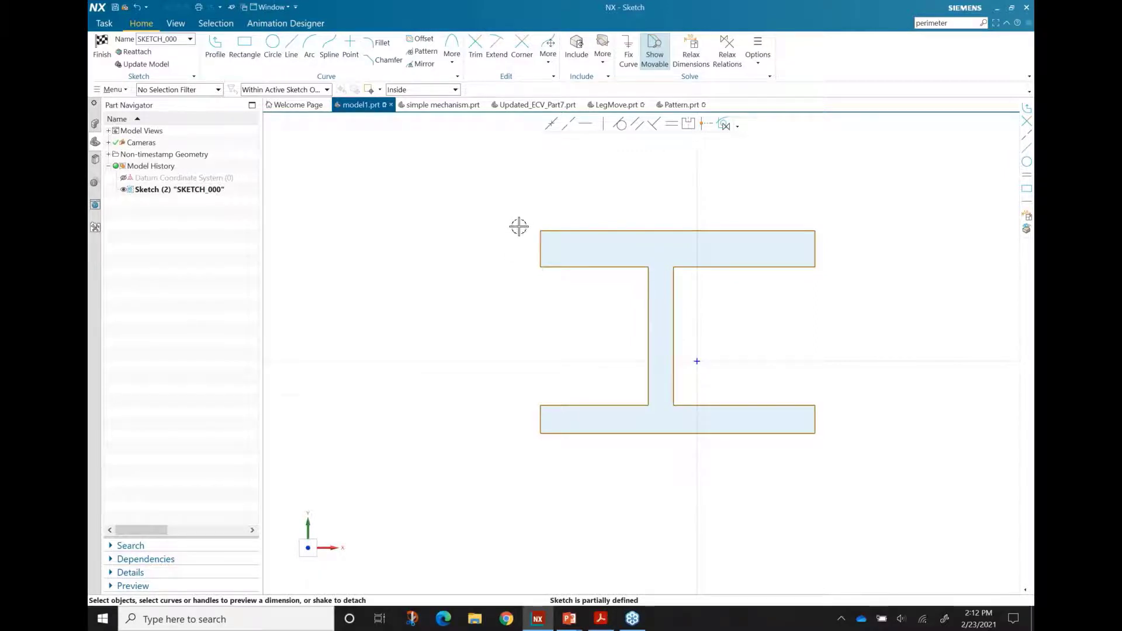
scroll(519, 226, up, 1)
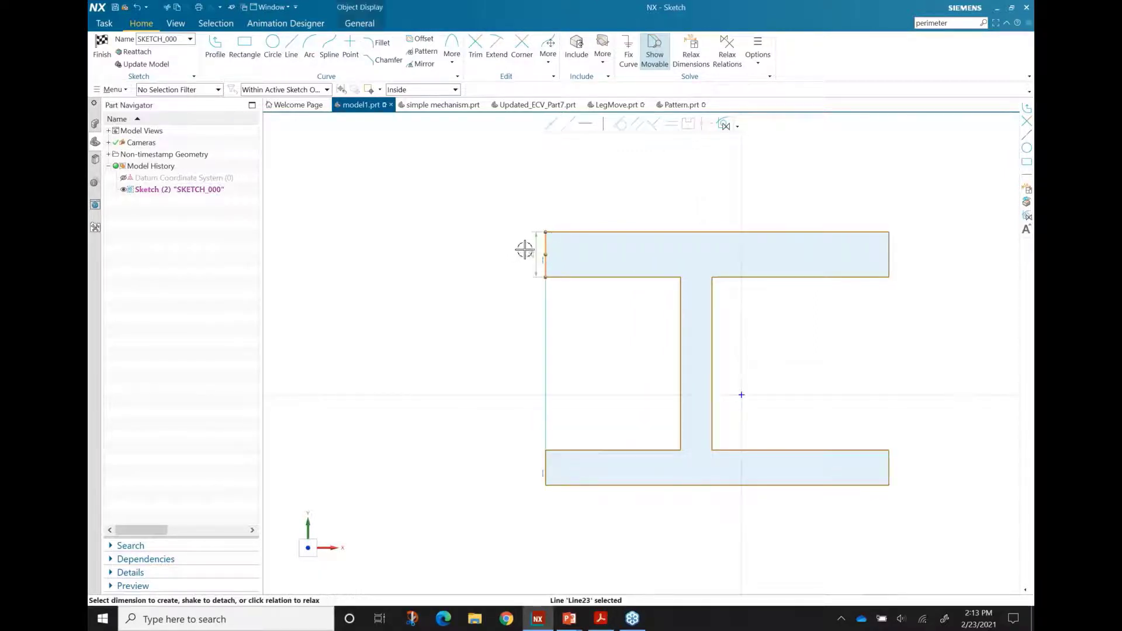
click(517, 252)
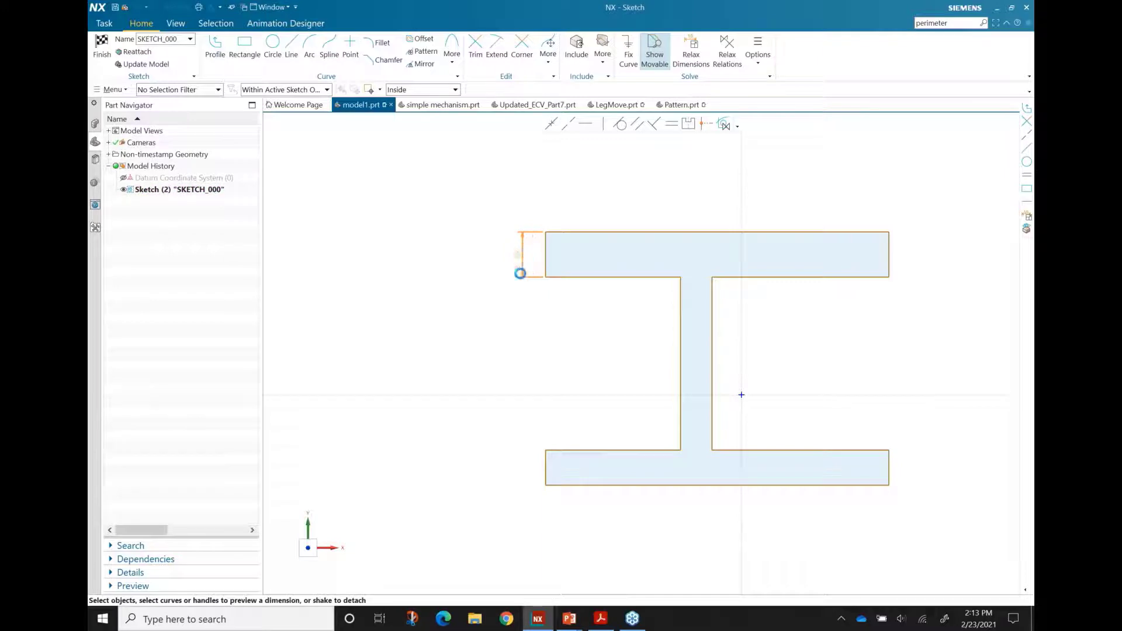
click(503, 255)
text(25)
key(Return)
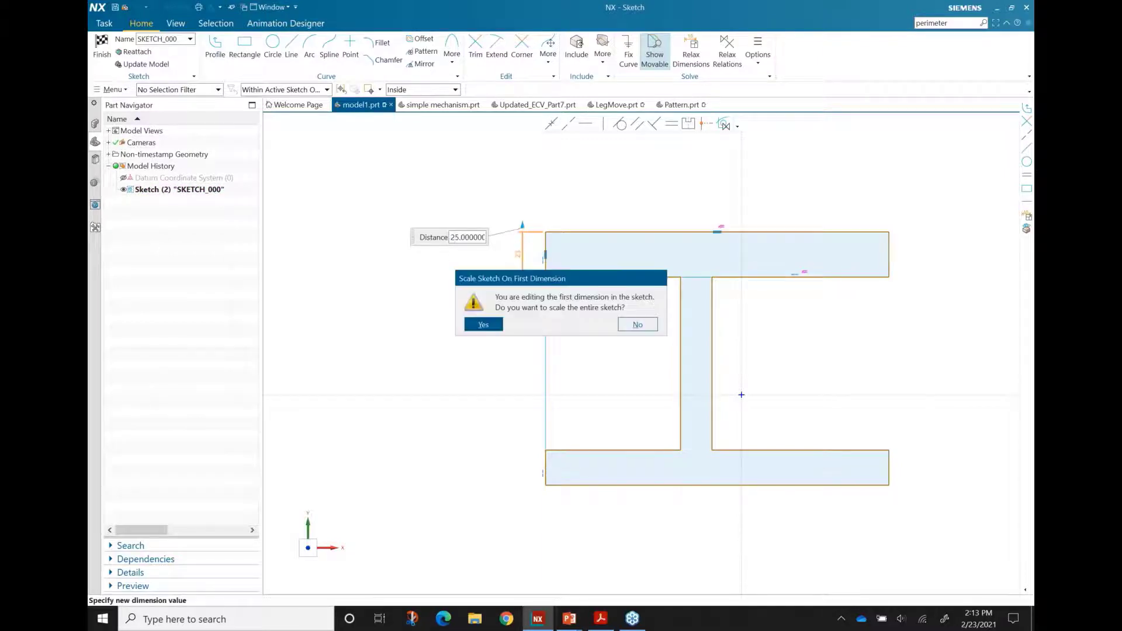
click(483, 325)
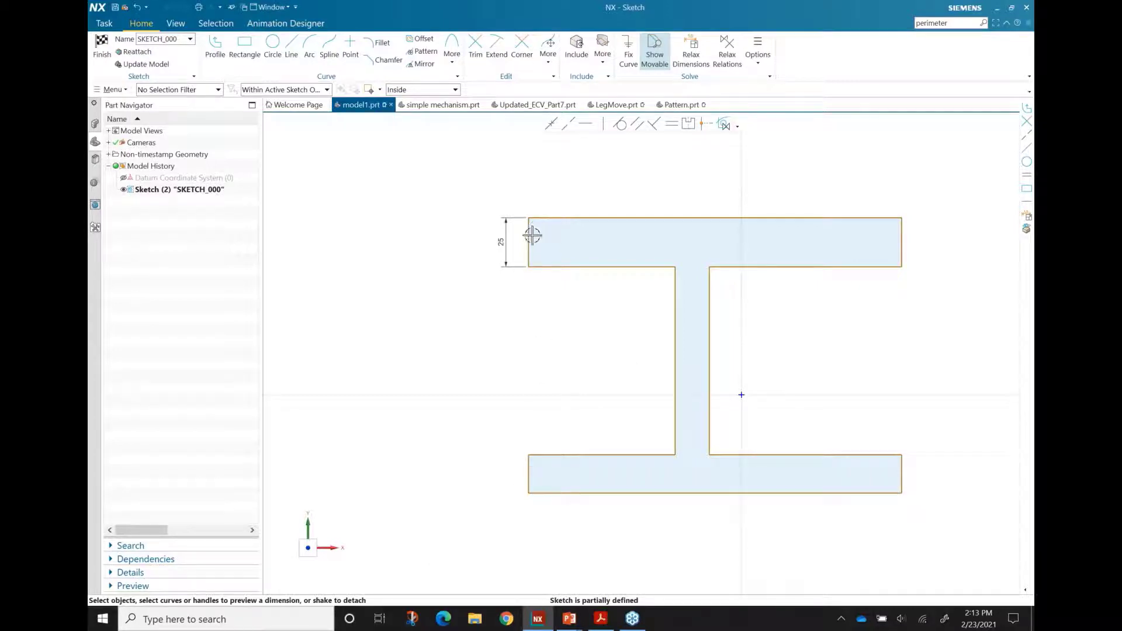
- Make both flanges' left ends equal in length, and turn the upper flange's 25 dimension into an expression named thk
drag(532, 235, 529, 475)
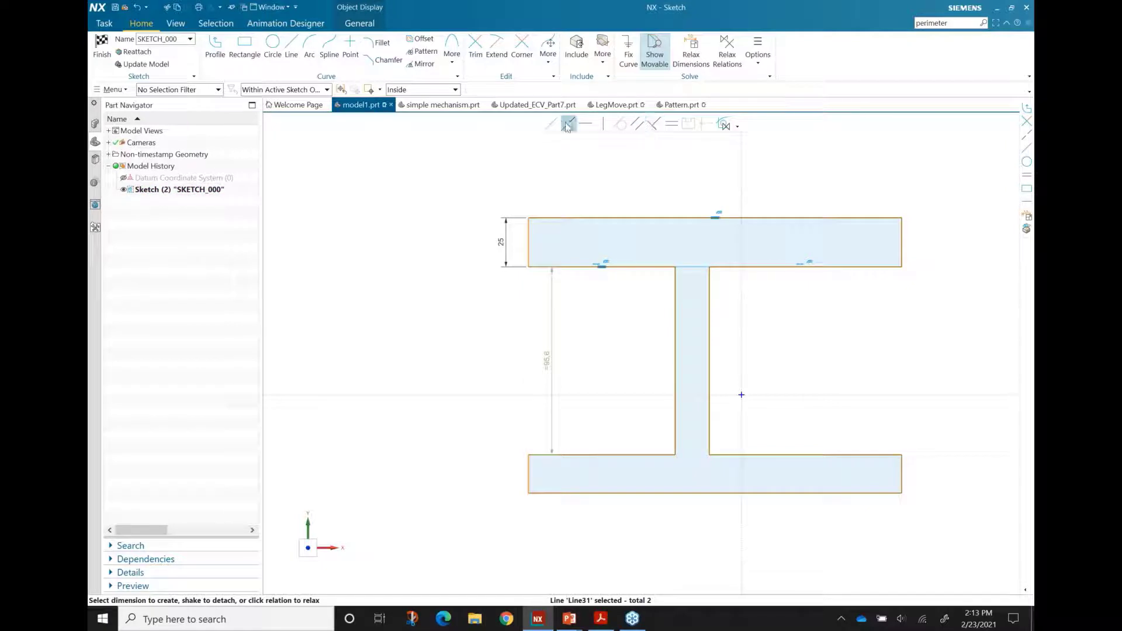
click(672, 129)
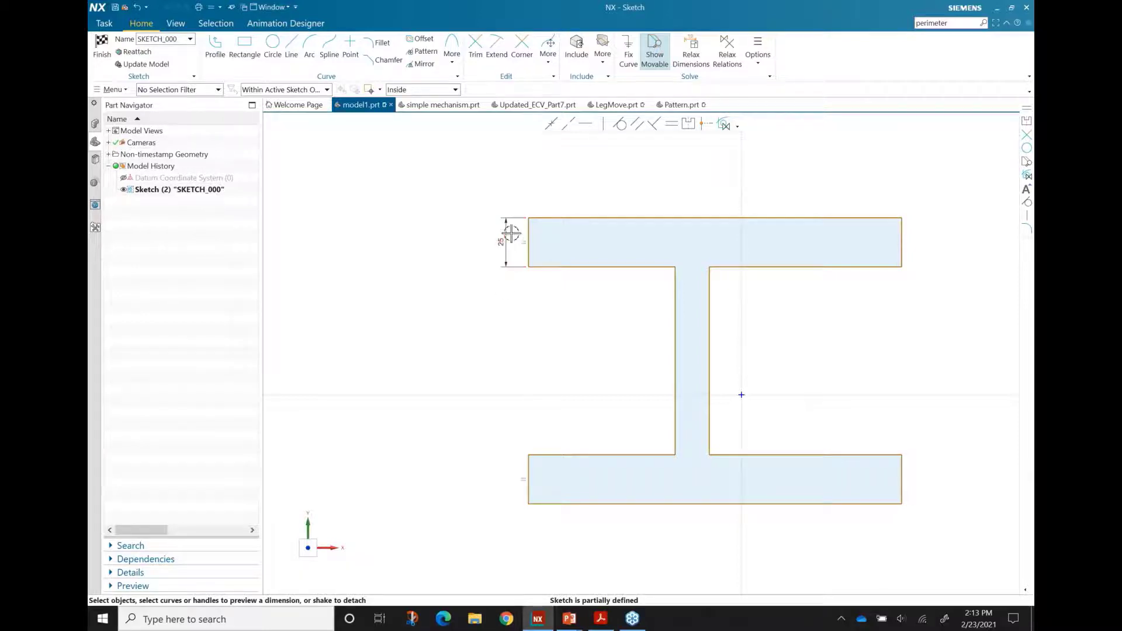
right_click(501, 242)
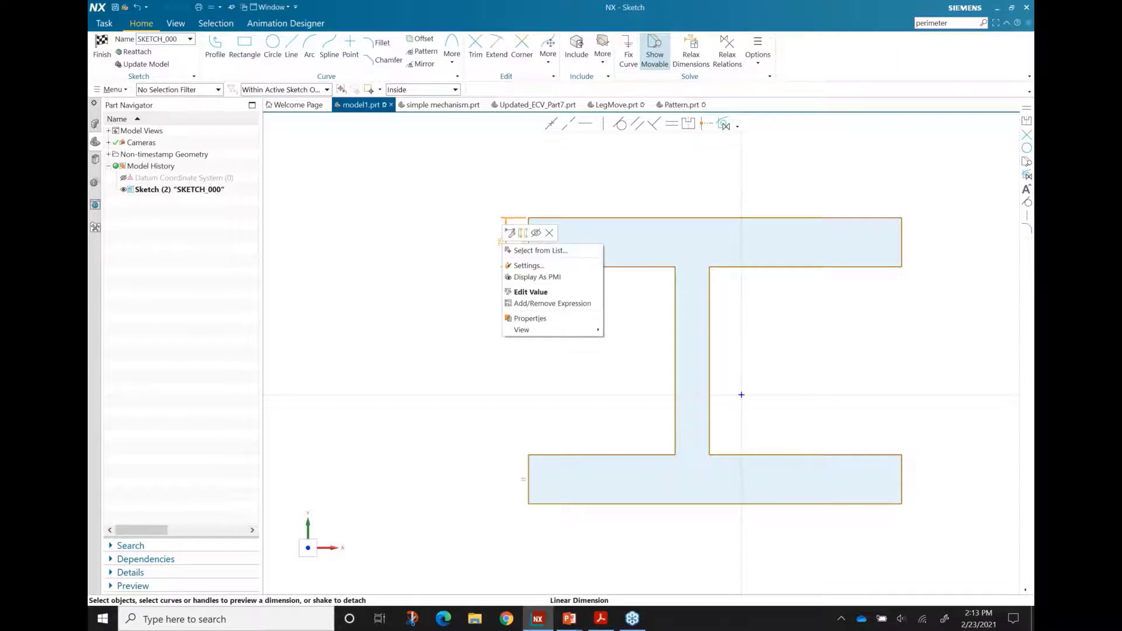
click(539, 304)
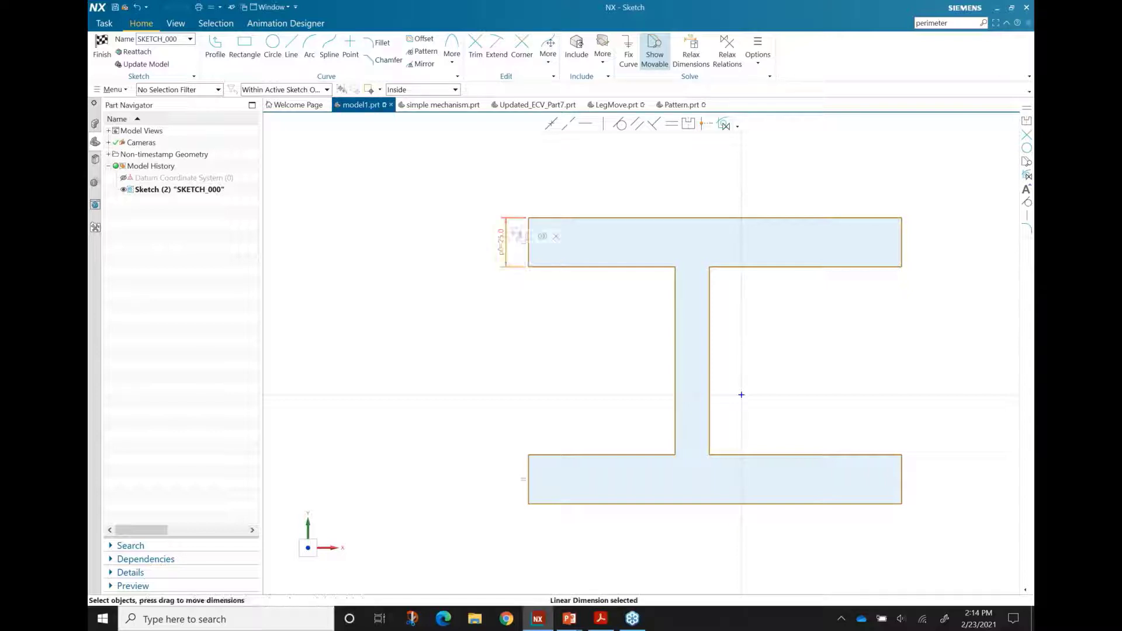
double_click(503, 247)
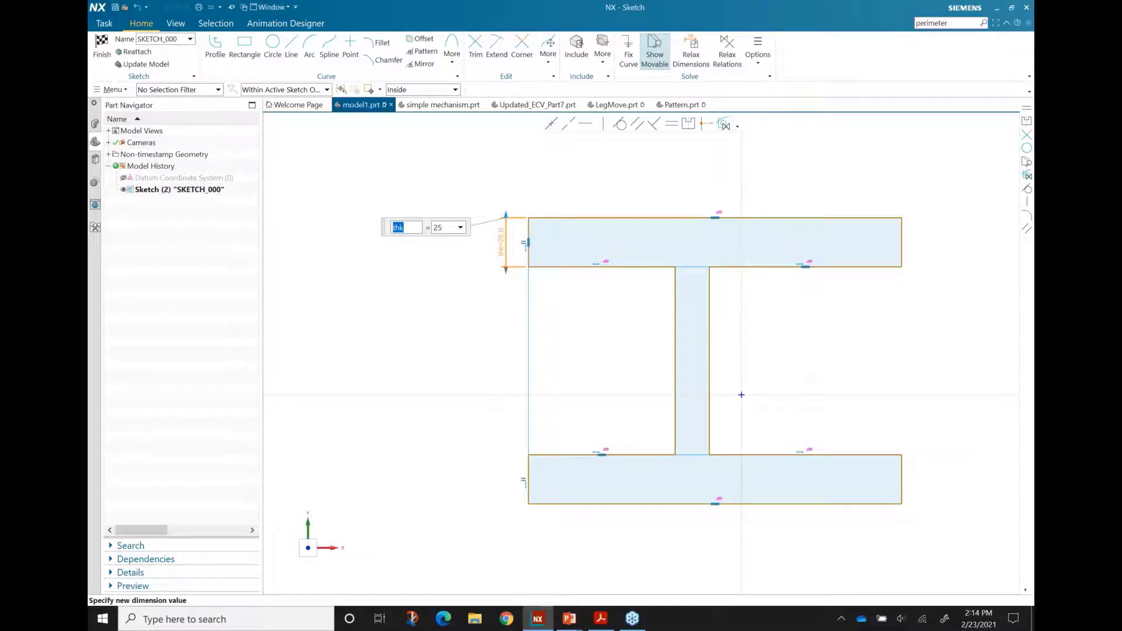
key(Return)
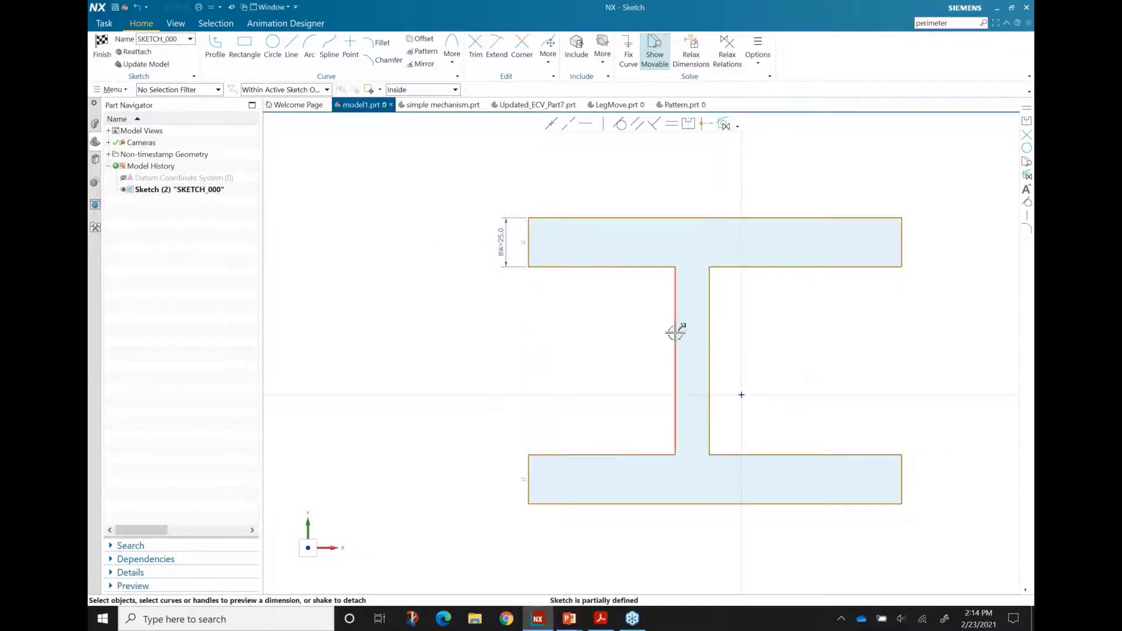
- Dimension the web's thickness between its two vertical edges and set it to the expression =thk
click(694, 337)
click(707, 344)
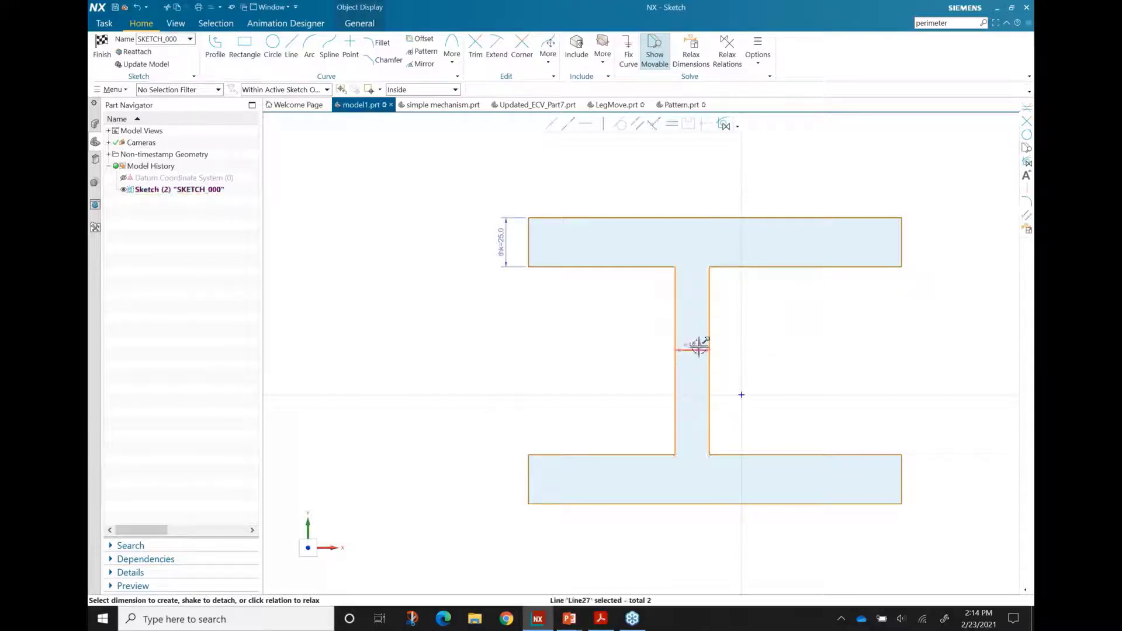
drag(686, 349, 654, 345)
text(=thk)
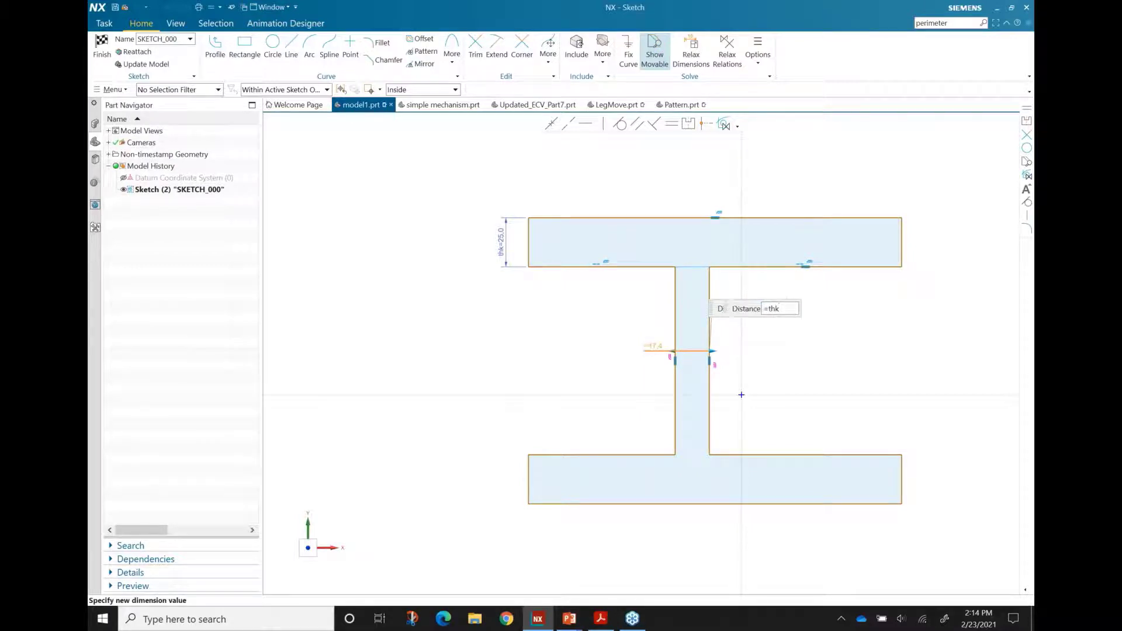
key(Return)
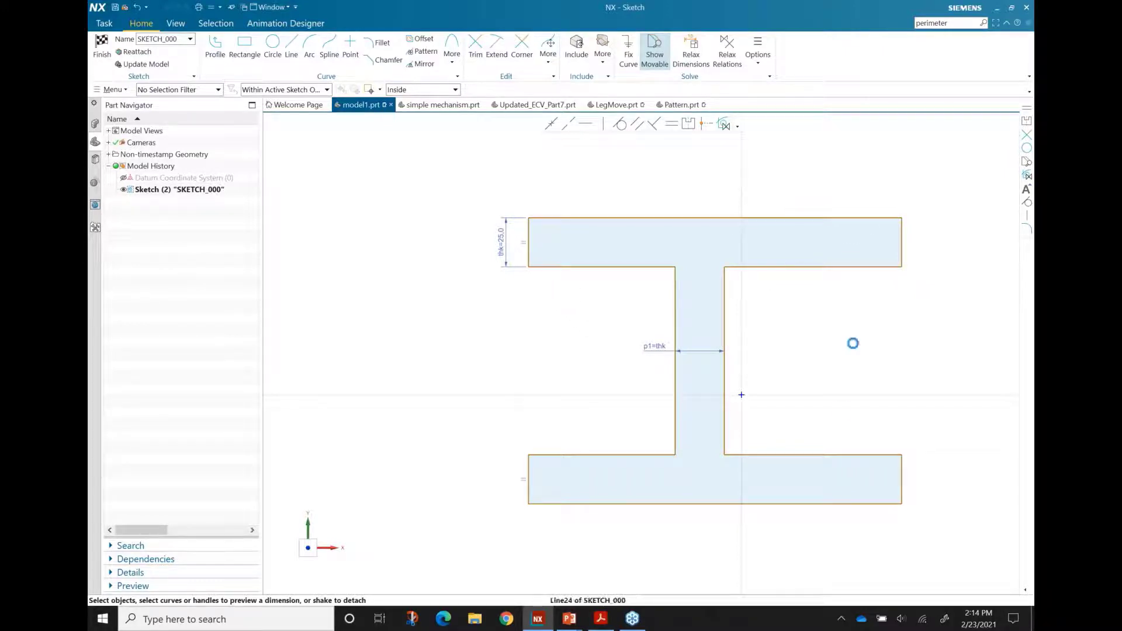
- Dimension the overall height of the I profile outside its right side and set it to 150
key(ctrl+a)
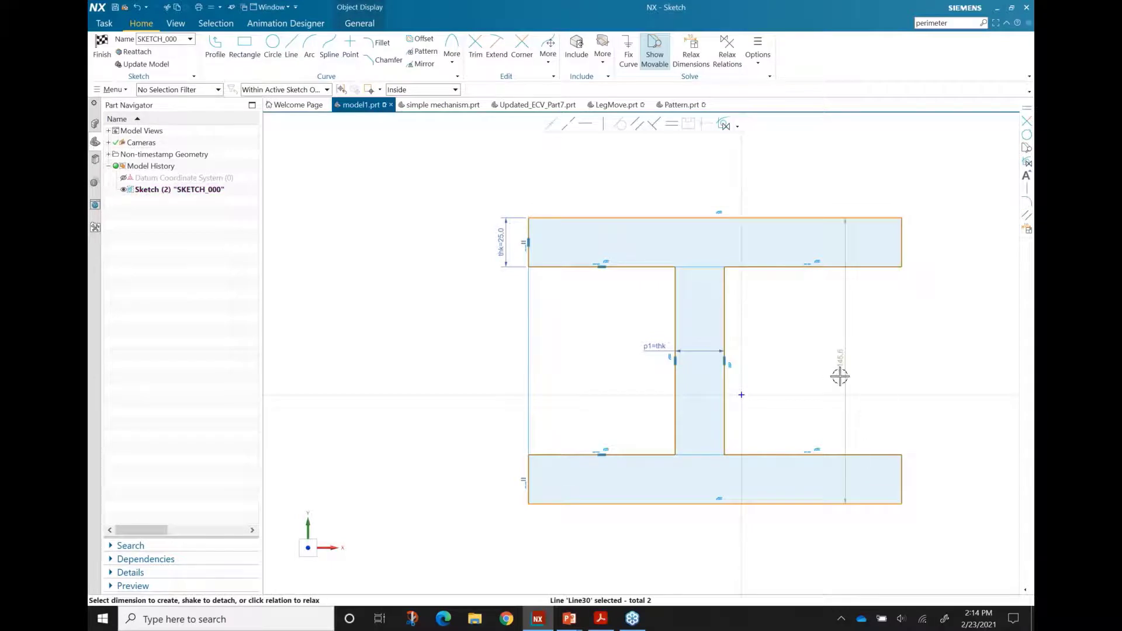
drag(843, 367, 936, 358)
click(936, 359)
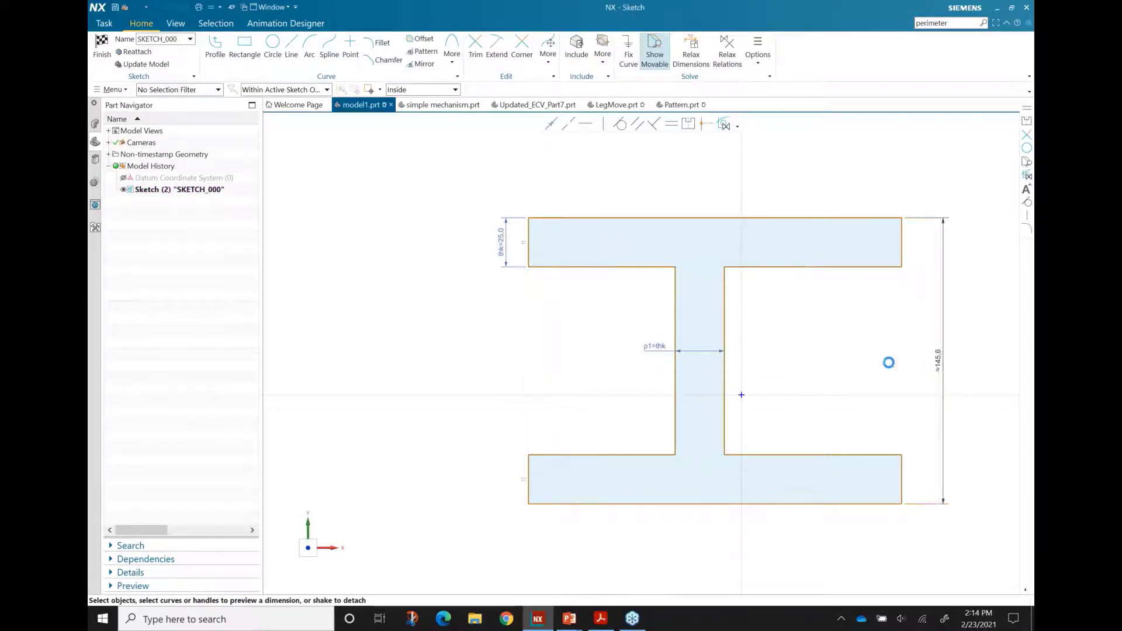
text(150)
key(Return)
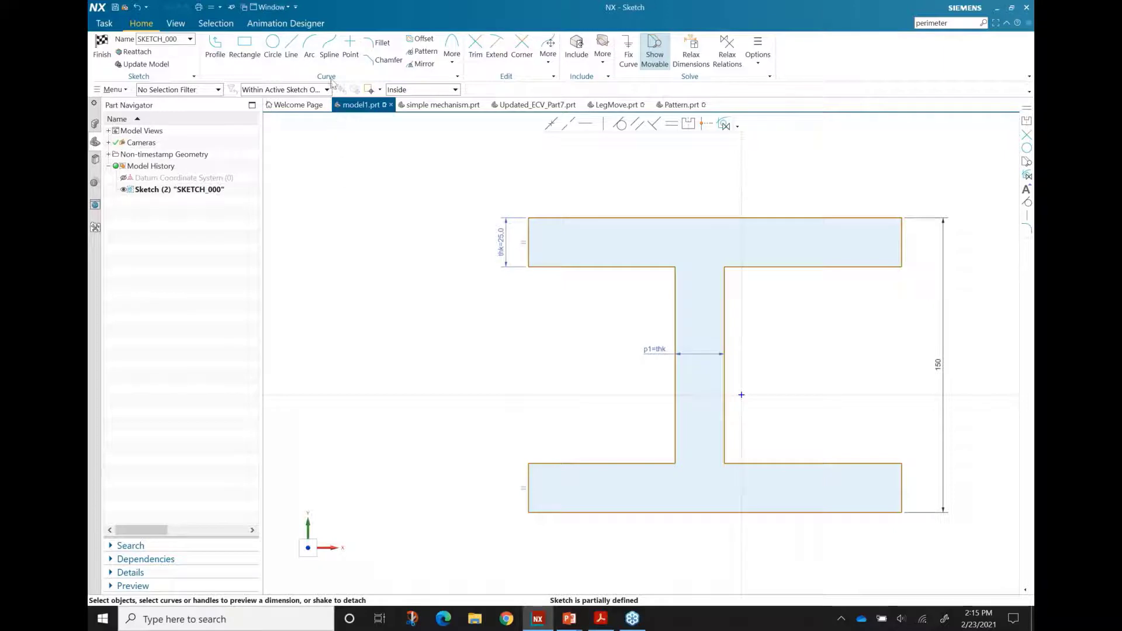
- Try radius 5 fillets on the upper flange's top right and the lower flange's upper right corners, and undo both
click(369, 43)
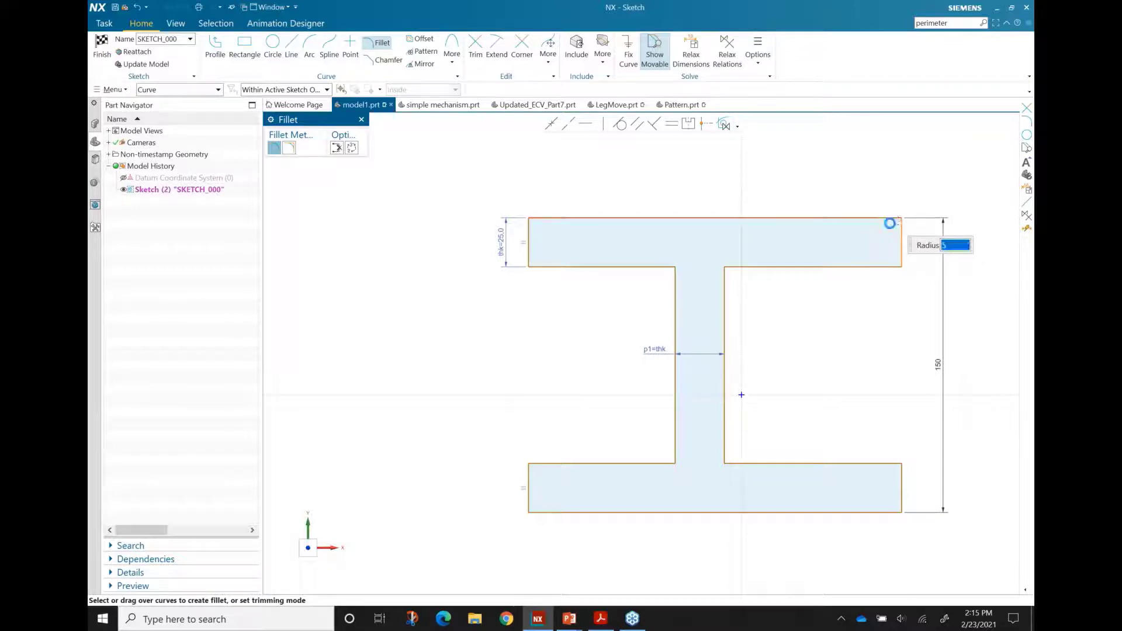
click(901, 222)
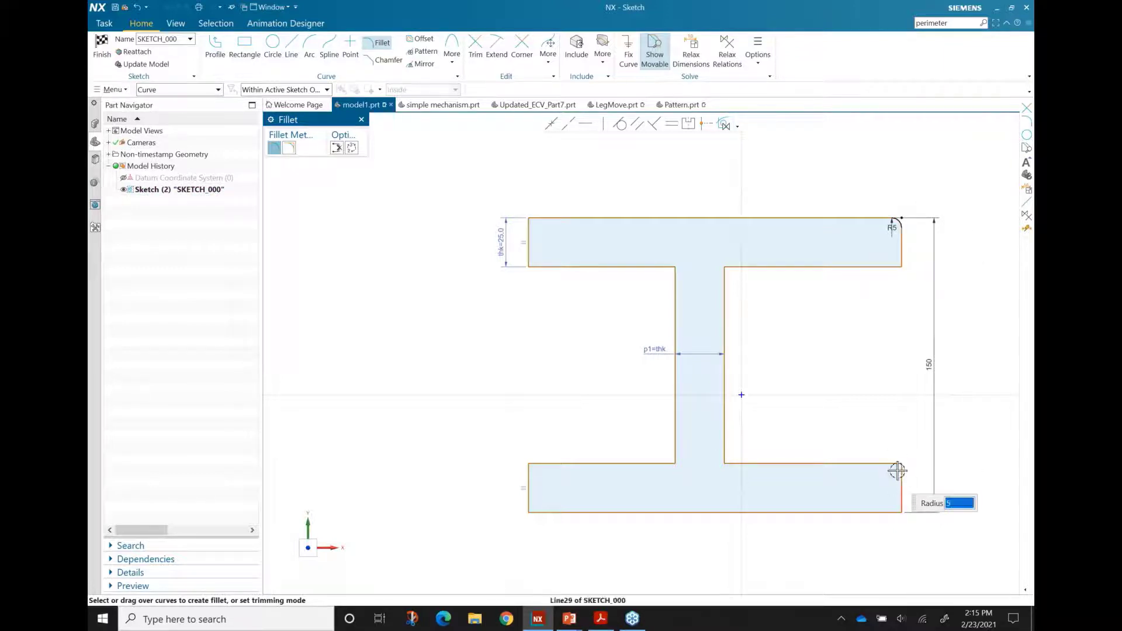
click(898, 467)
key(ctrl+z)
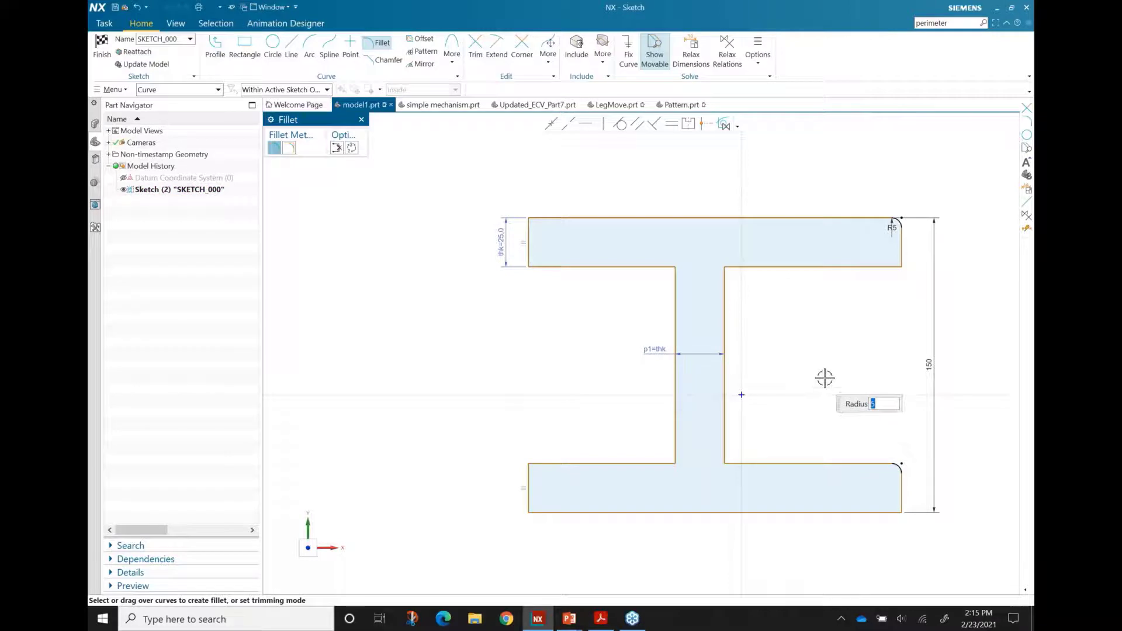
key(ctrl+z)
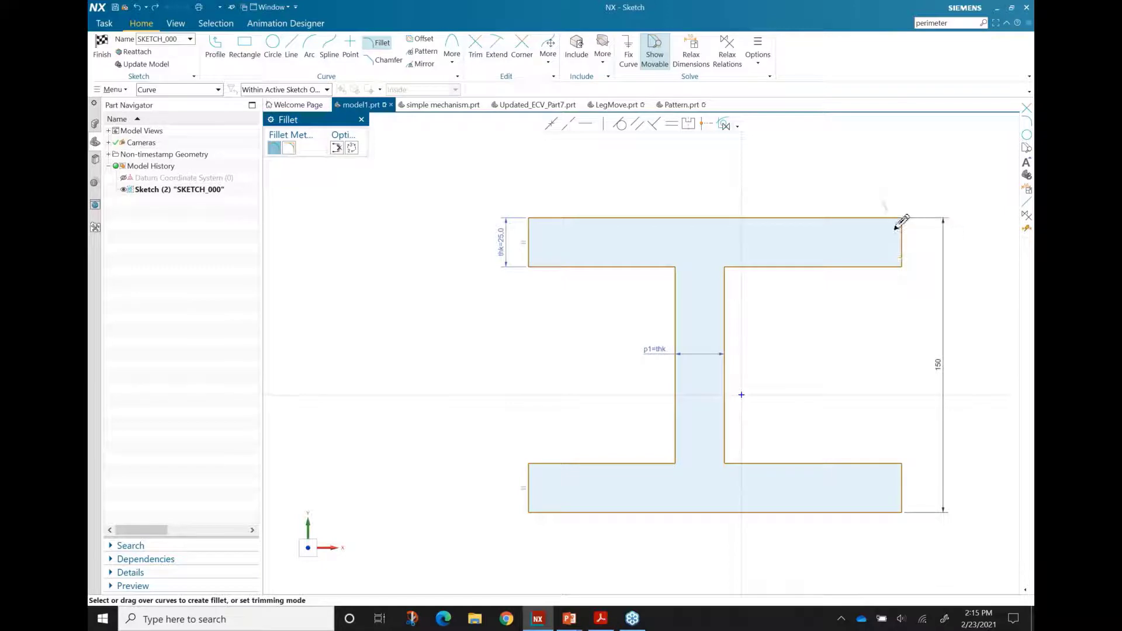
- Fillet all twelve corners of the I profile, including the four inner web corners, with radius 5
mouse_move(895, 215)
mouse_down()
mouse_move(921, 248)
mouse_move(874, 281)
mouse_up()
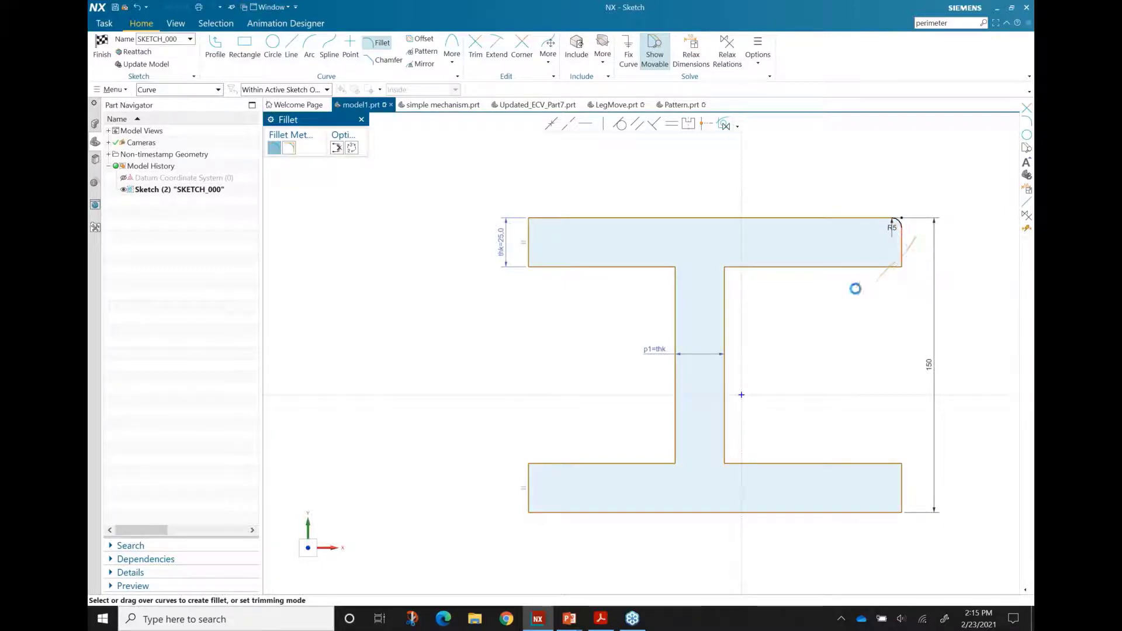
drag(715, 293, 741, 265)
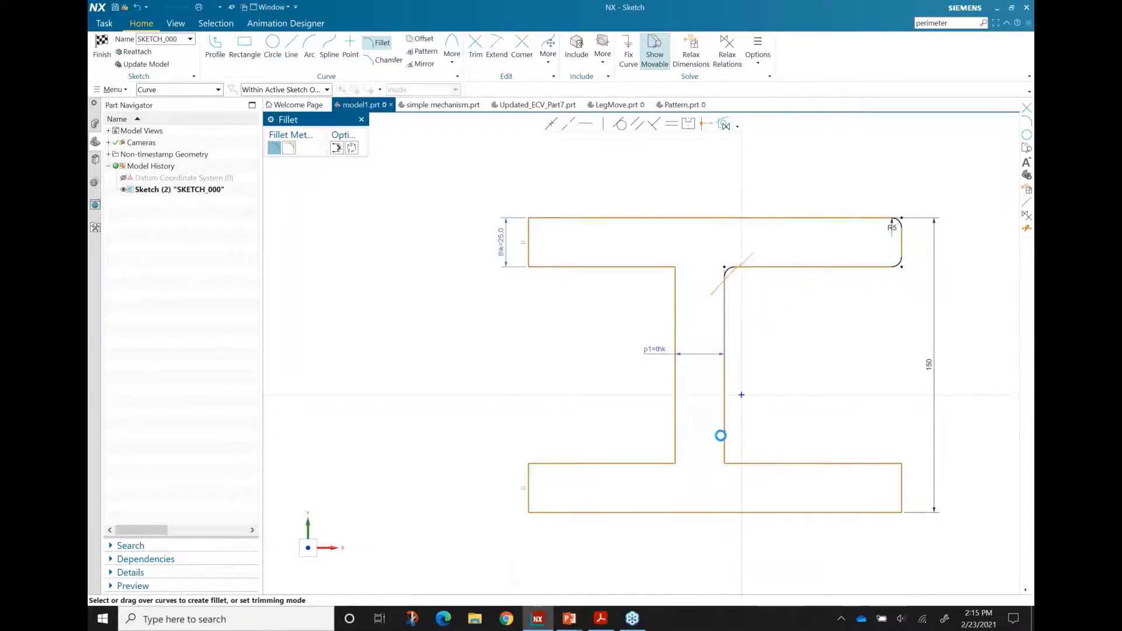
drag(720, 437, 750, 469)
mouse_move(891, 456)
mouse_down()
mouse_move(902, 491)
mouse_move(919, 488)
mouse_up()
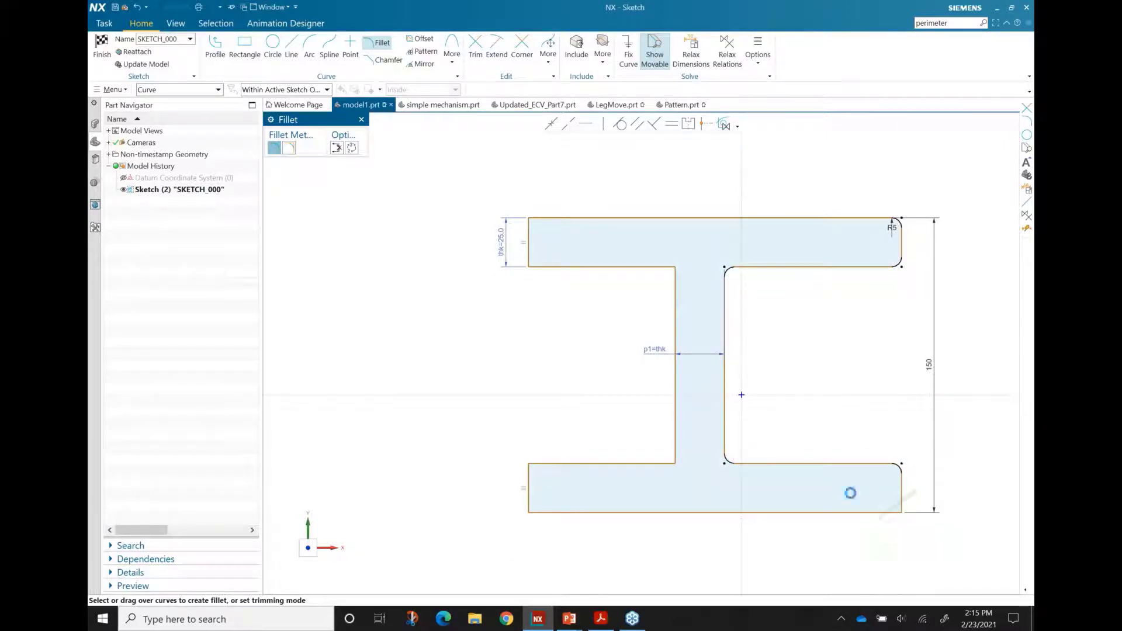
mouse_move(514, 499)
mouse_down()
mouse_move(551, 514)
mouse_move(513, 476)
mouse_move(556, 455)
mouse_up()
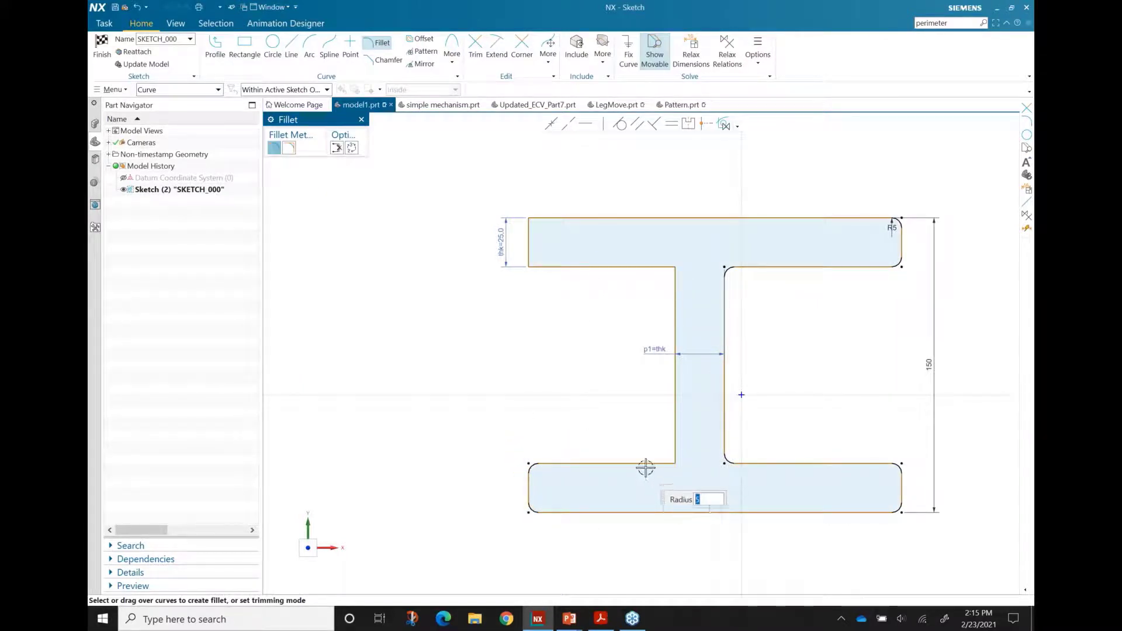
drag(646, 474, 673, 437)
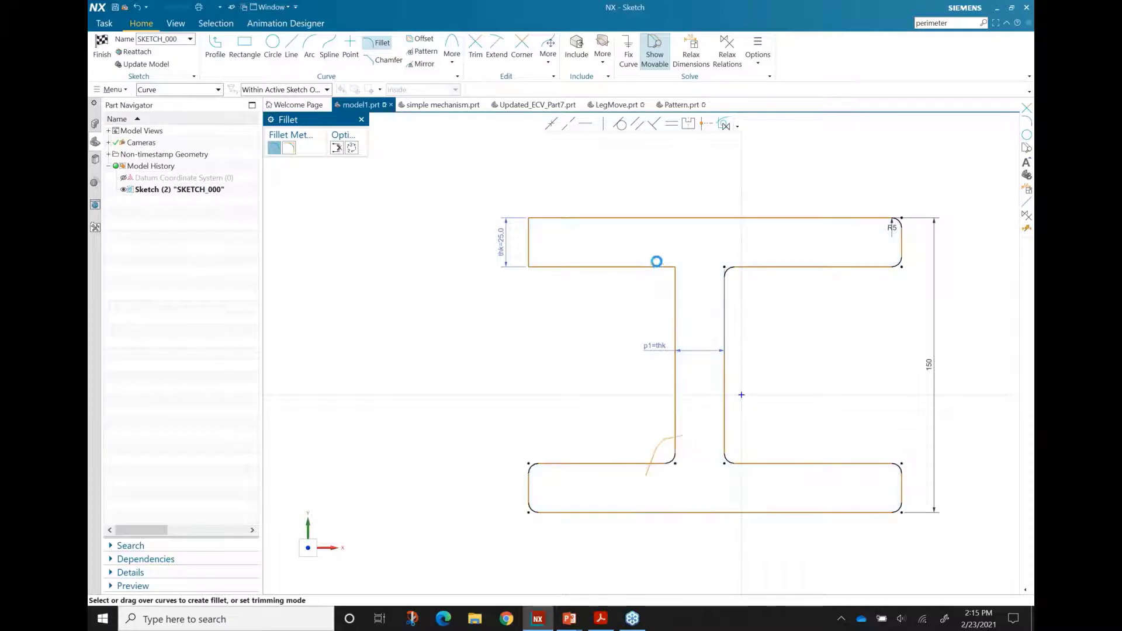
drag(659, 245, 684, 287)
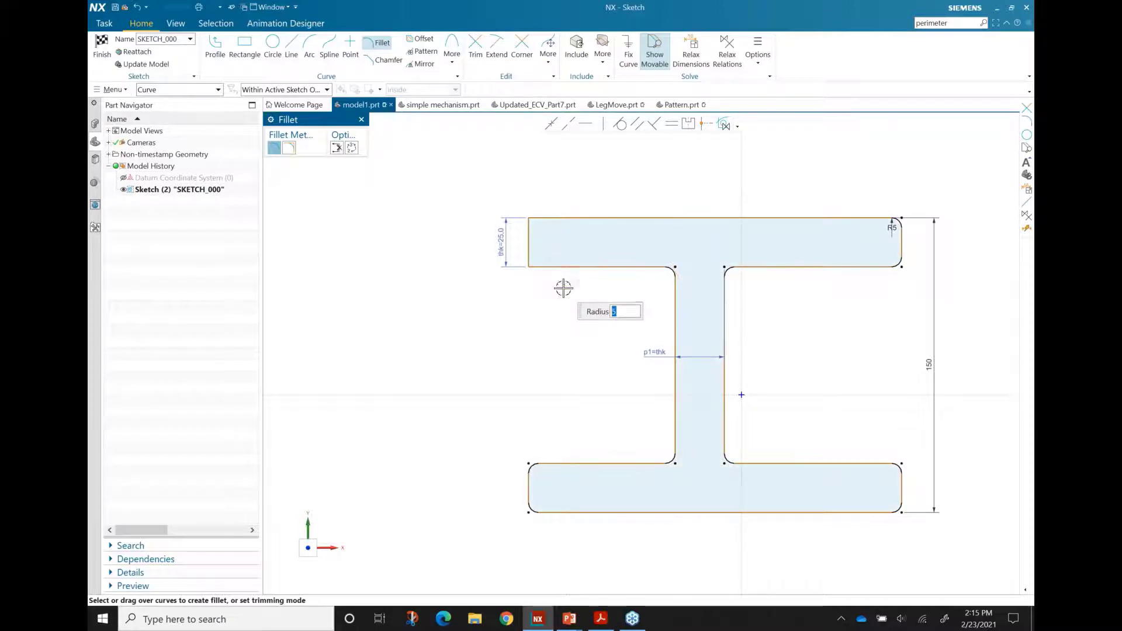
drag(559, 210, 524, 243)
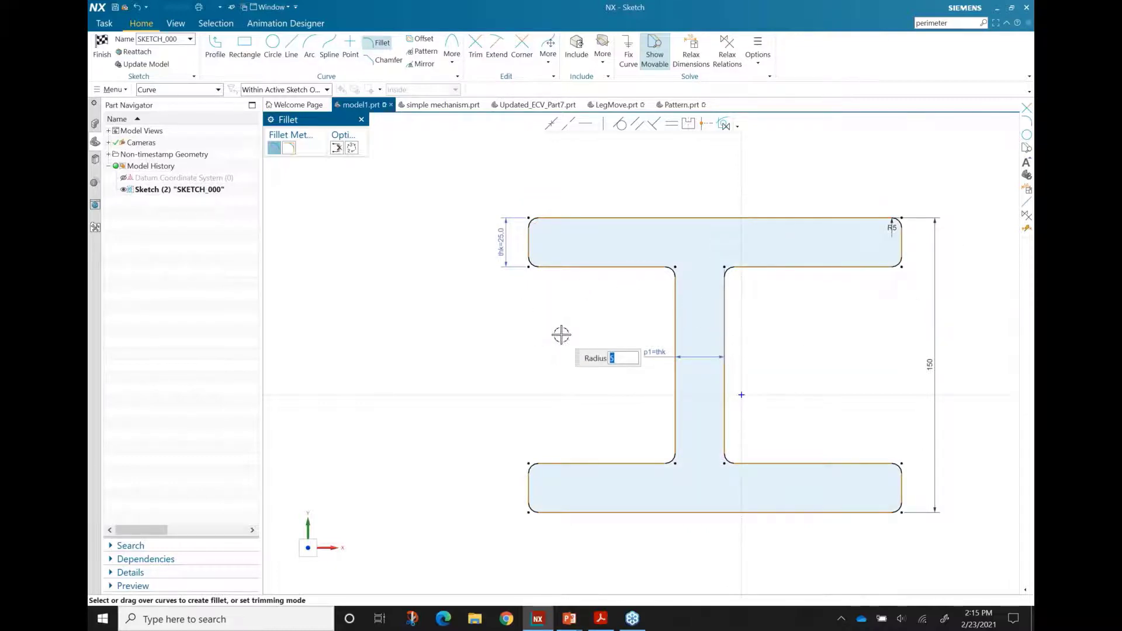
- Enlarge the dimension text of the I profile sketch by three increments, and reduce it by one
key(Escape)
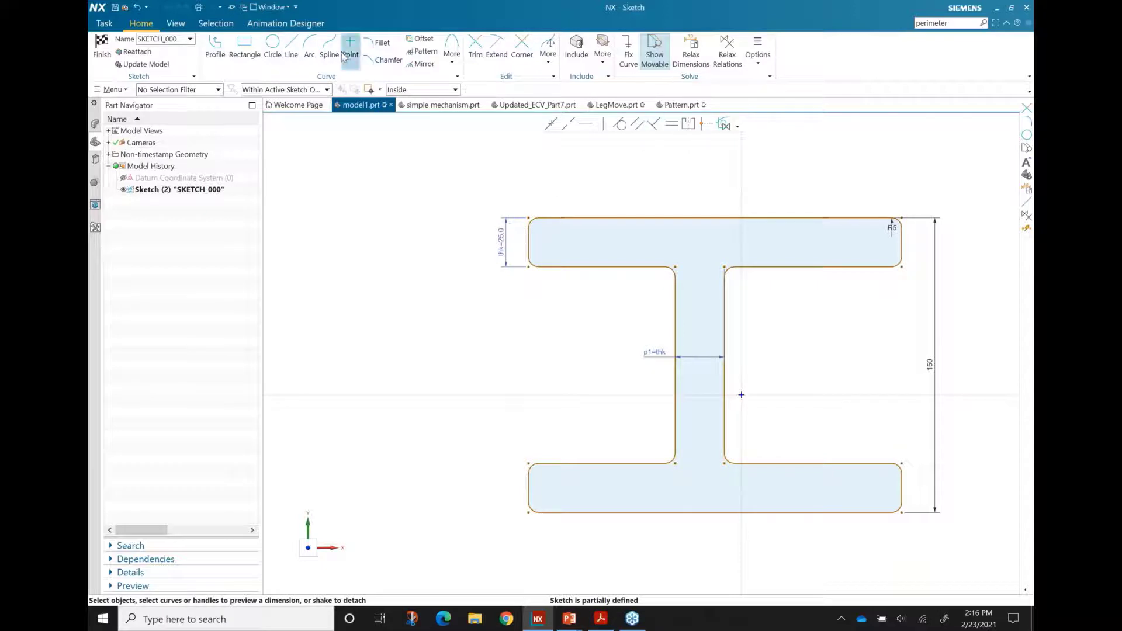
click(177, 25)
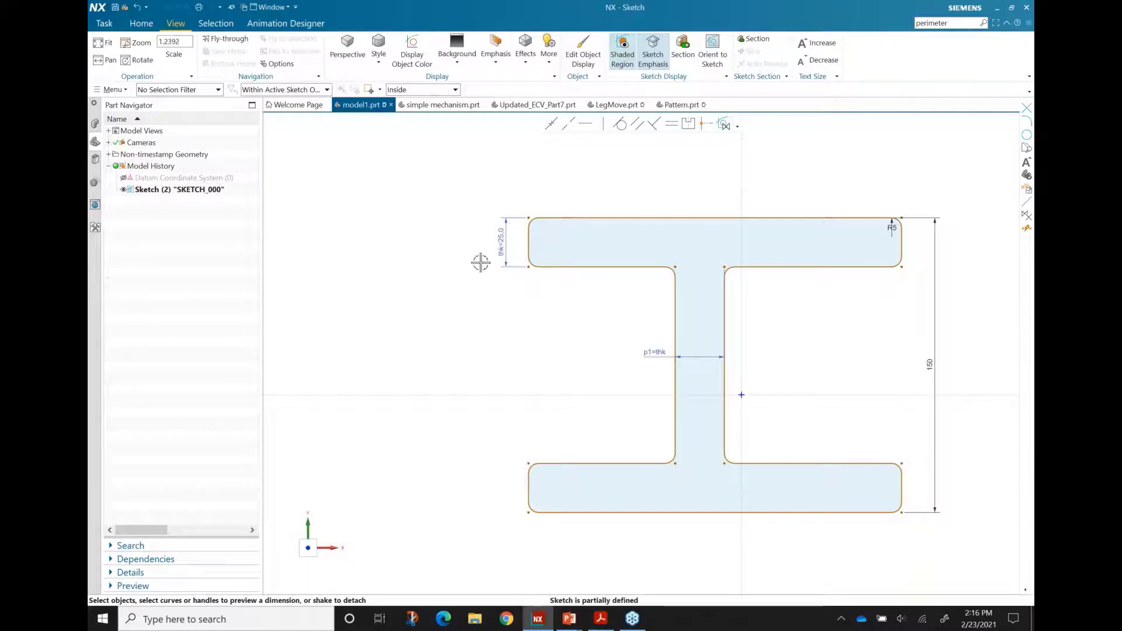
click(822, 45)
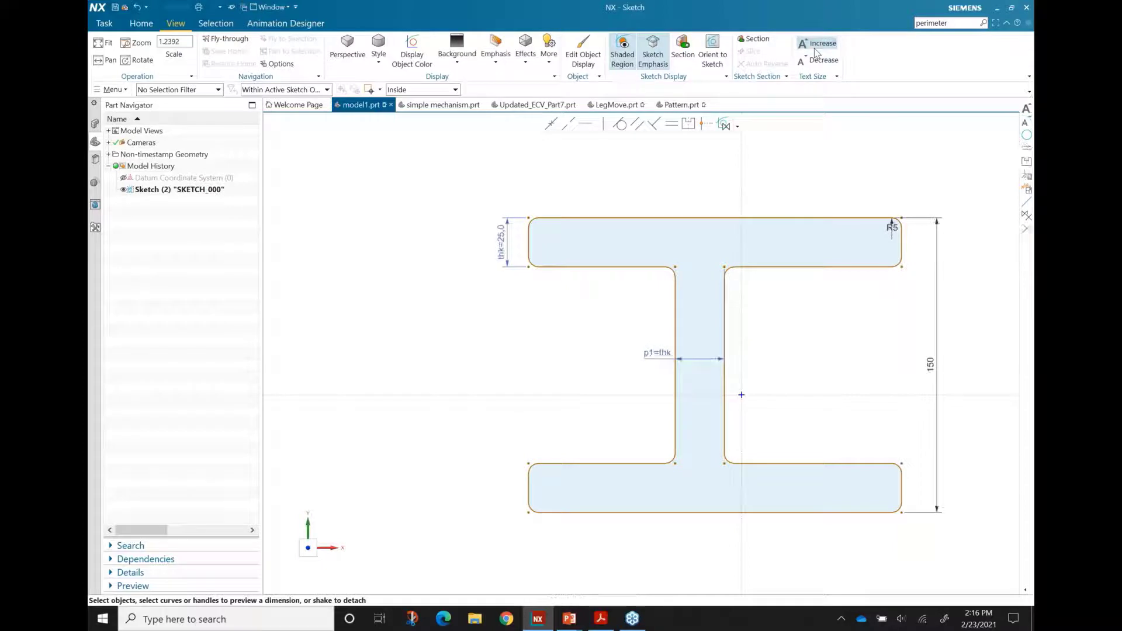
click(821, 44)
click(821, 48)
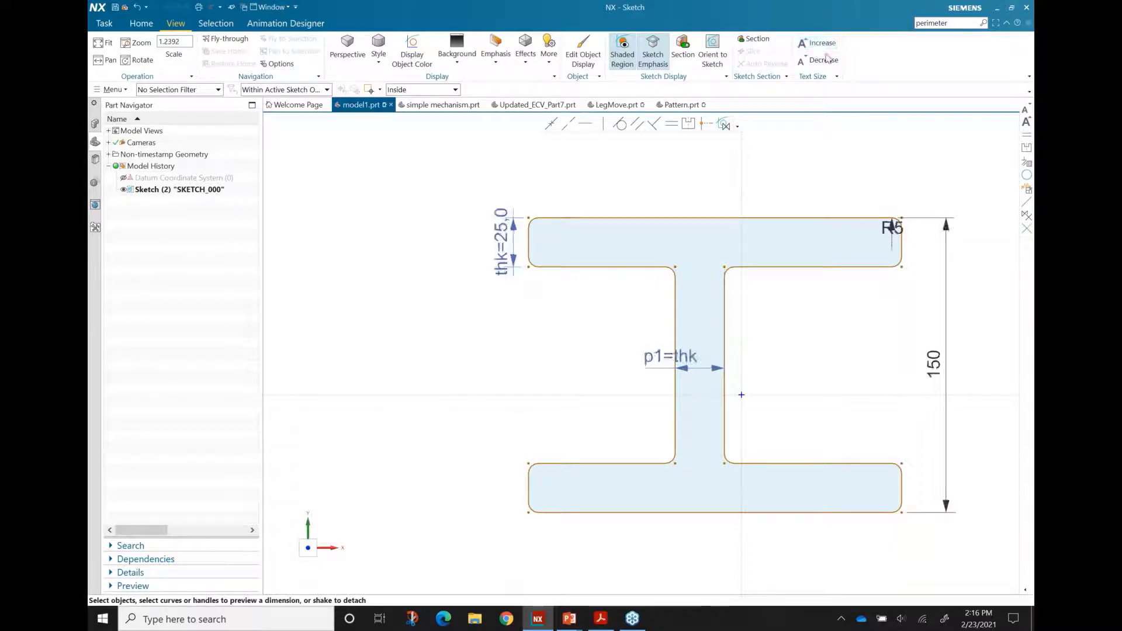
click(826, 60)
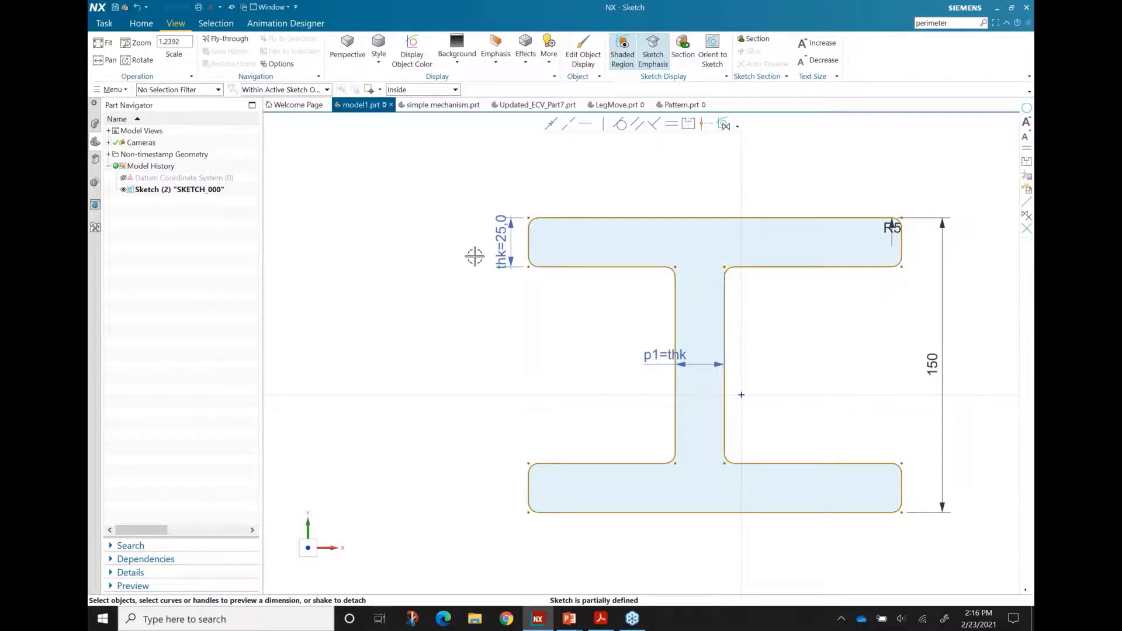
- Select the whole I profile and place a copy of it directly below the original
scroll(474, 256, down, 2)
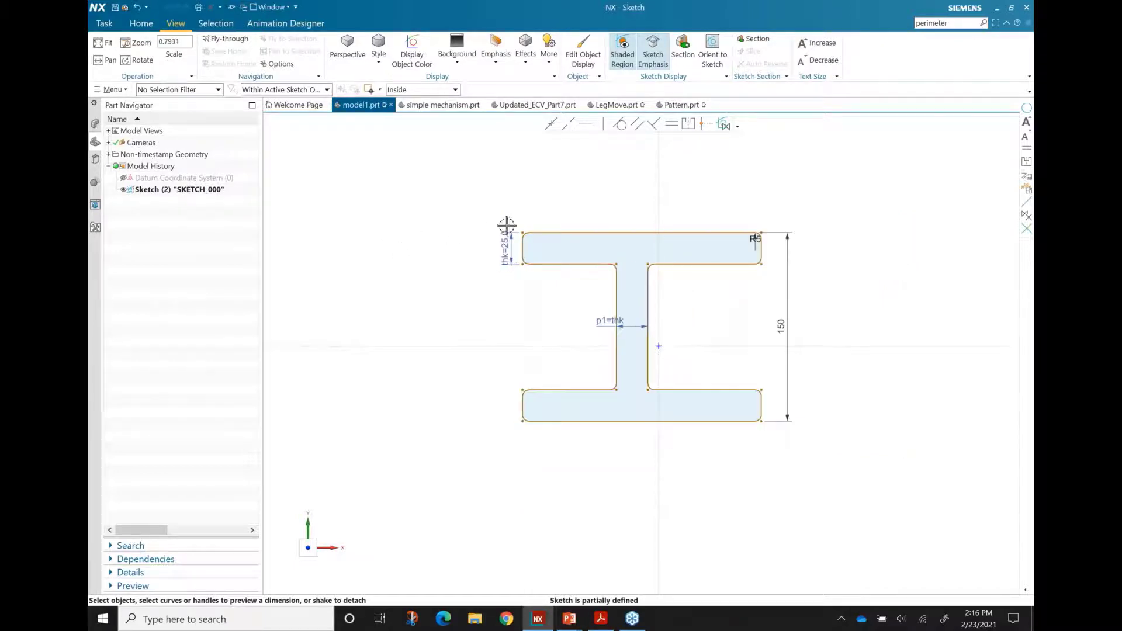
mouse_move(476, 216)
mouse_down()
mouse_move(704, 397)
mouse_move(804, 447)
mouse_move(809, 436)
mouse_up()
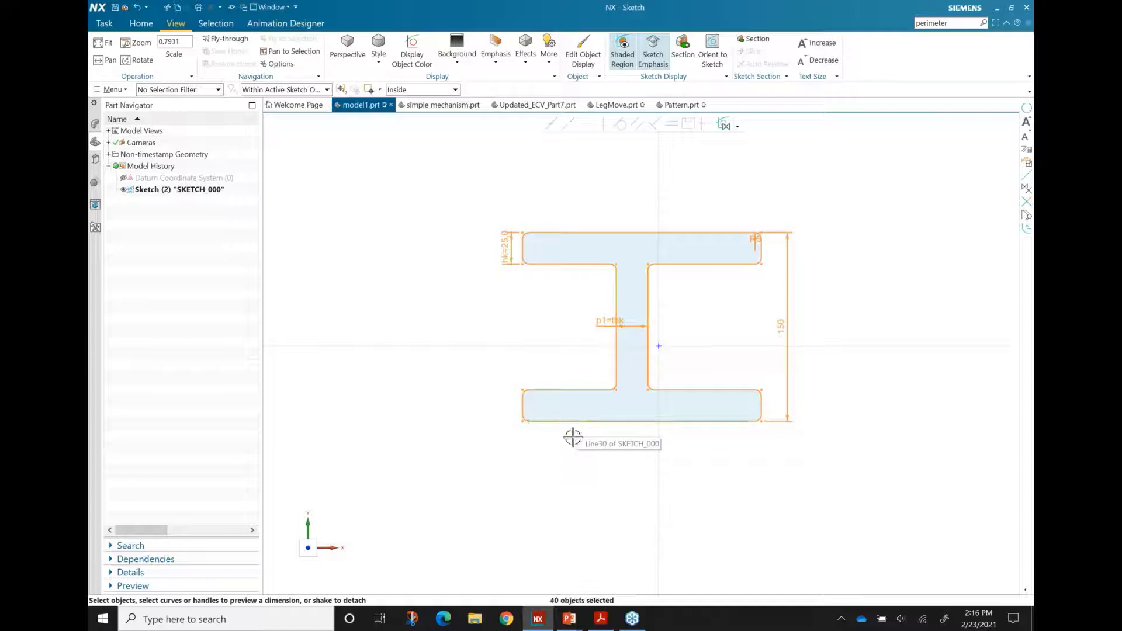
mouse_move(574, 421)
mouse_down()
mouse_move(573, 518)
mouse_move(512, 554)
mouse_move(499, 596)
mouse_move(539, 534)
mouse_move(575, 627)
mouse_move(570, 620)
mouse_up()
scroll(476, 444, down, 3)
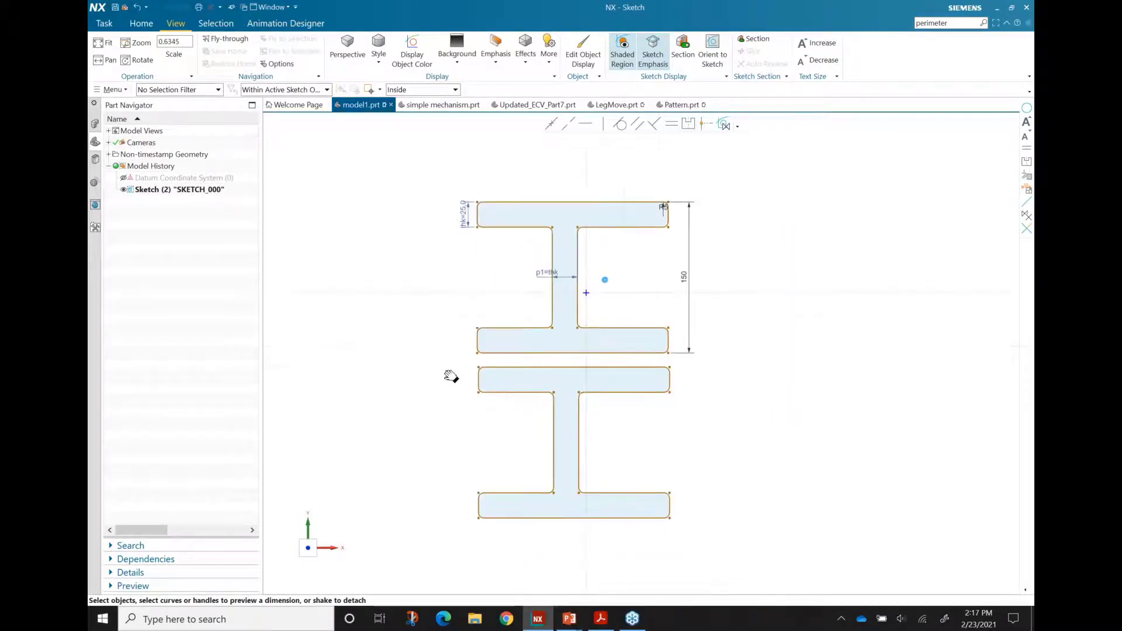
scroll(467, 354, up, 2)
scroll(529, 441, down, 1)
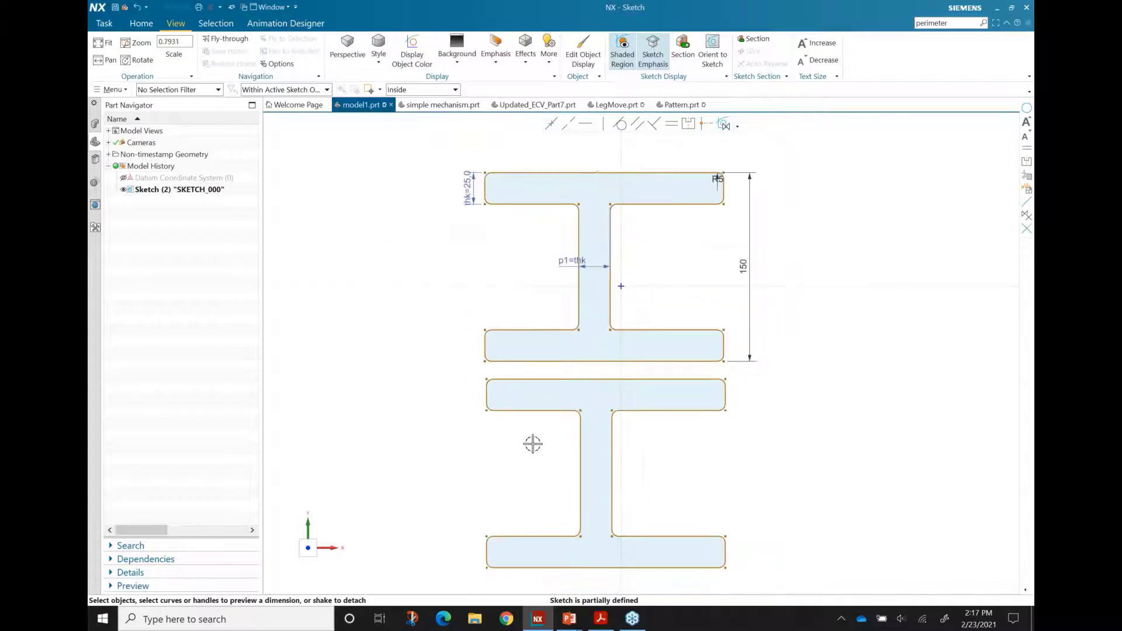
shift+middle_drag(526, 457, 523, 433)
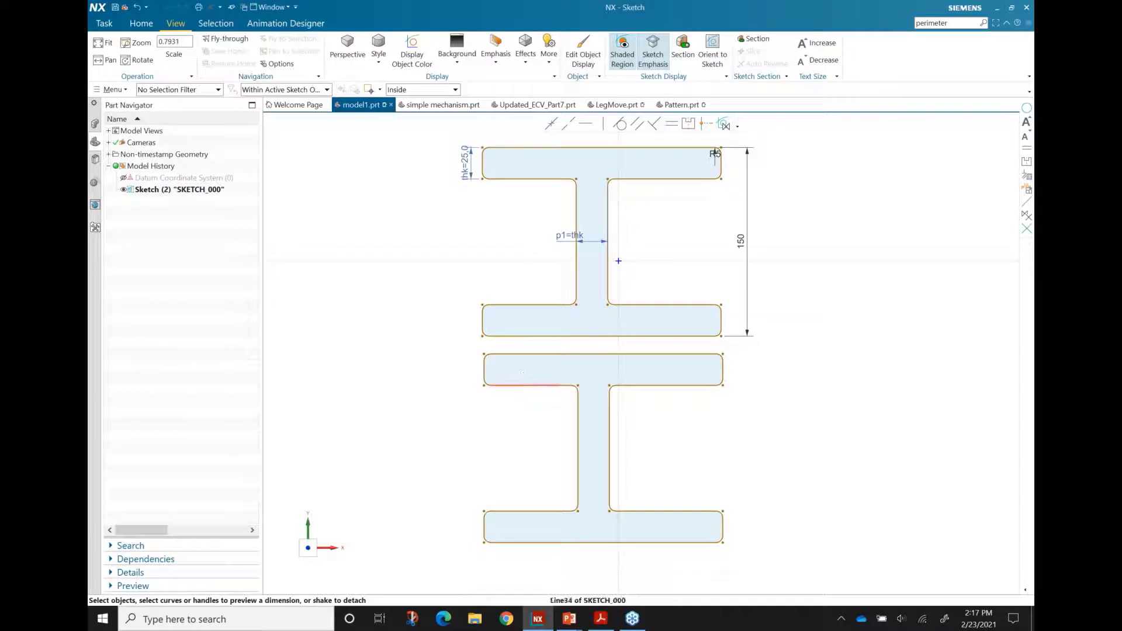
- Thicken the lower I profile's upper flange by moving its underside downward, and extend both profiles' flanges outward on the left
mouse_move(526, 394)
mouse_down()
mouse_move(527, 427)
mouse_move(524, 395)
mouse_move(519, 414)
mouse_move(476, 381)
mouse_move(426, 376)
mouse_move(482, 327)
mouse_up()
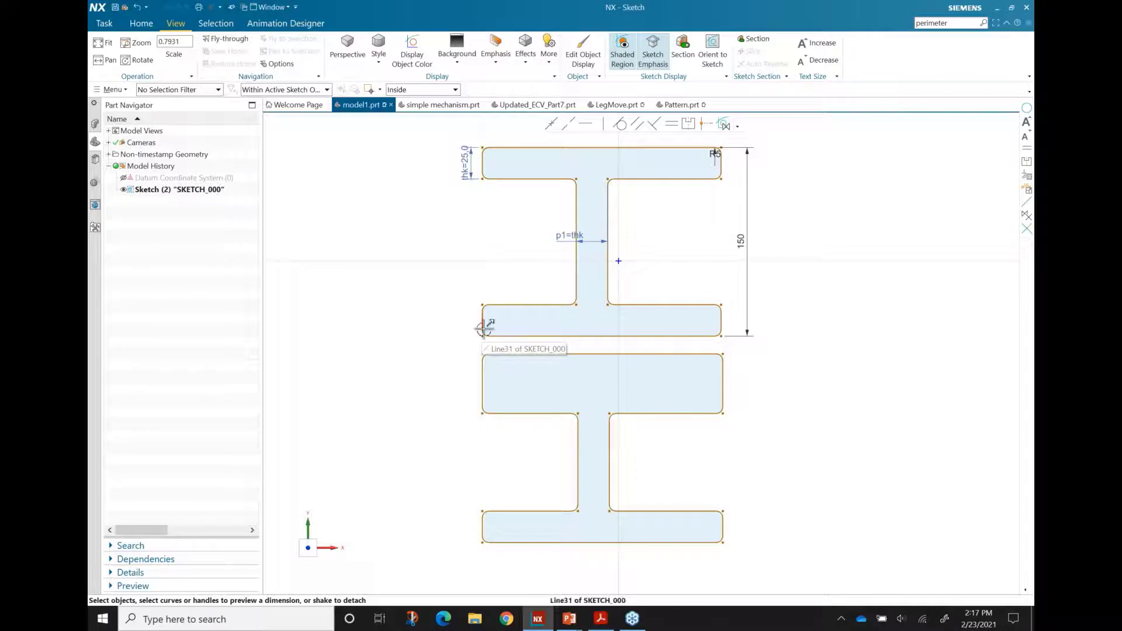
mouse_move(483, 380)
mouse_down()
mouse_move(424, 389)
mouse_move(450, 383)
mouse_up()
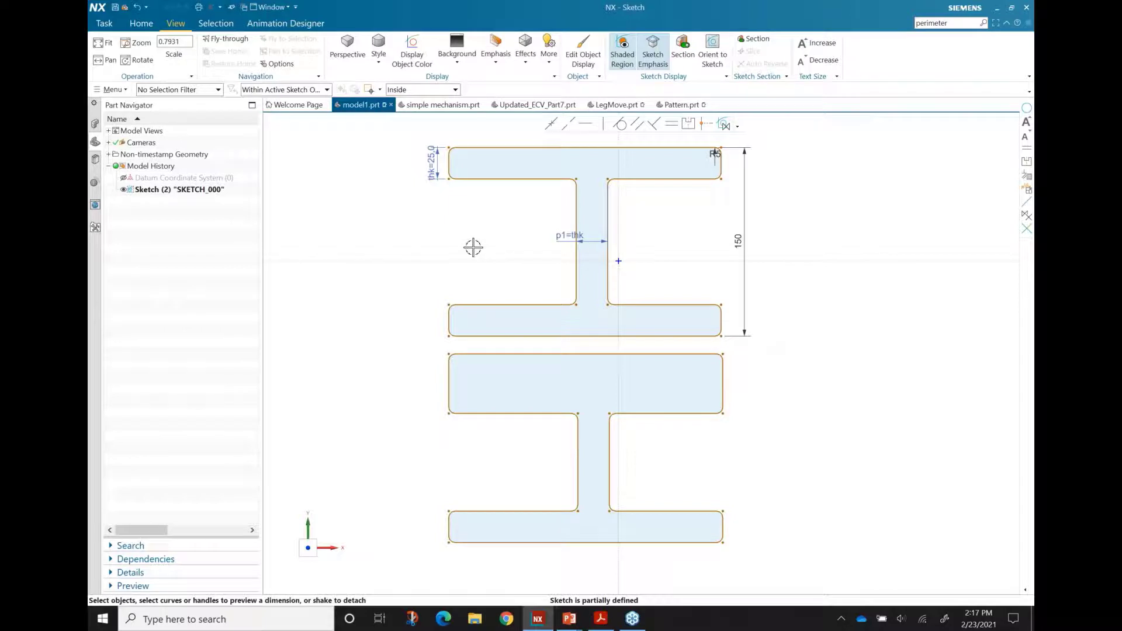
scroll(473, 240, down, 2)
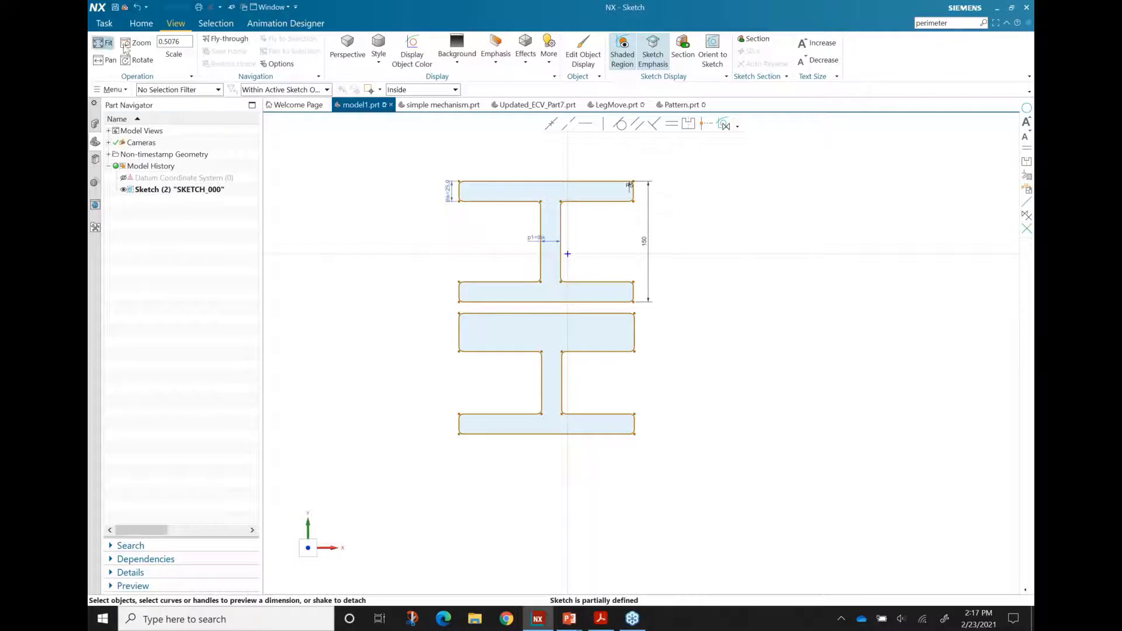
- Finish the I profile sketch, hide it, and start a new sketch on the Top plane
click(141, 23)
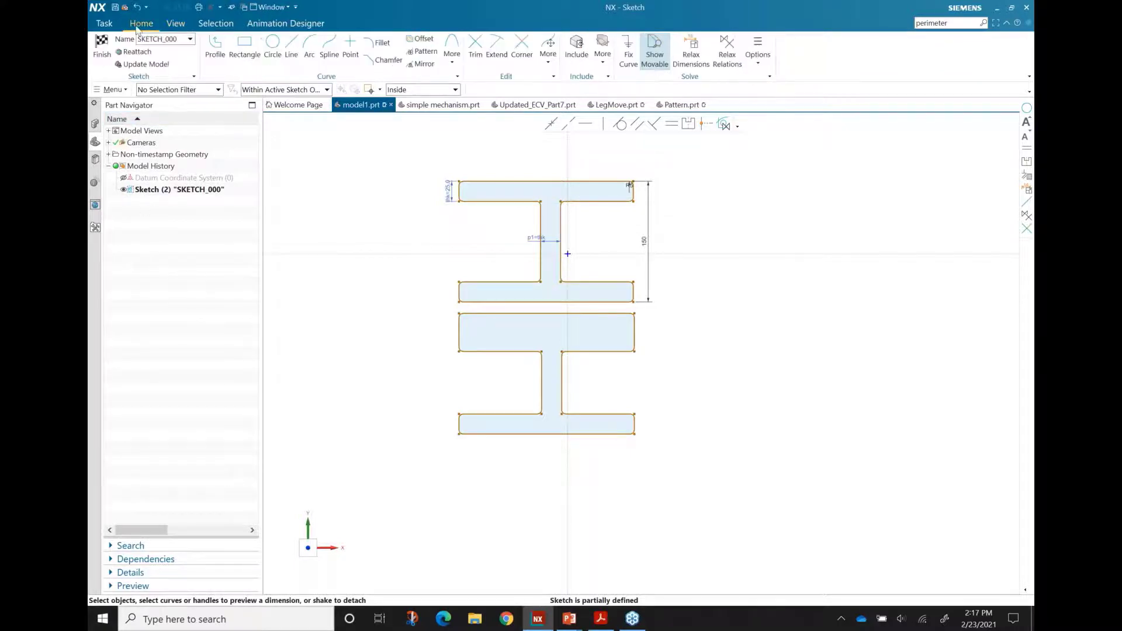
click(103, 46)
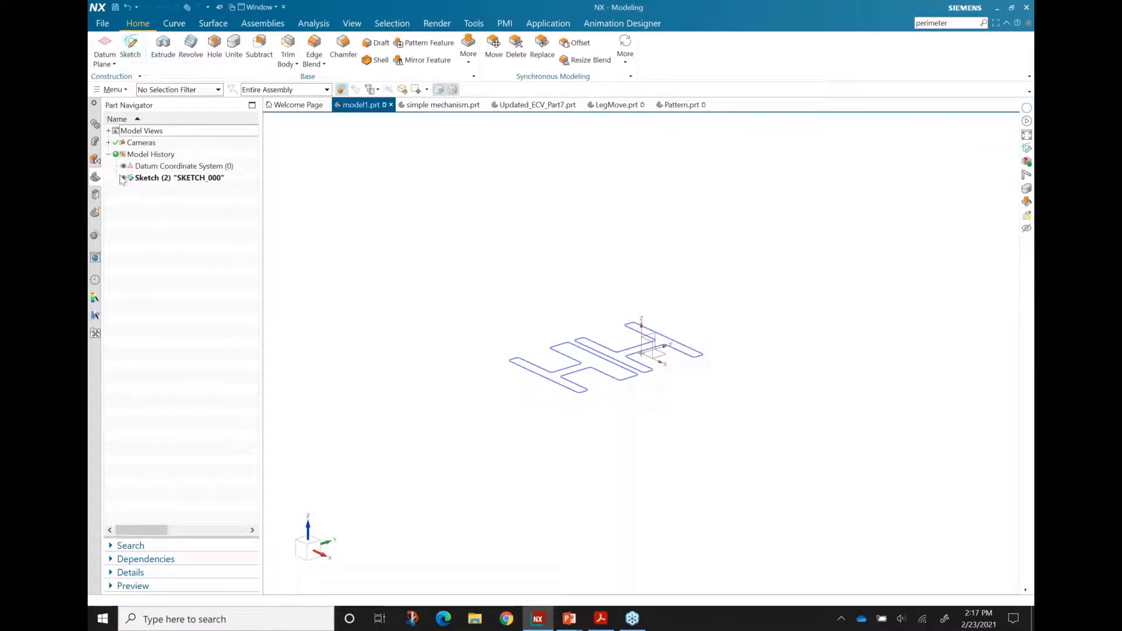
double_click(122, 178)
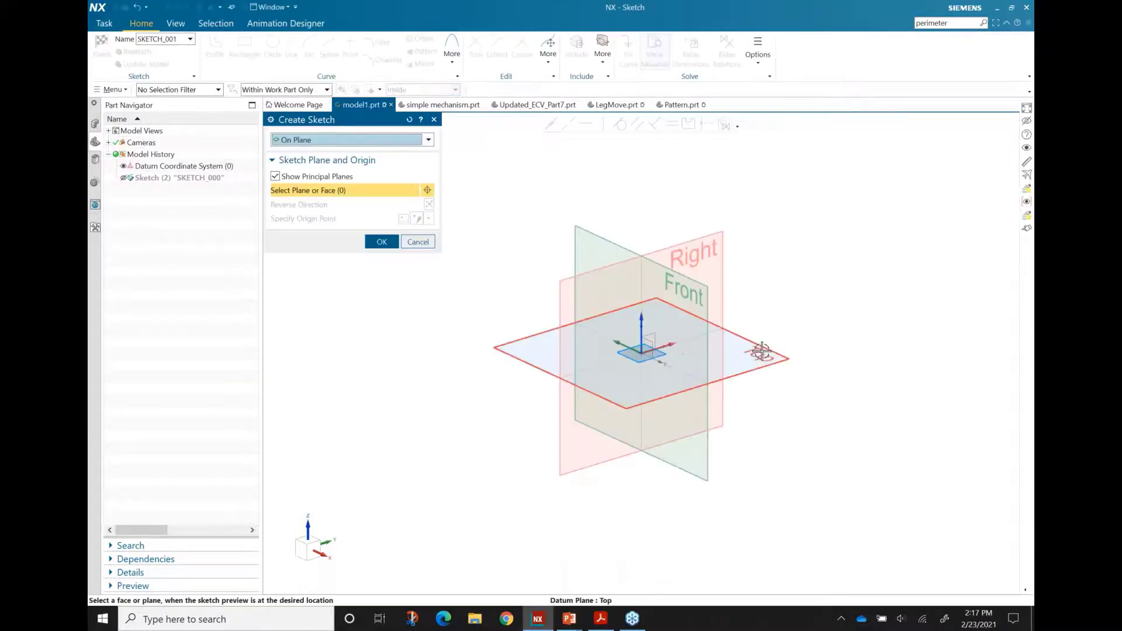
click(761, 352)
middle_click(761, 352)
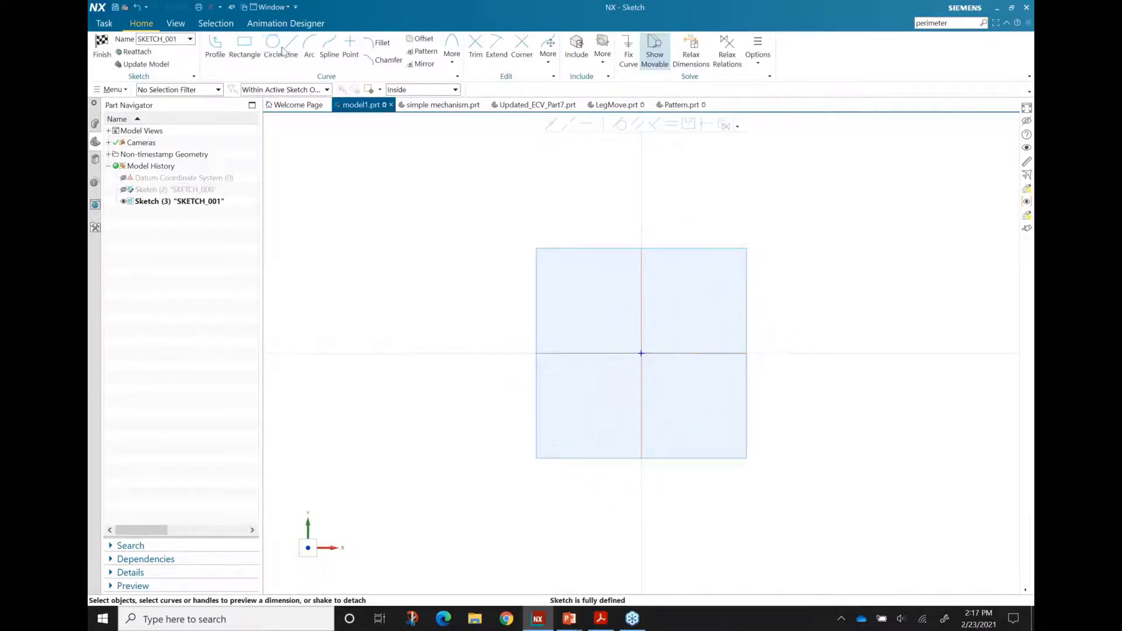
- Sketch two circles about 100 in diameter, one above and left of the origin, the other slightly above and right
click(280, 50)
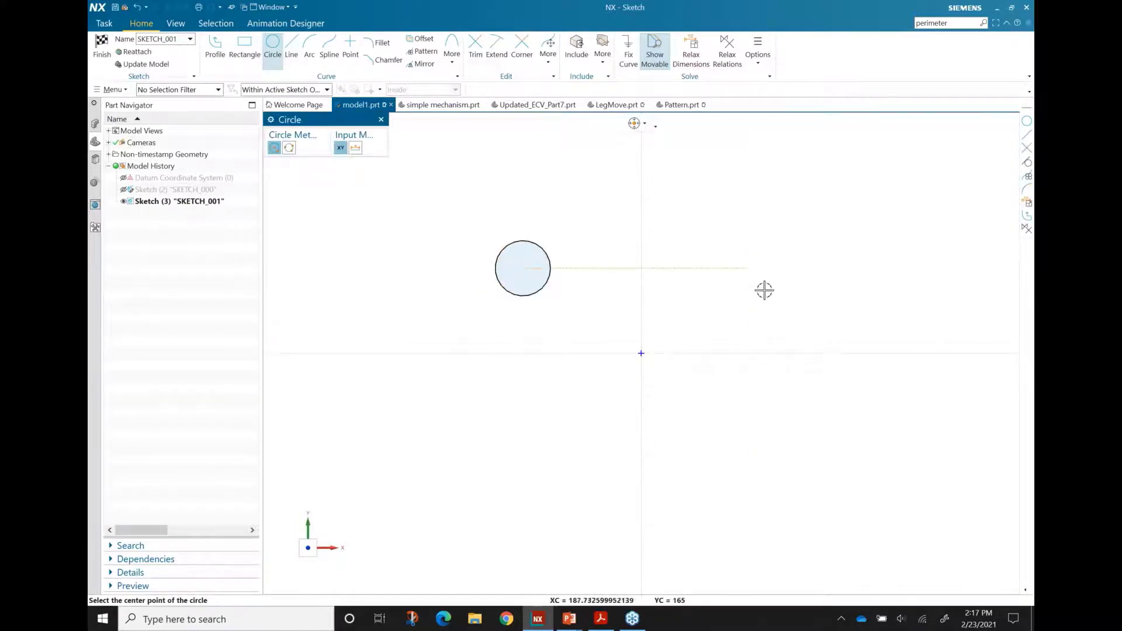
click(760, 323)
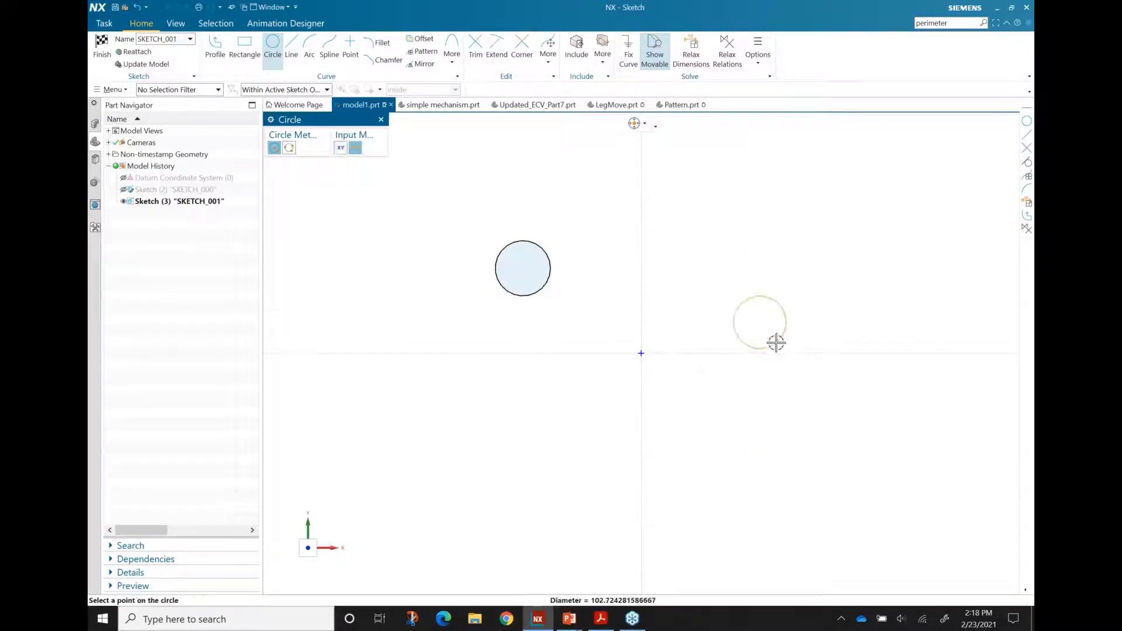
click(776, 341)
key(Escape)
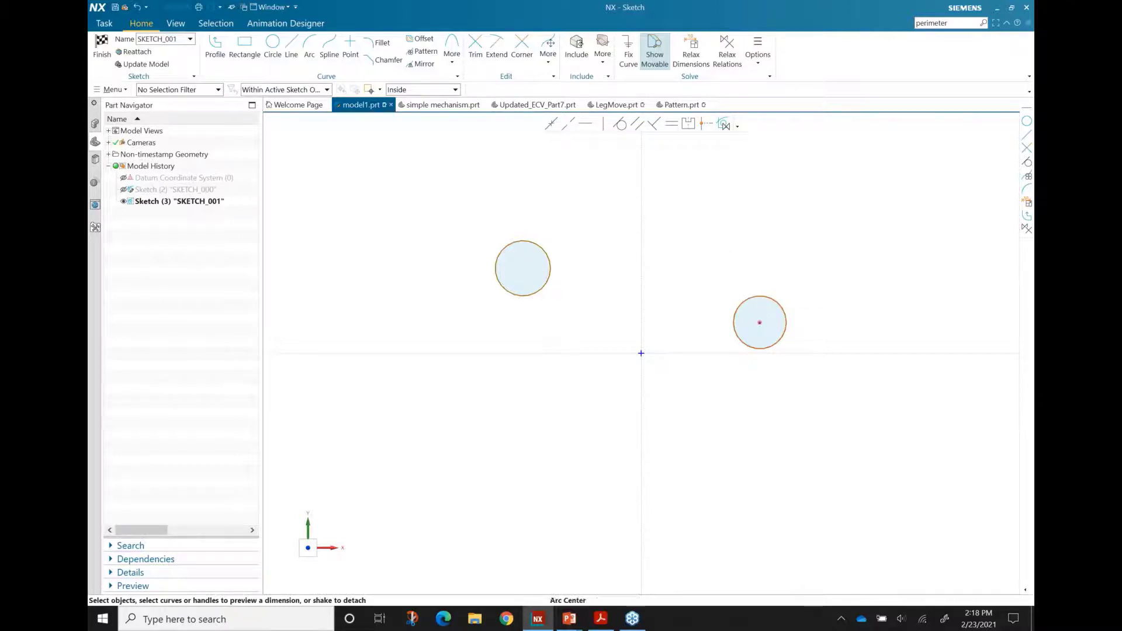
- Try moving the right circle level with the left one and shifting the left circle upward, and undo everything including both circles
drag(759, 323, 748, 268)
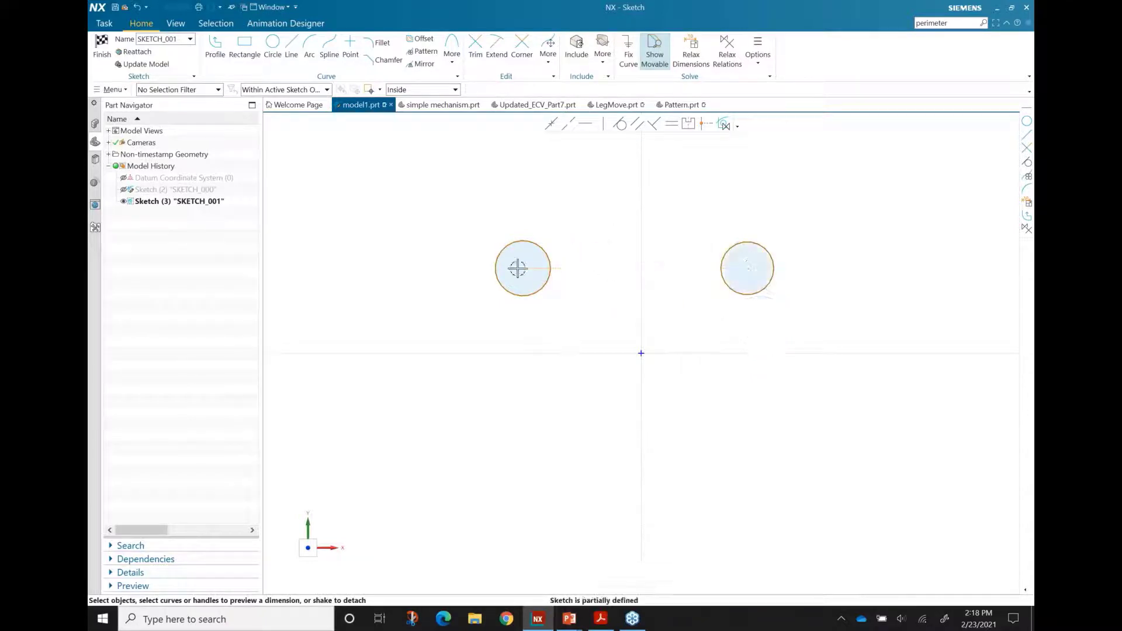
drag(526, 240, 552, 214)
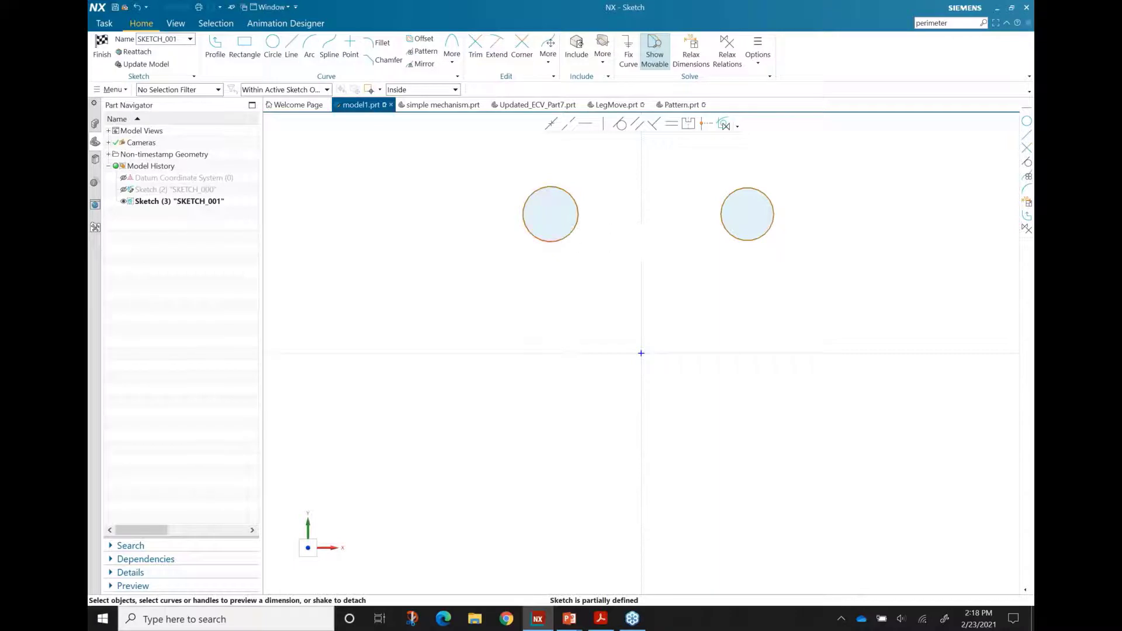
key(ctrl+z)
key(ctrl+z)
key(ctrl+z)
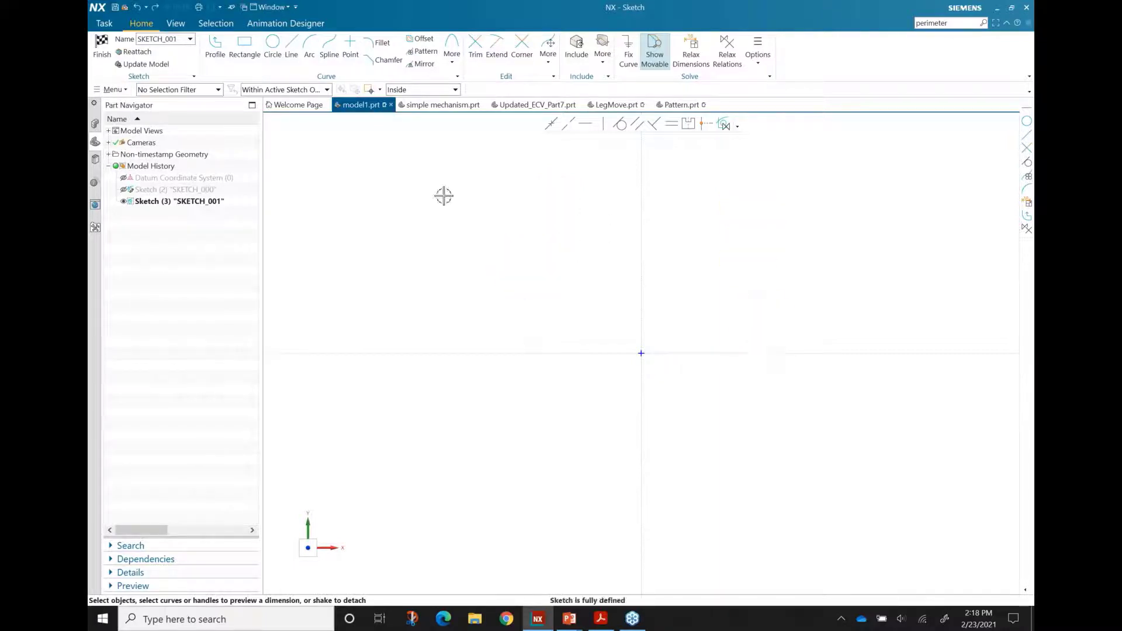
- Sketch a roughly square rectangle with its lower left corner on the sketch origin, extending up and right
click(249, 55)
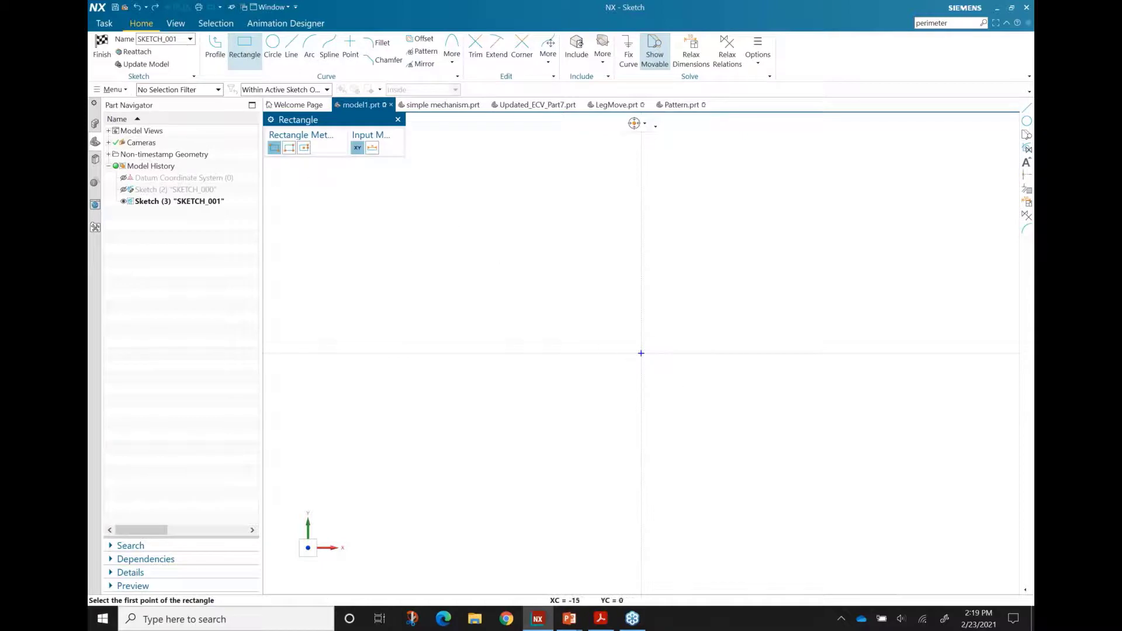
click(641, 354)
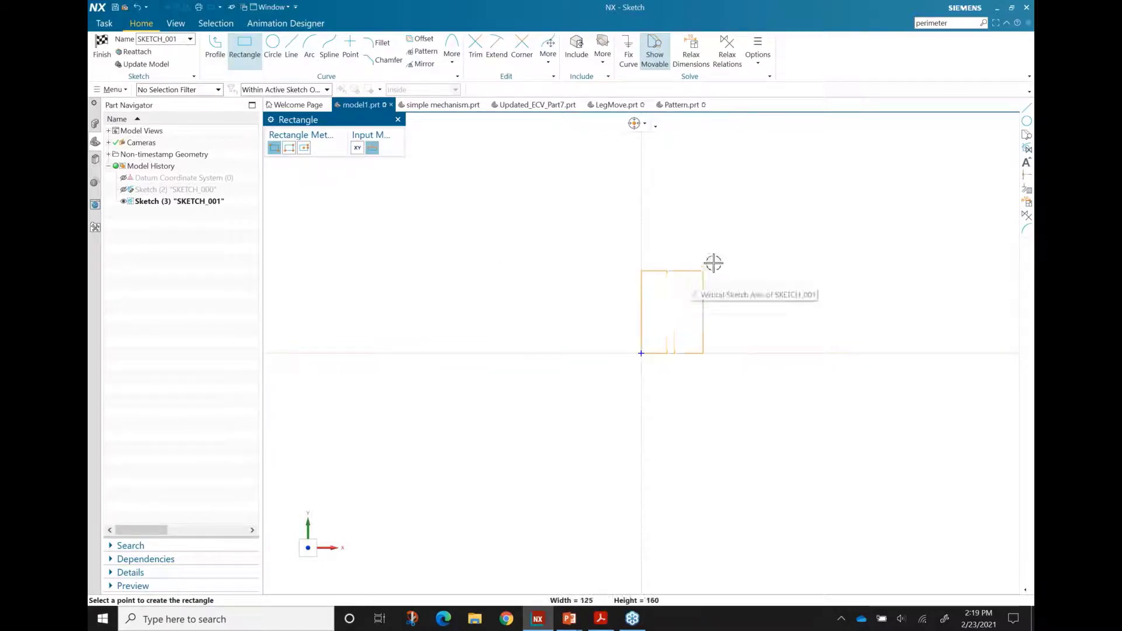
click(750, 243)
key(Escape)
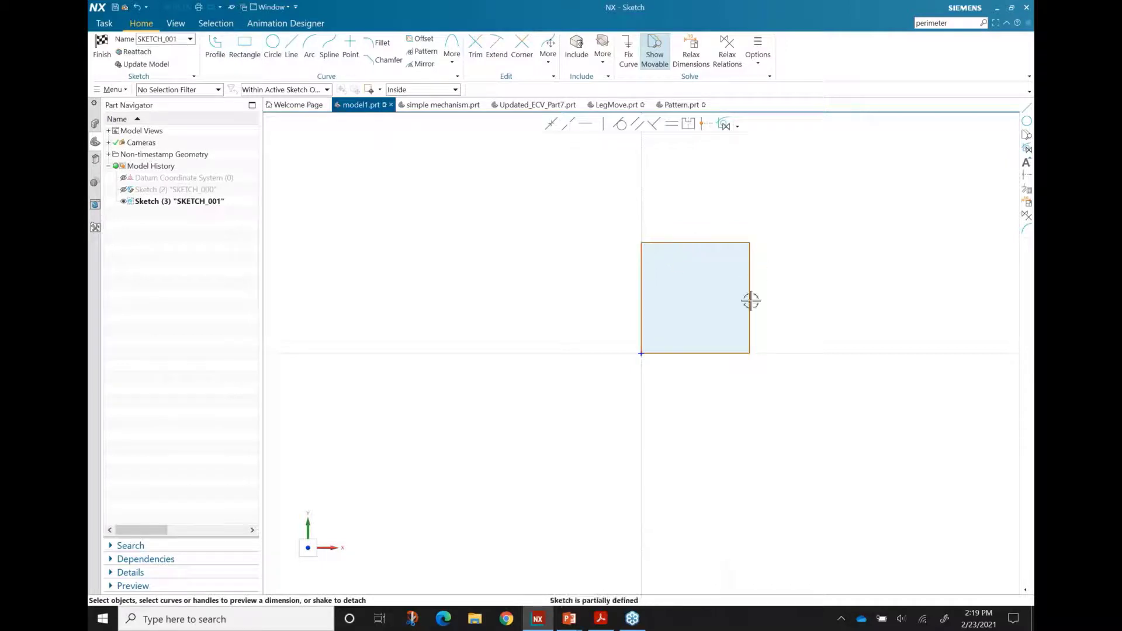
- Stretch the rectangle's right edge outward, and move it back until the rectangle is roughly square
drag(751, 300, 806, 296)
mouse_move(765, 243)
mouse_down()
mouse_move(764, 200)
mouse_move(754, 200)
mouse_move(749, 240)
mouse_move(766, 243)
mouse_up()
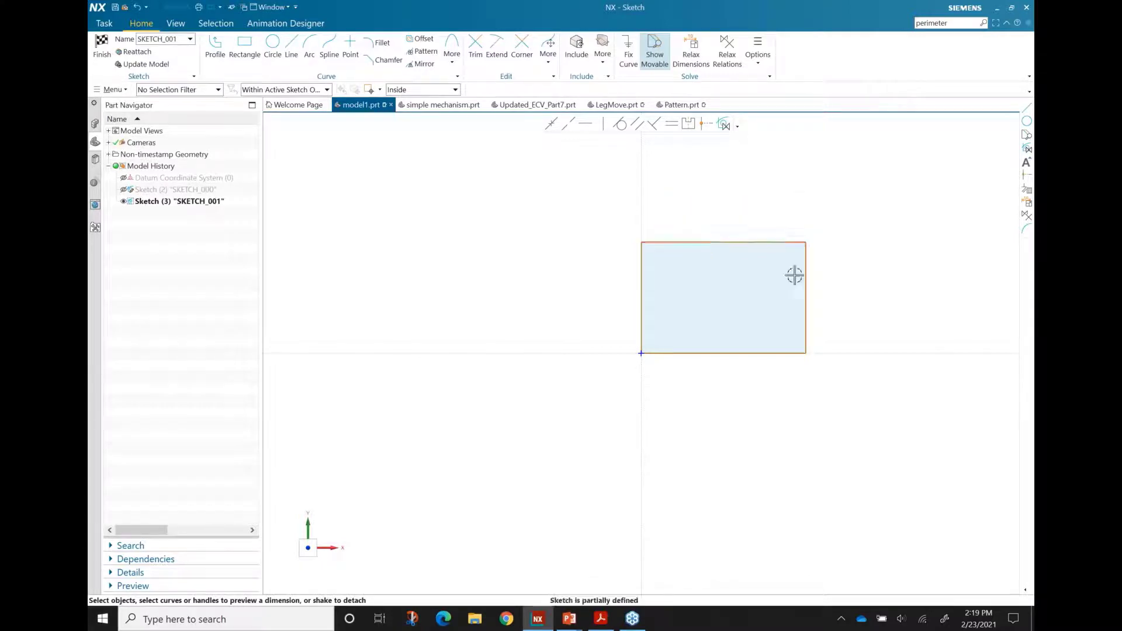
drag(802, 282, 746, 285)
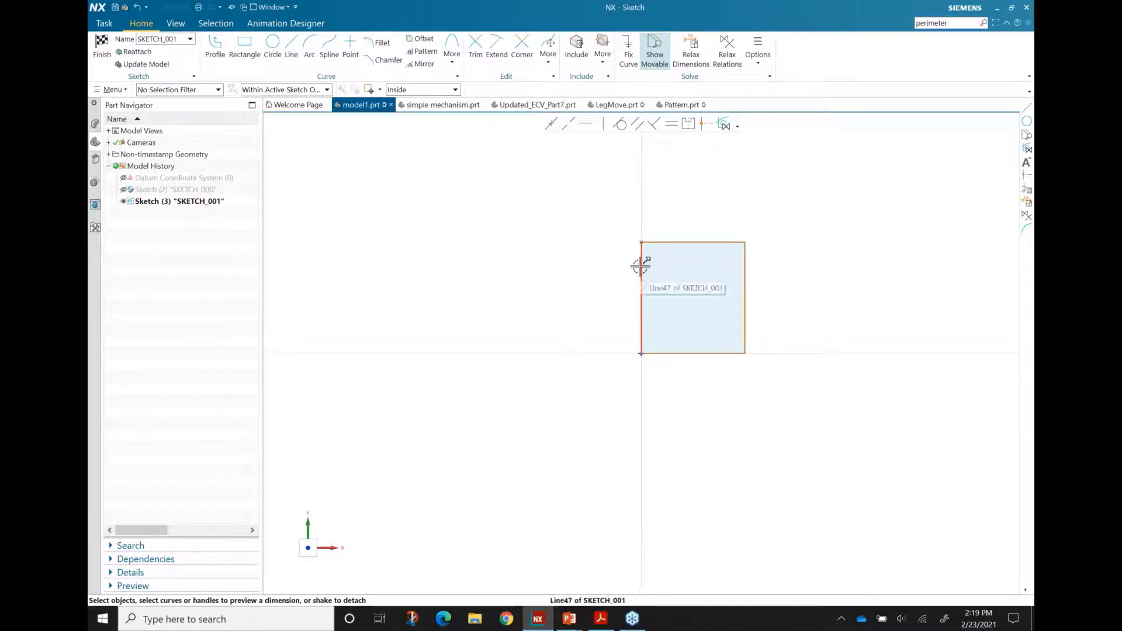
- Dimension the rectangle's left vertical edge and set its length to 220
click(641, 292)
click(610, 301)
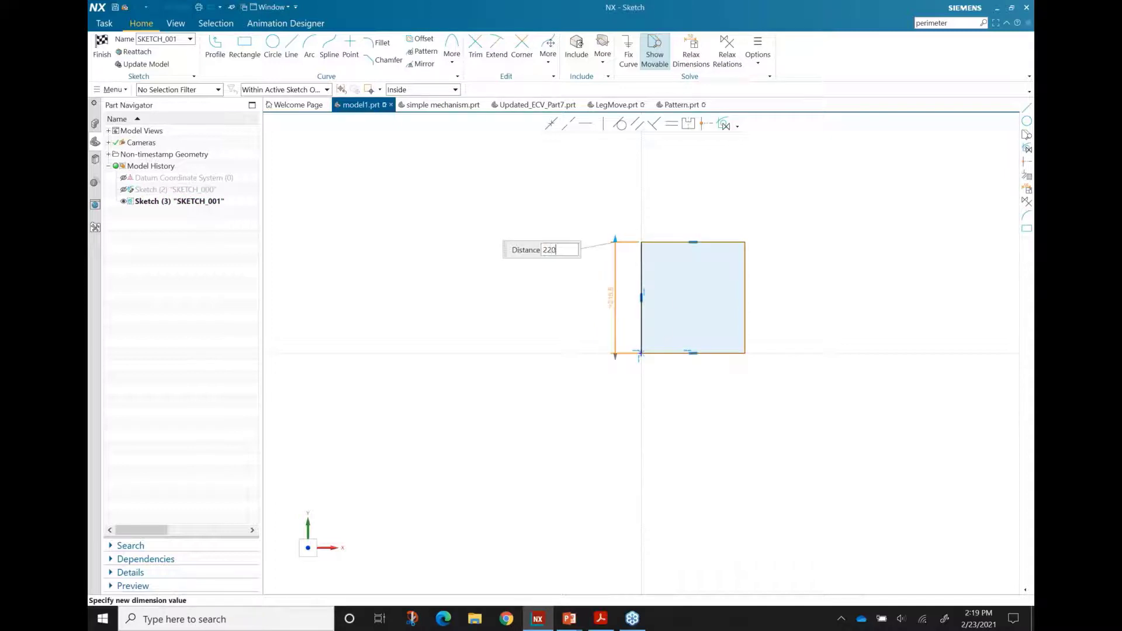
key(Return)
key(Return)
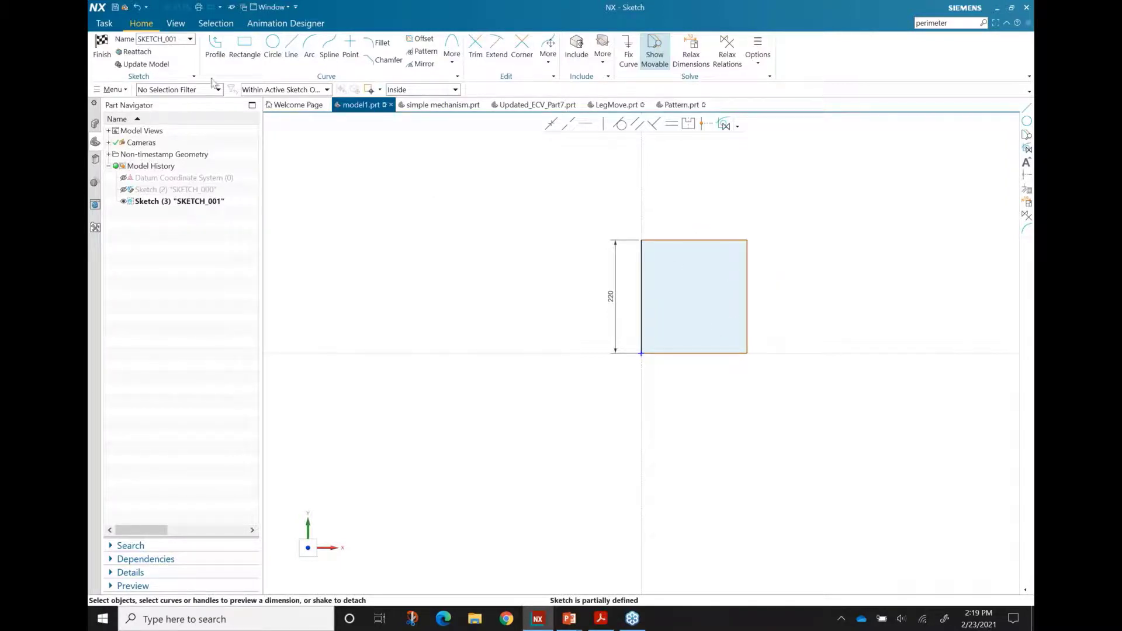
- Set the part's color for movable sketch curves to Emerald in the sketch preferences
click(105, 26)
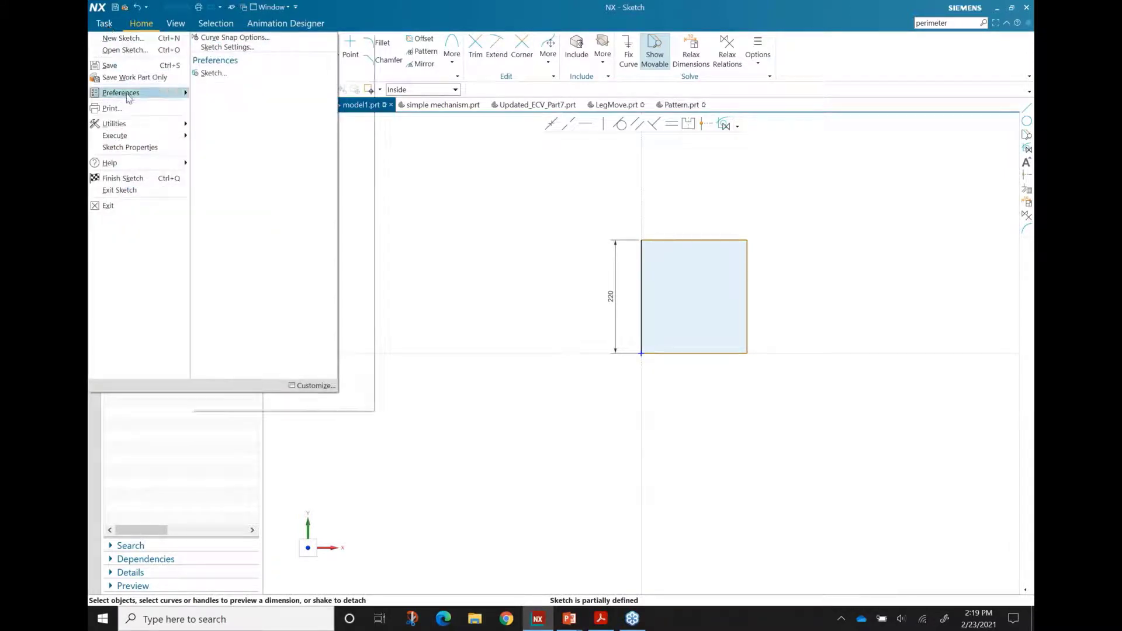
mouse_move(120, 92)
click(227, 56)
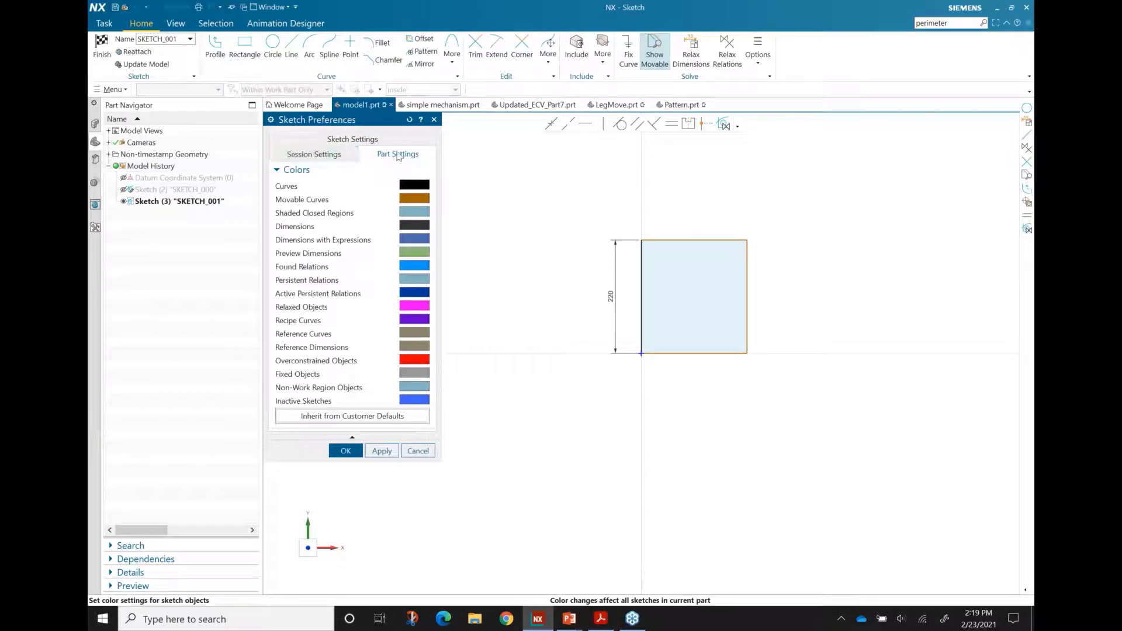
click(416, 200)
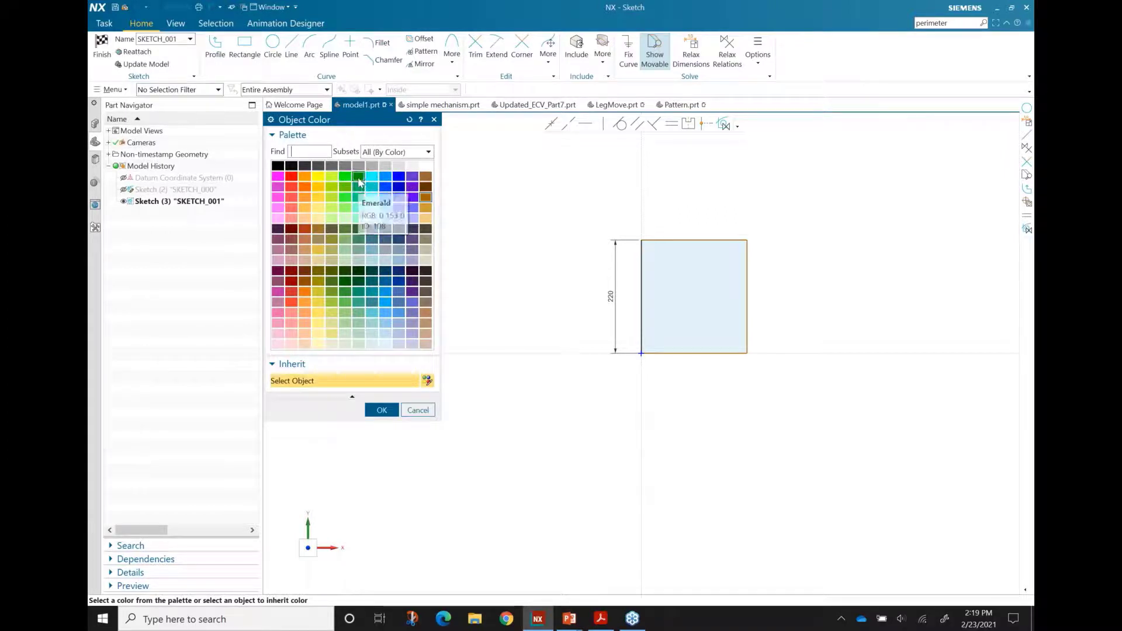
click(358, 178)
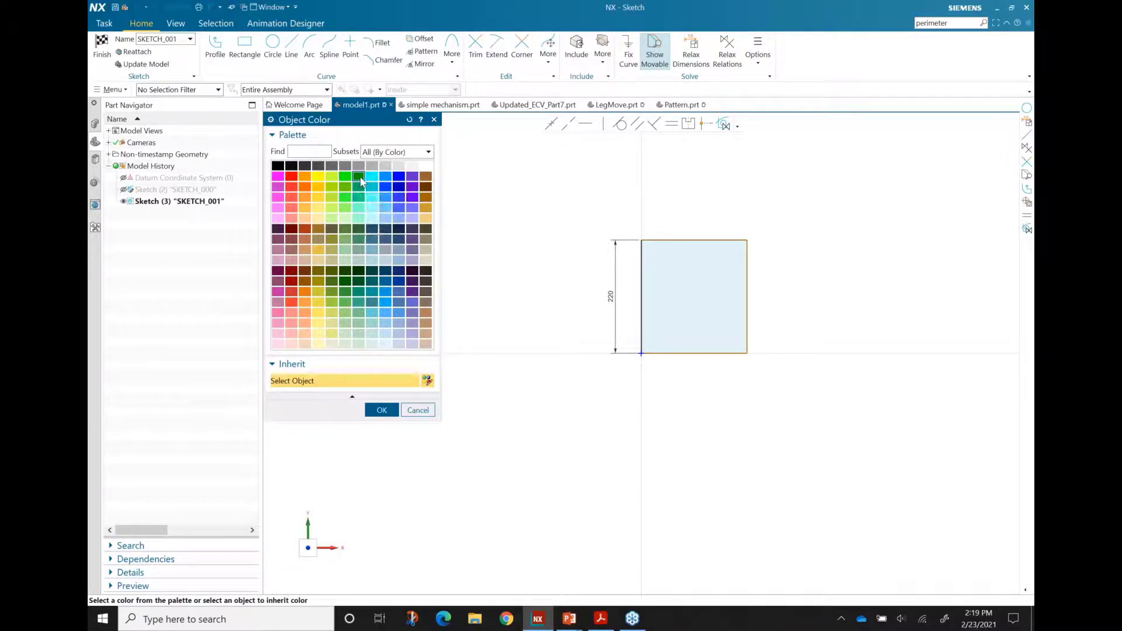
click(383, 409)
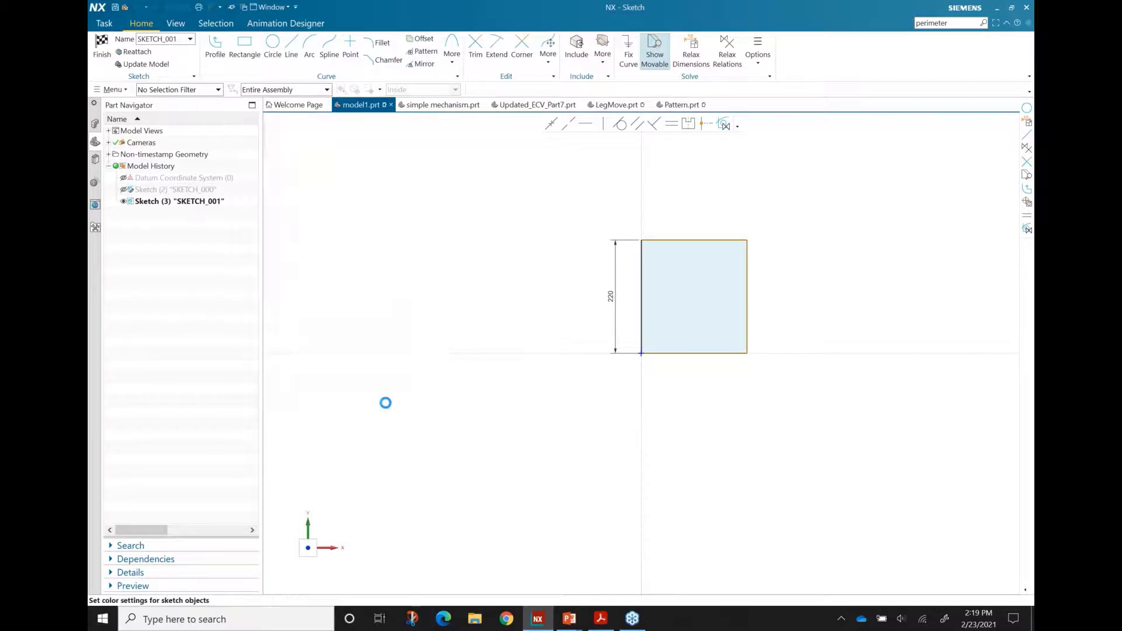
click(346, 451)
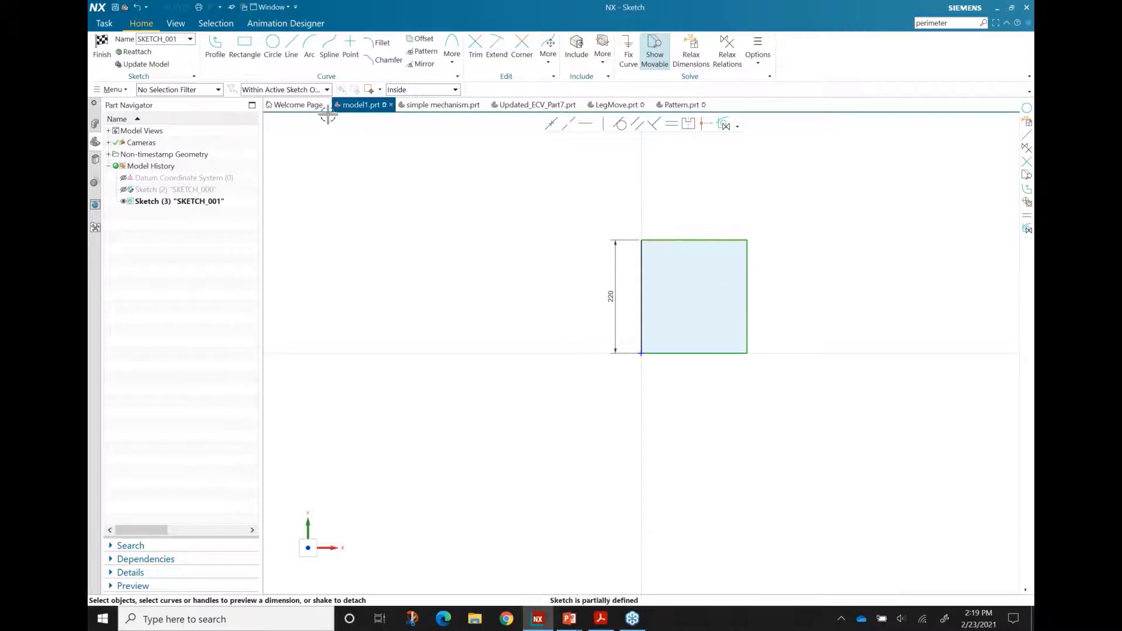
- Dimension the rectangle's top edge at its drawn length and fillet the lower right corner with a radius of about 68.6
click(708, 233)
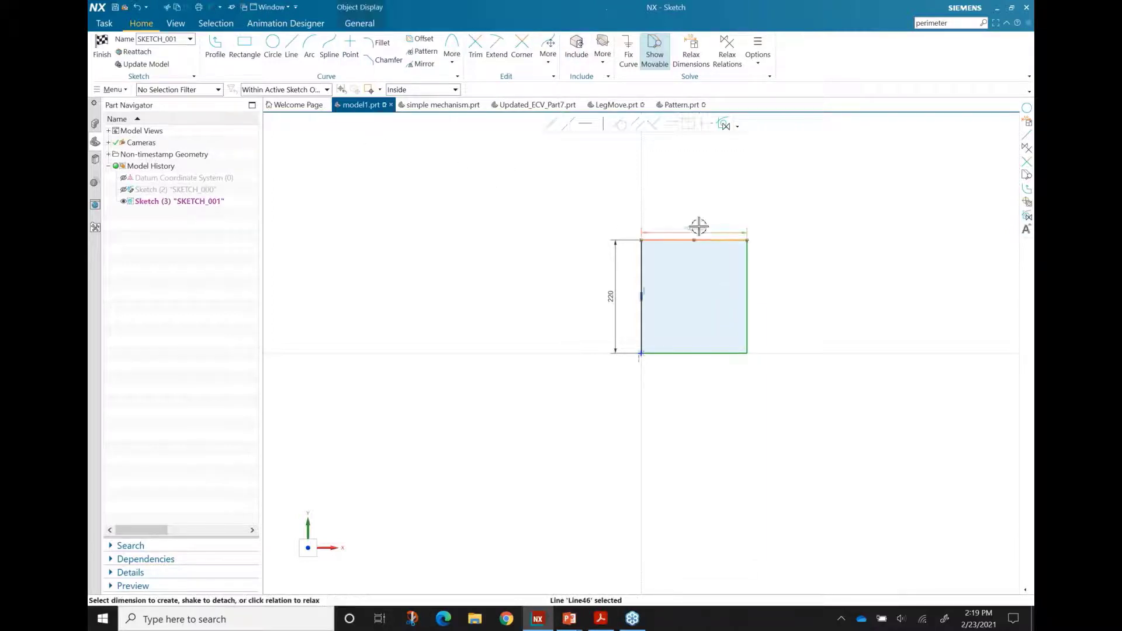
key(Return)
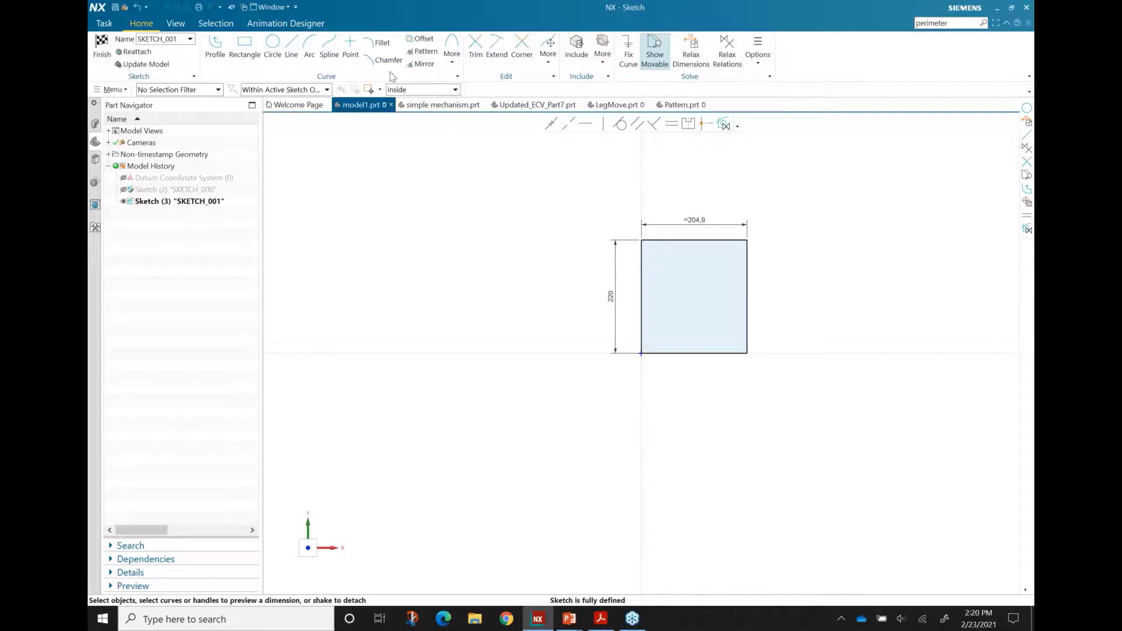
click(378, 43)
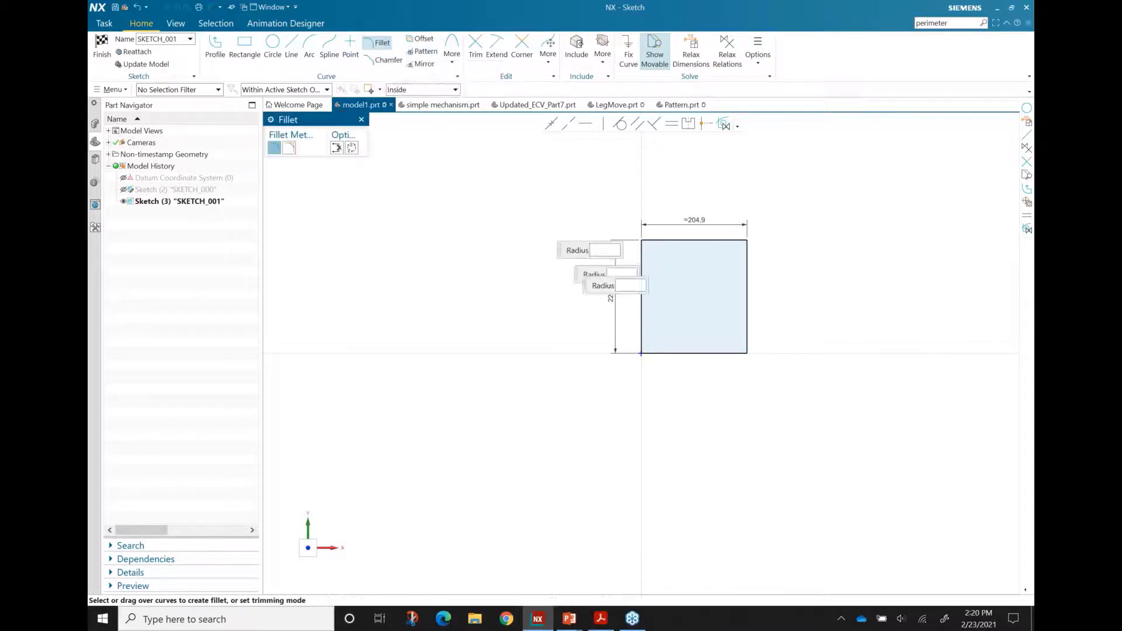
scroll(727, 365, up, 3)
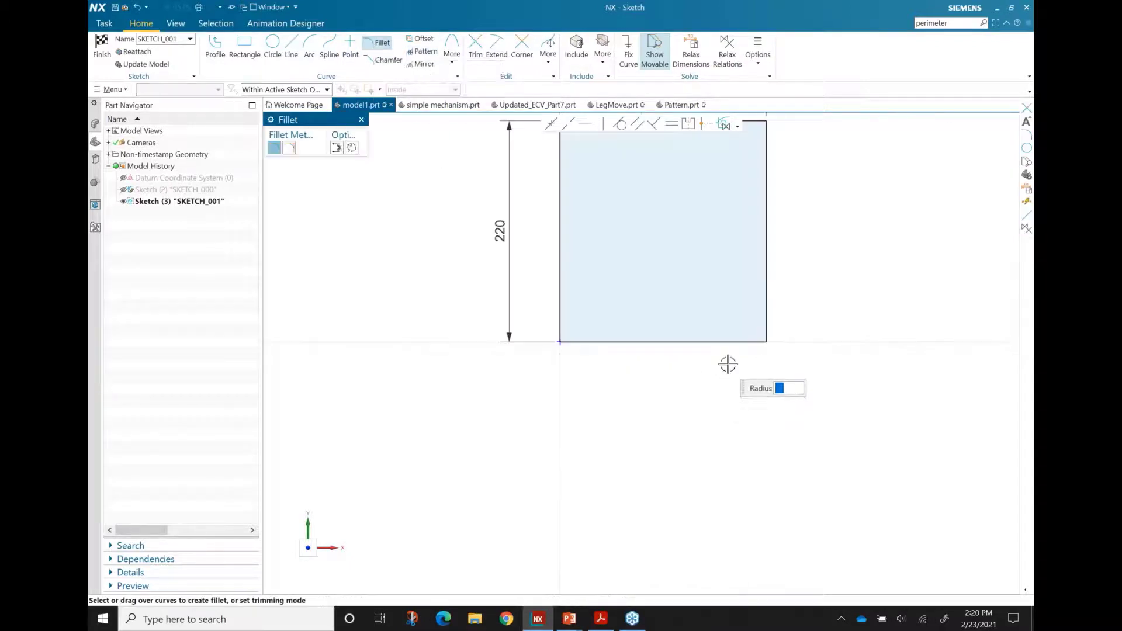
click(748, 323)
click(762, 306)
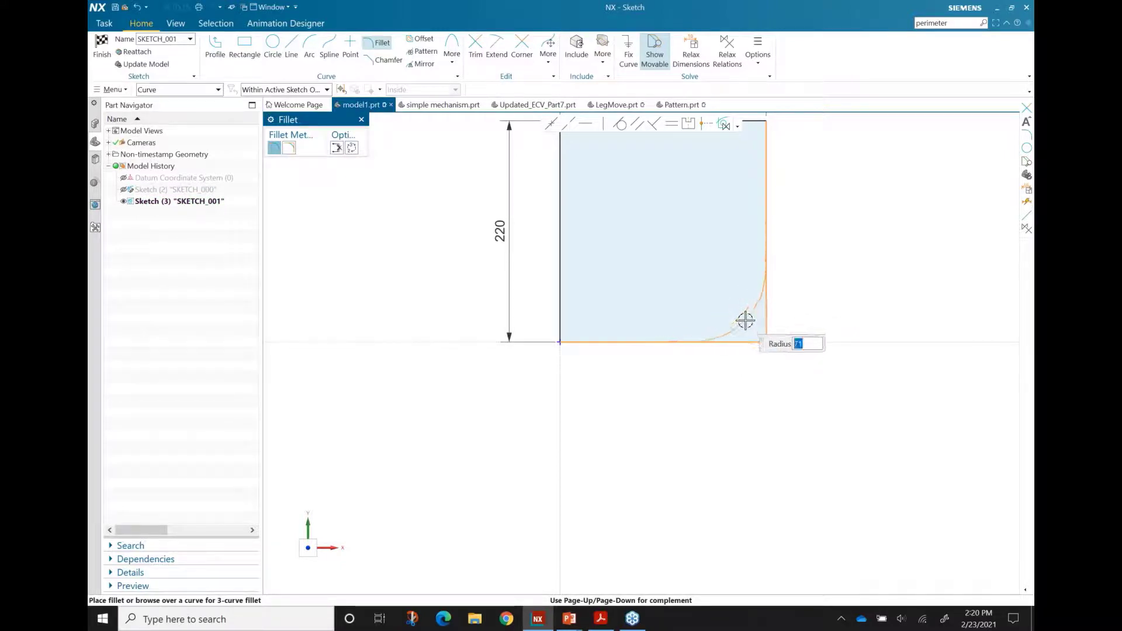
click(718, 299)
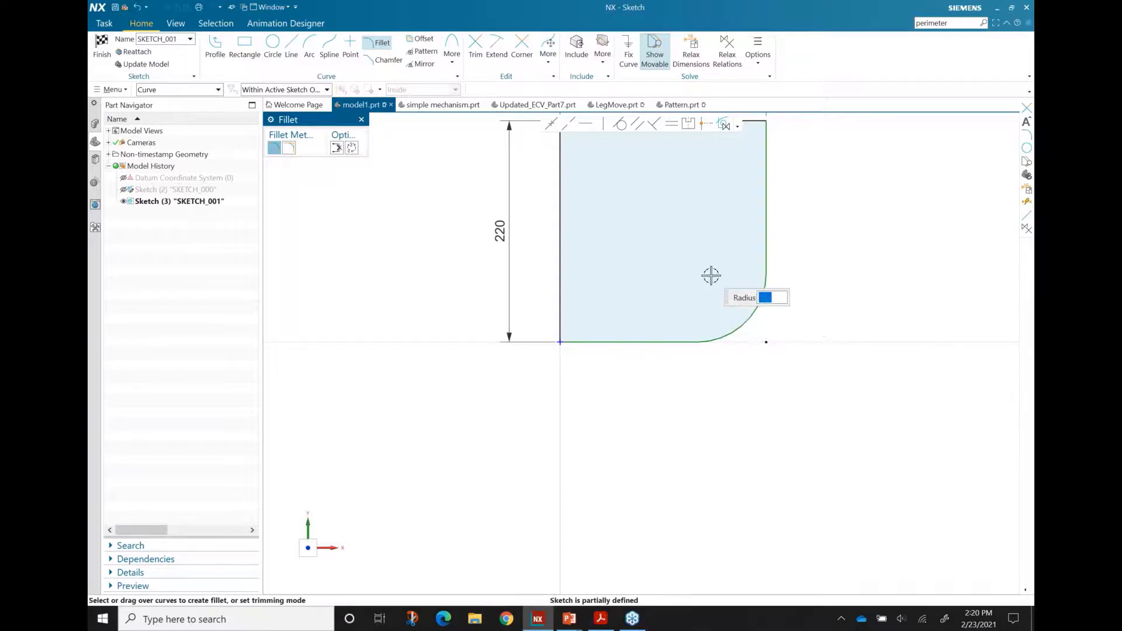
key(Escape)
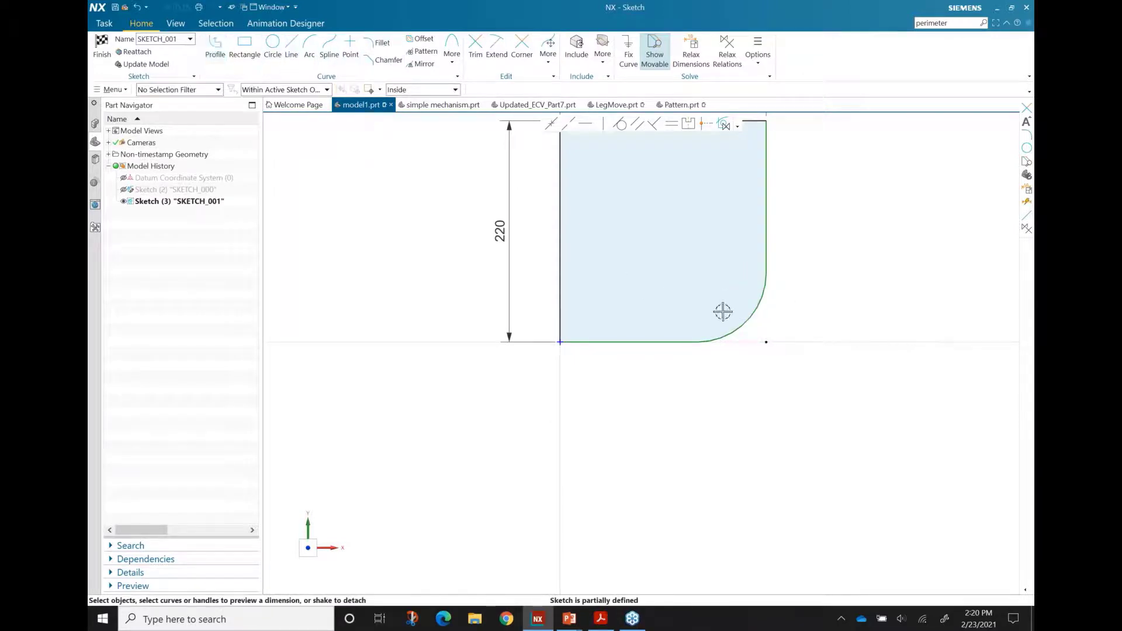
- Dimension the corner fillet arc and set its radius to 70
click(744, 321)
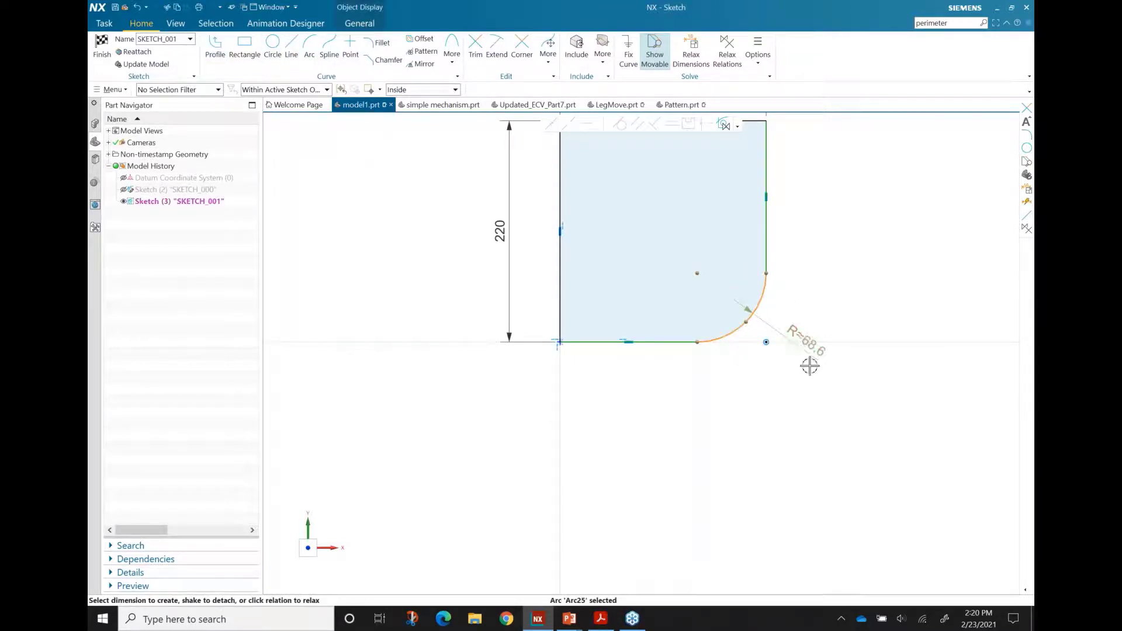
click(800, 386)
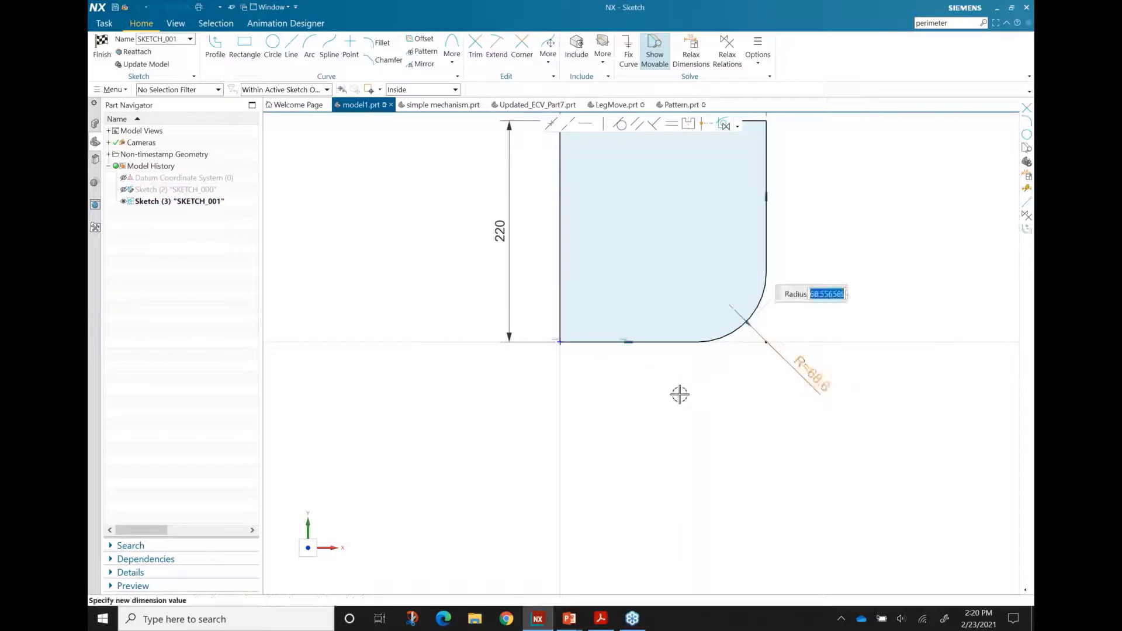
text(70)
key(Return)
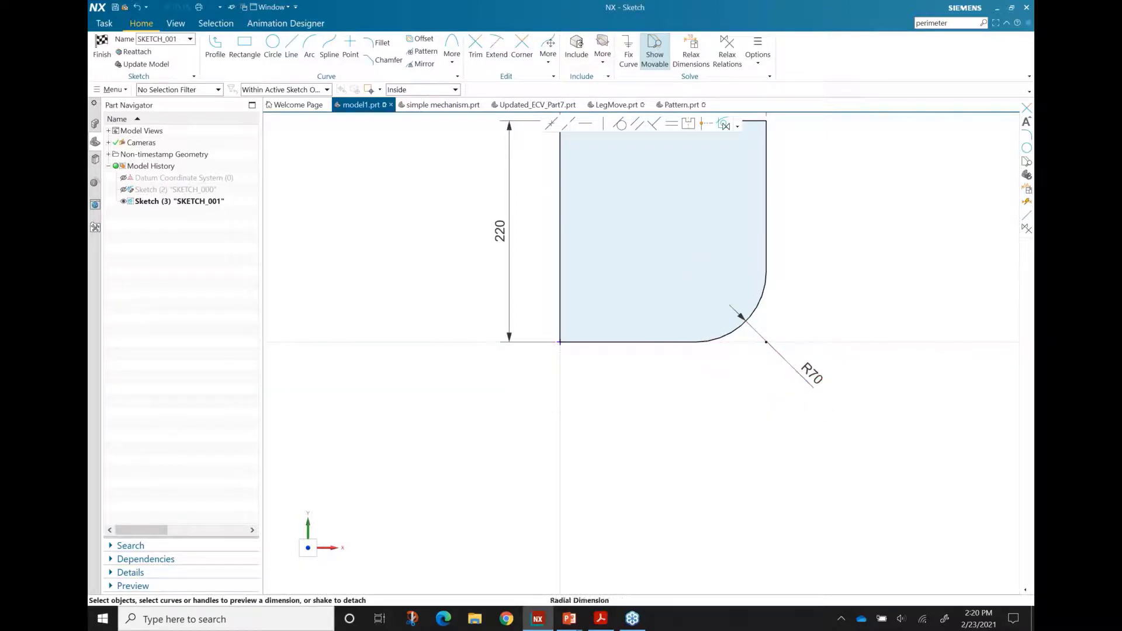
- Convert the fillet's radius dimension to a diameter and place its text outside the rounded corner
click(806, 376)
right_click(806, 377)
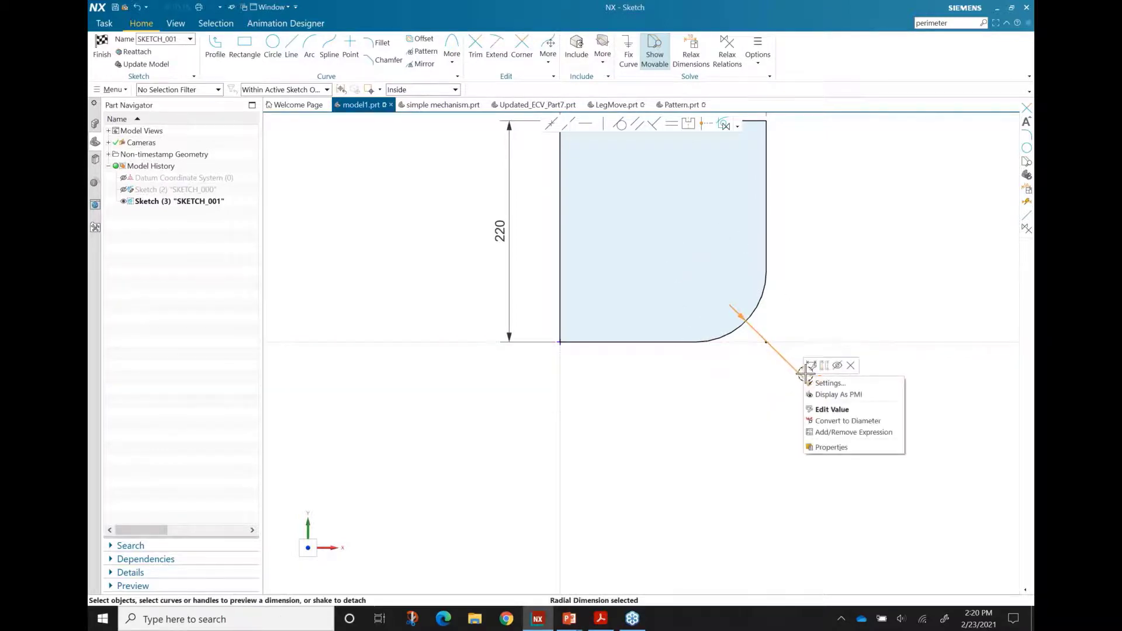
click(824, 421)
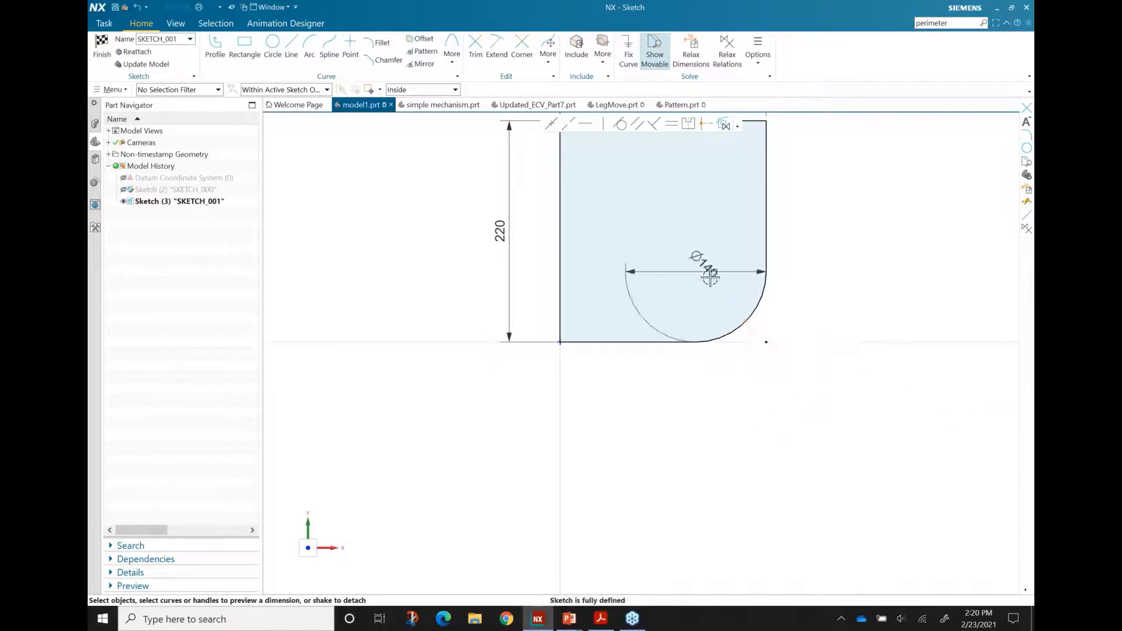
mouse_move(710, 276)
mouse_down()
mouse_move(719, 318)
mouse_move(797, 322)
mouse_move(819, 311)
mouse_move(810, 389)
mouse_up()
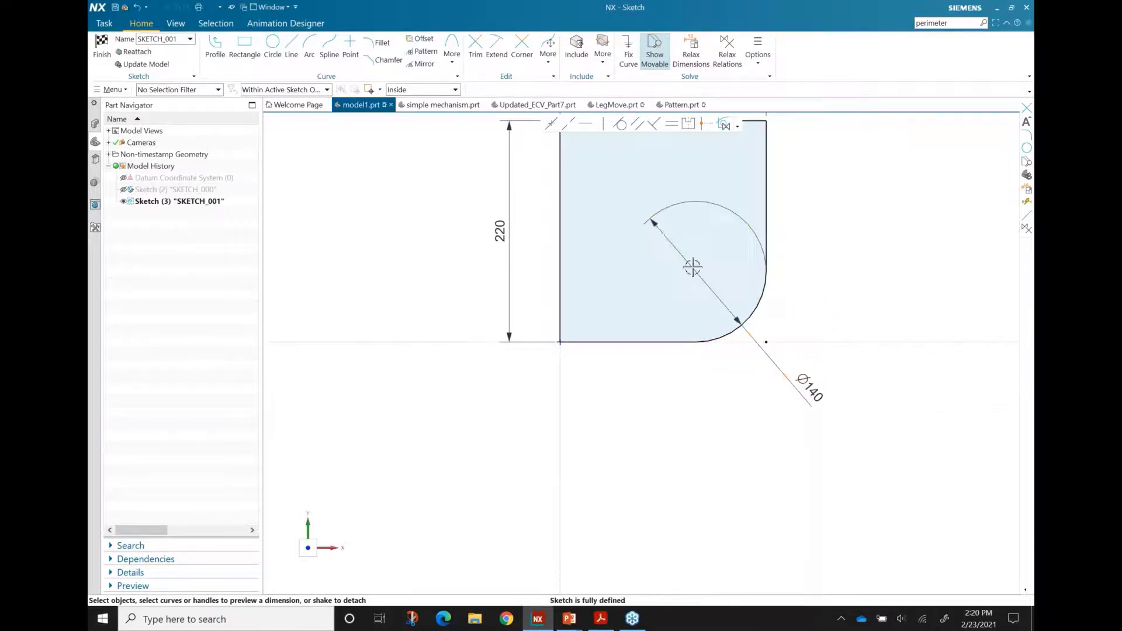
- Switch the fillet's dimension back to a radius and again to a diameter
right_click(807, 387)
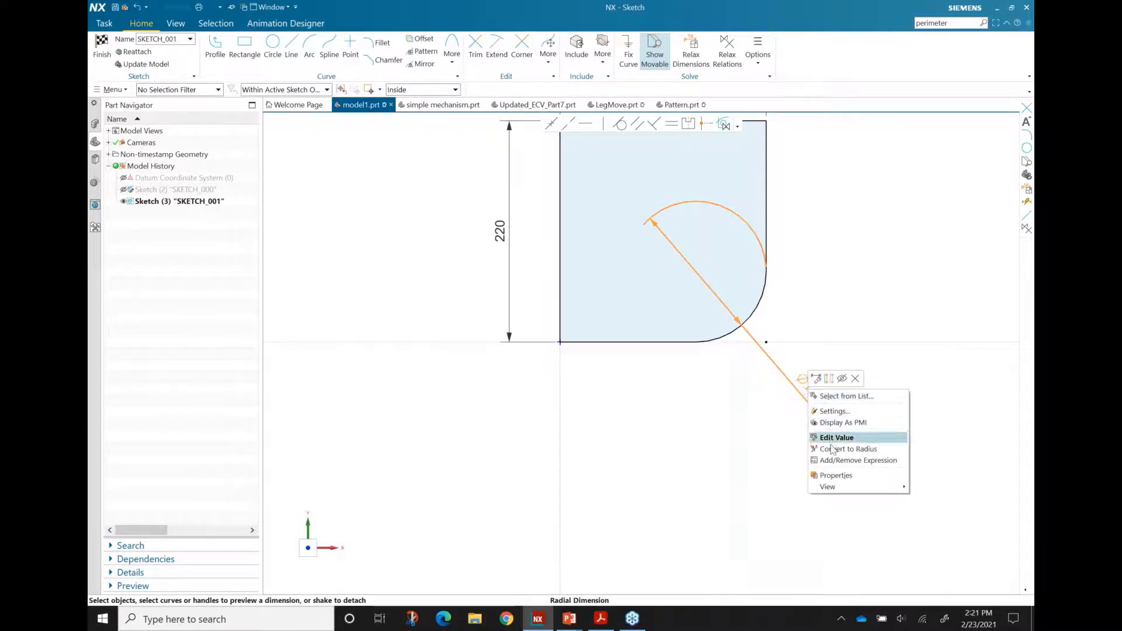
click(847, 449)
right_click(812, 390)
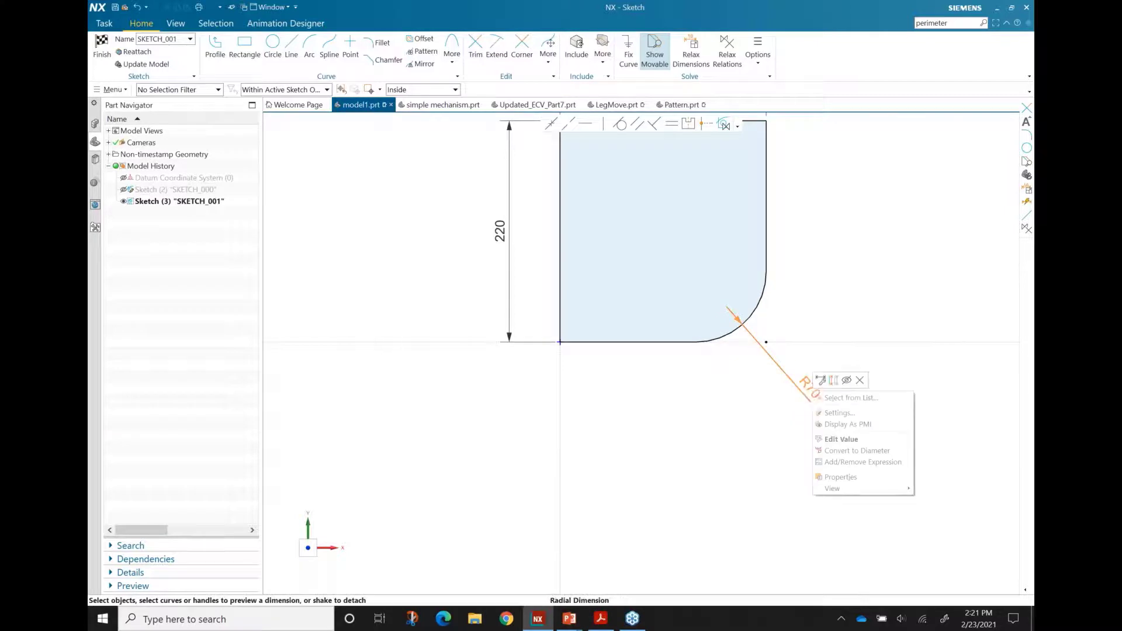
click(846, 450)
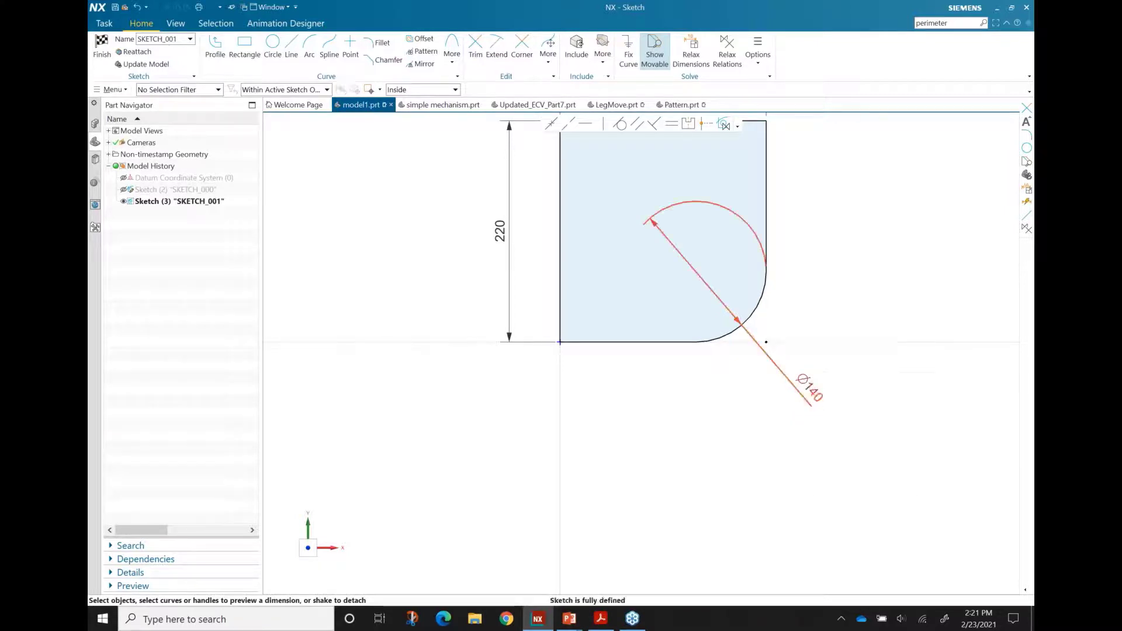
- Finish the sketch and switch to the simple mechanism.prt part
scroll(754, 422, up, 2)
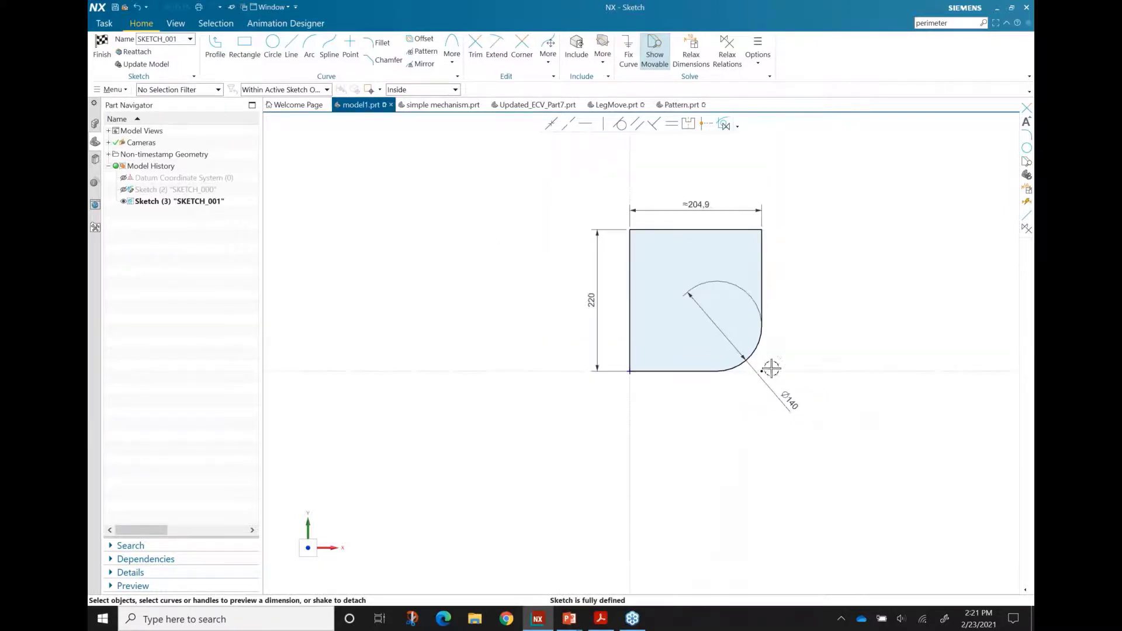
scroll(836, 196, down, 1)
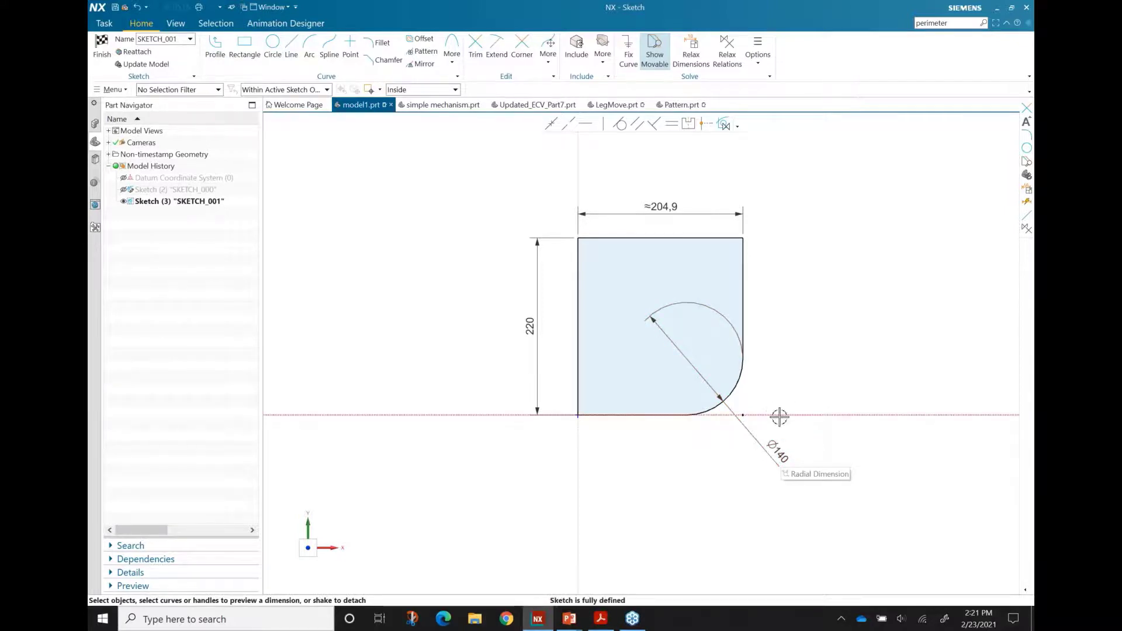
key(ctrl+q)
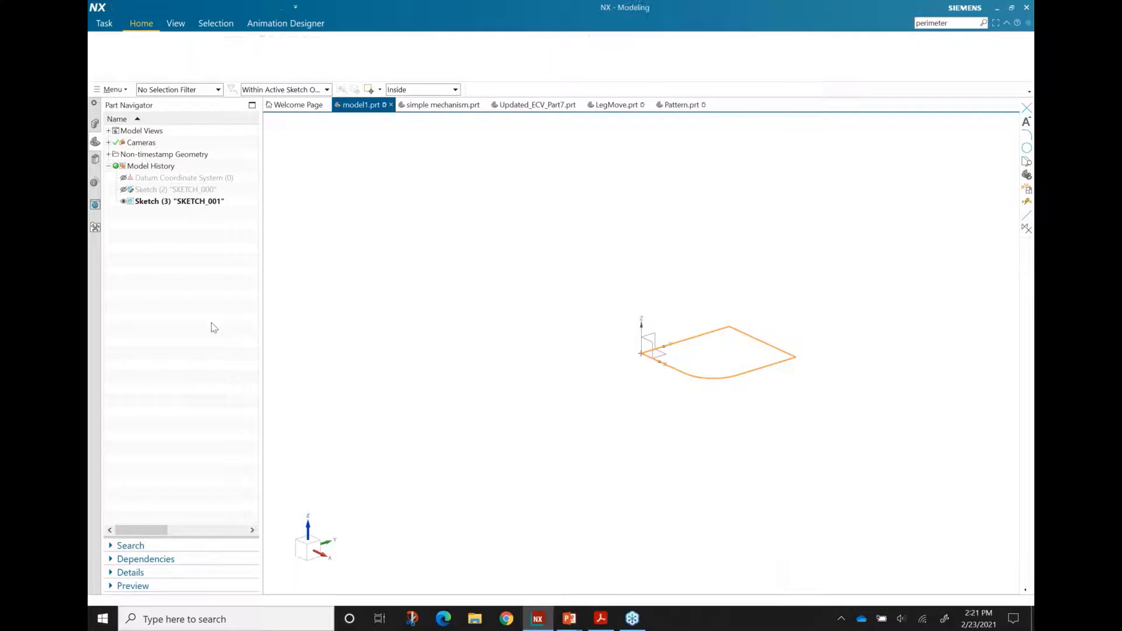
click(289, 357)
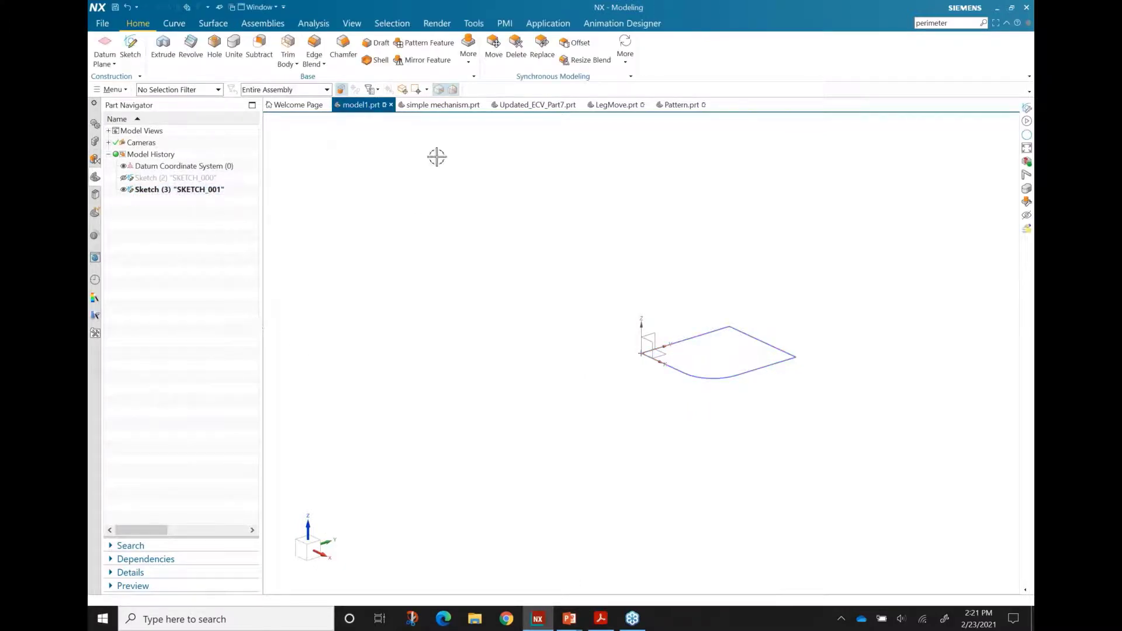
click(440, 106)
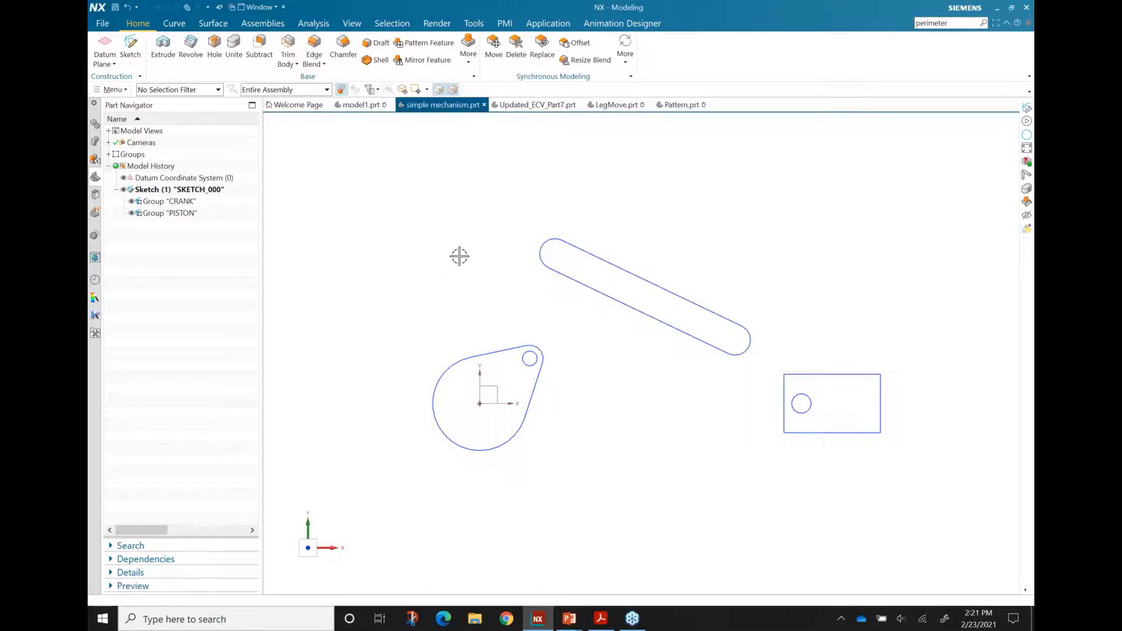
- Examine the groups inside SKETCH_000 by highlighting the CRANK group and the PISTON group in turn
click(117, 189)
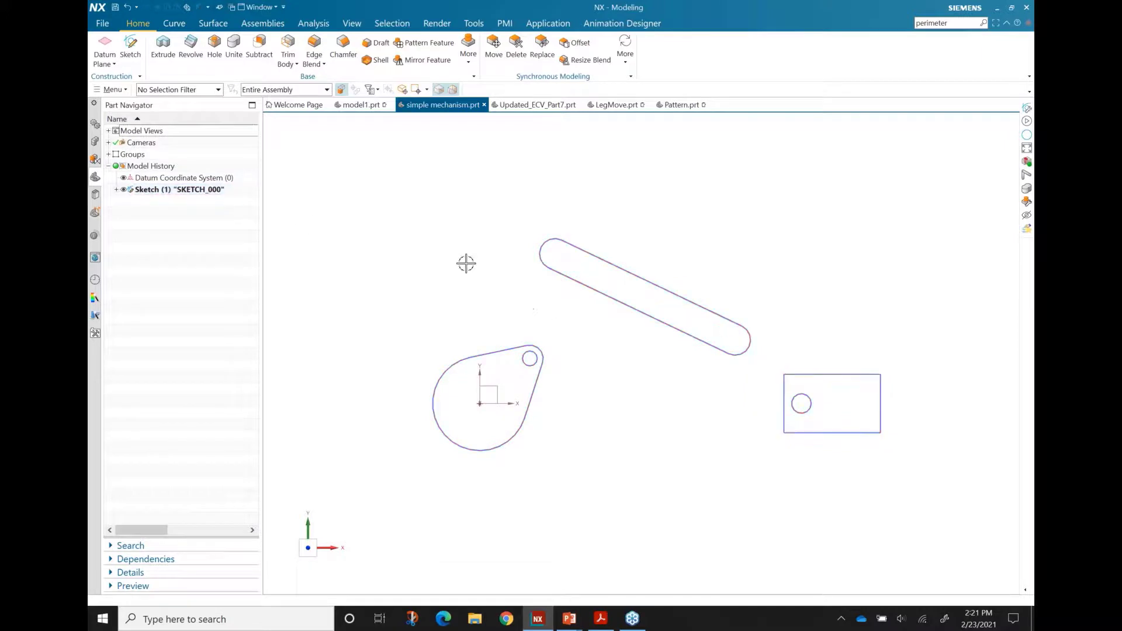
click(117, 190)
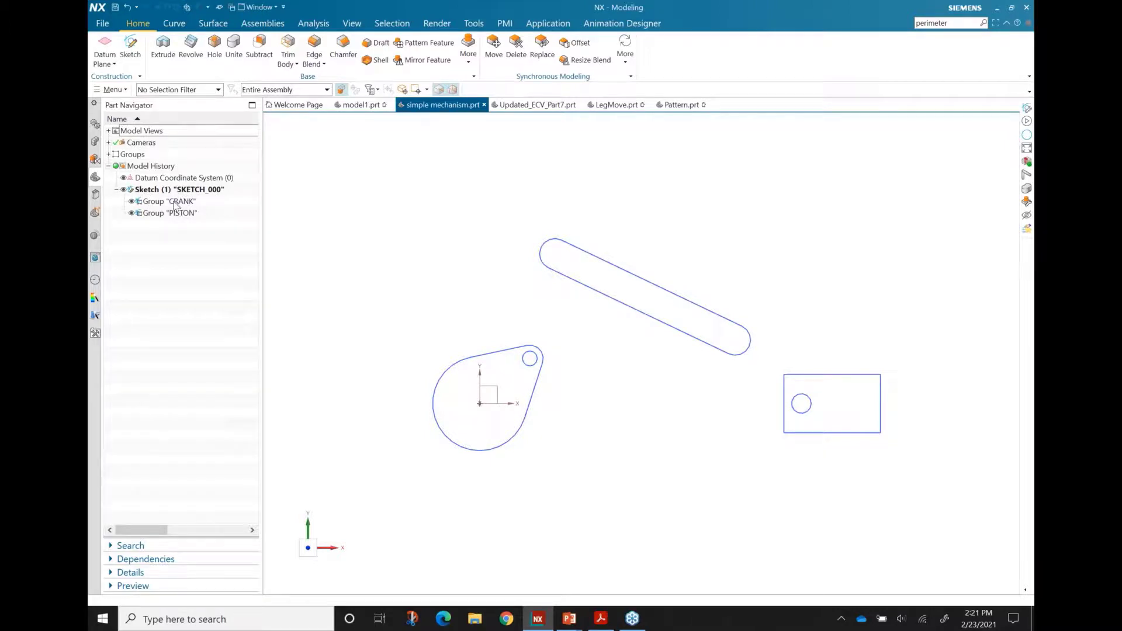
click(175, 203)
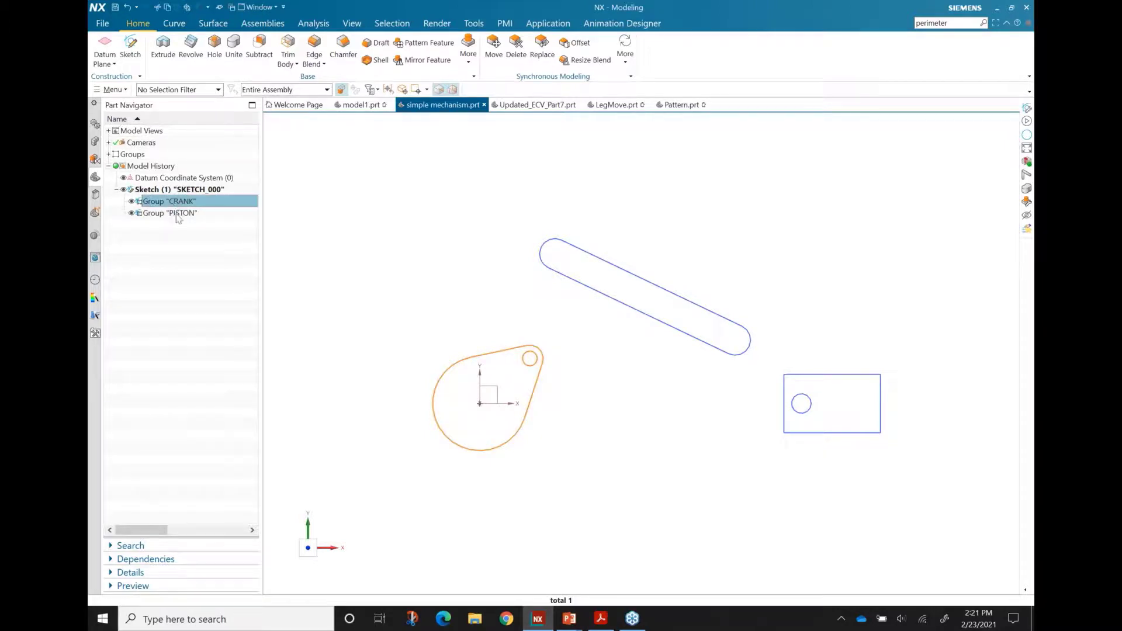
click(177, 214)
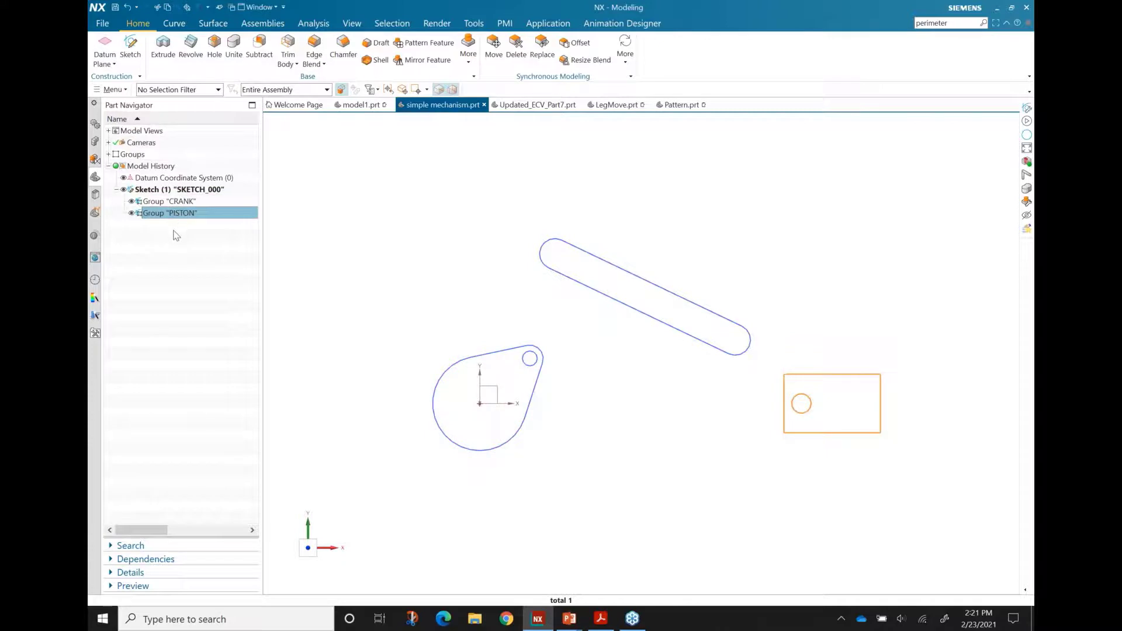
click(176, 235)
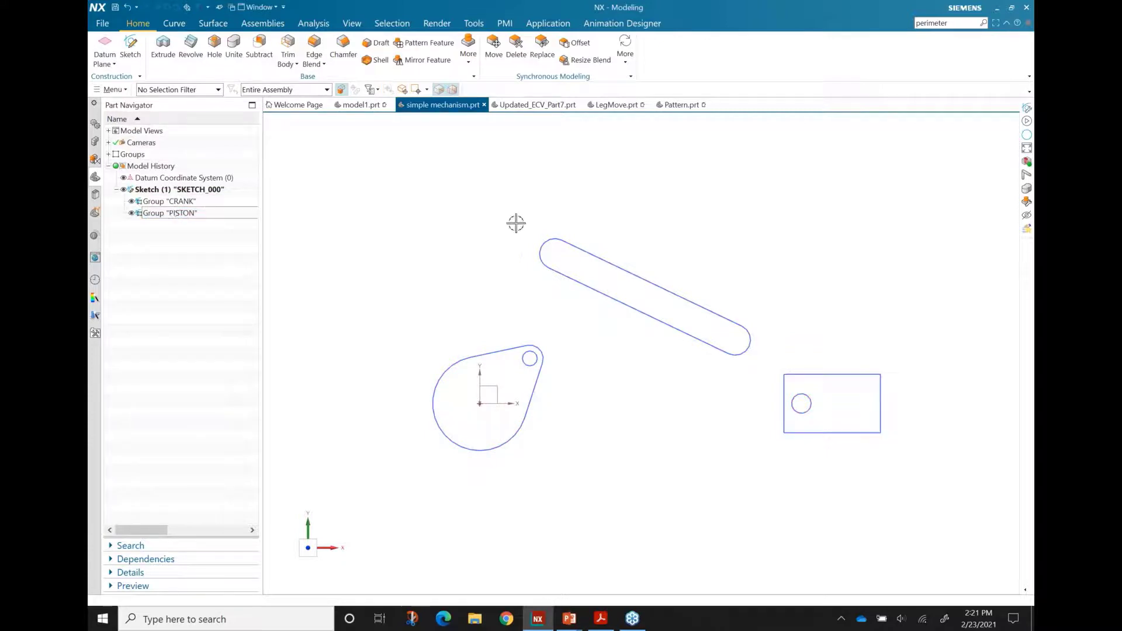
drag(519, 217, 763, 355)
right_click(691, 298)
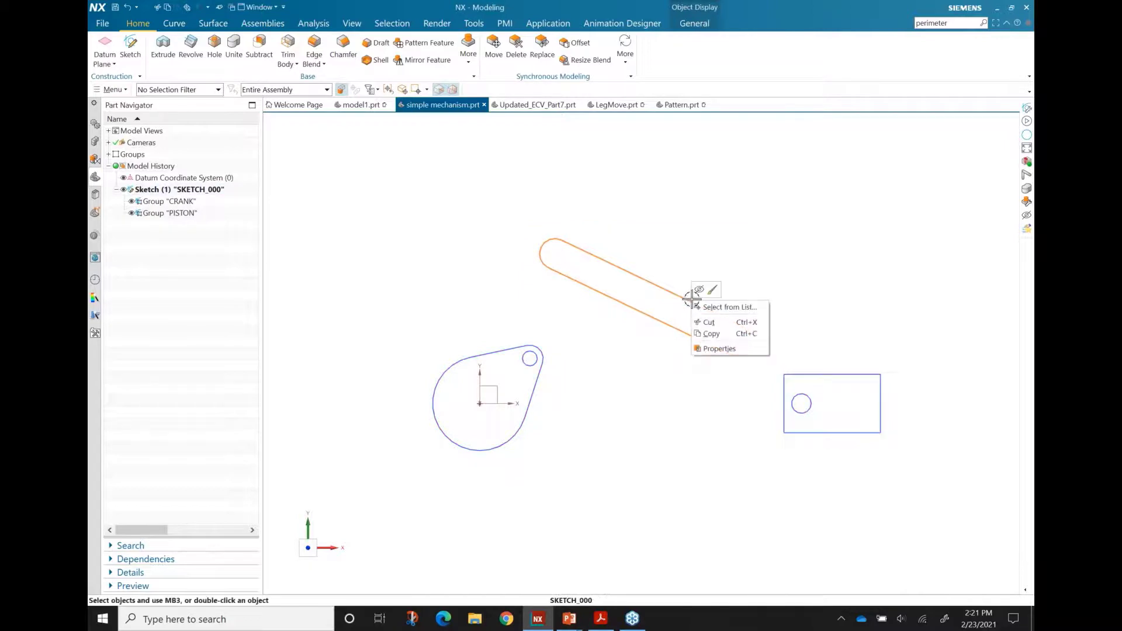
click(637, 269)
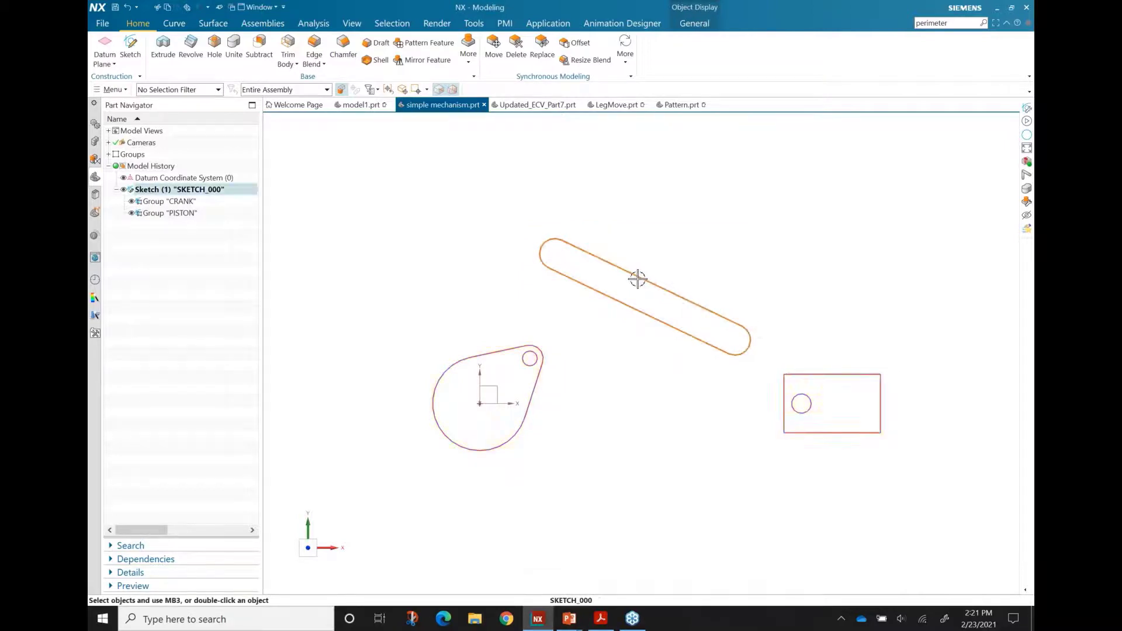
right_click(639, 276)
click(203, 285)
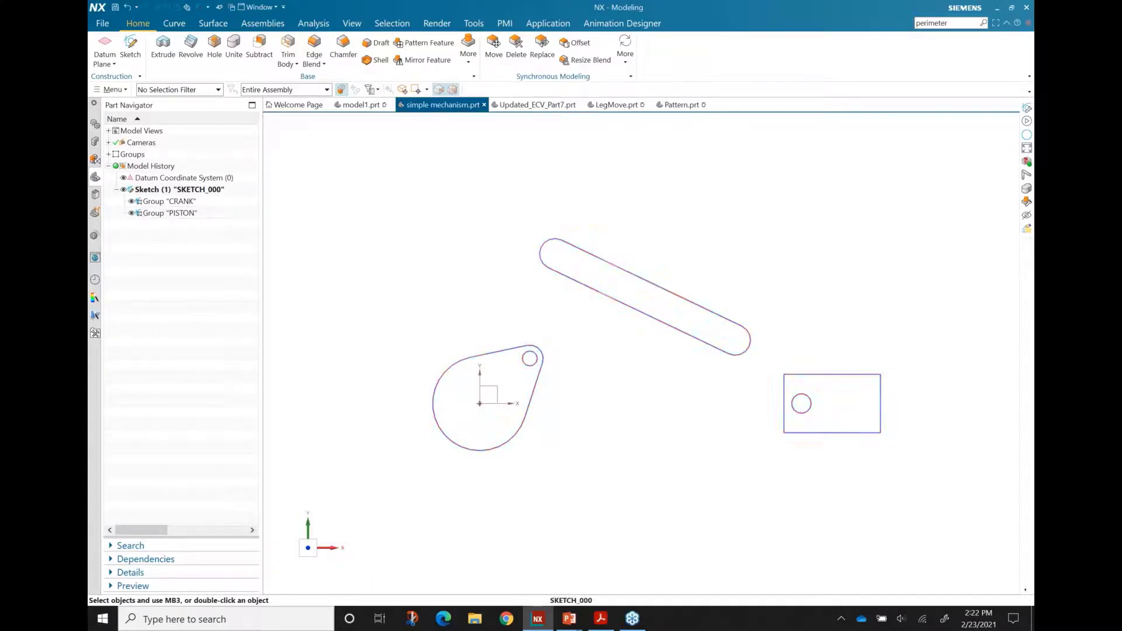
- Open SKETCH_000 for editing and group the slot-shaped link's four curves as a rigid, active sketch group named Link
double_click(606, 264)
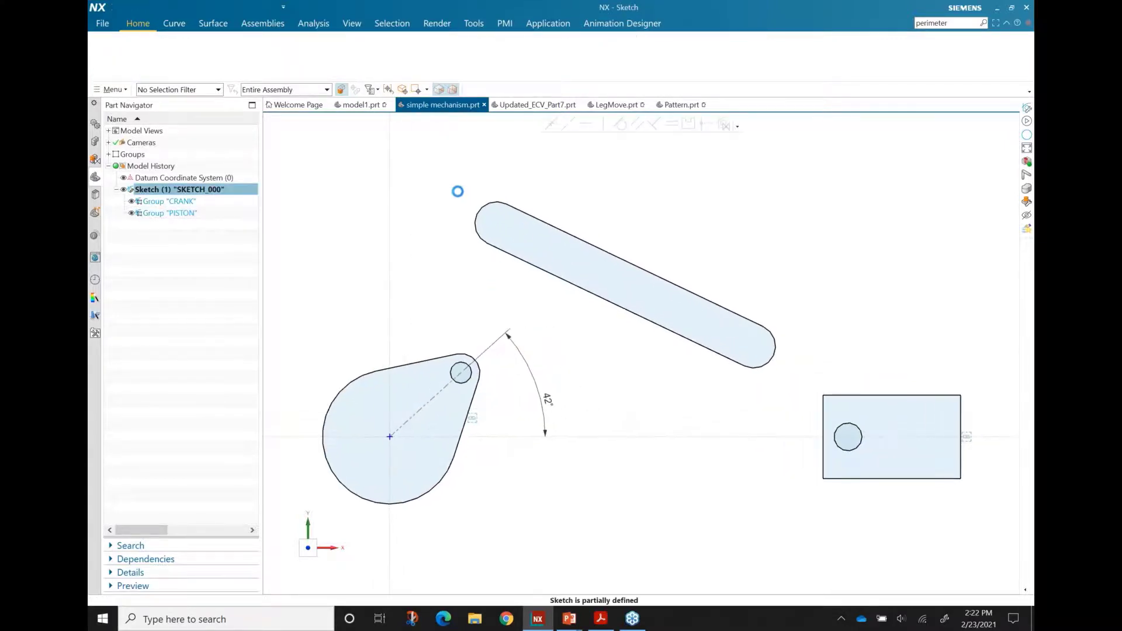
mouse_move(458, 186)
mouse_down()
mouse_move(785, 370)
mouse_move(769, 358)
mouse_up()
right_click(766, 327)
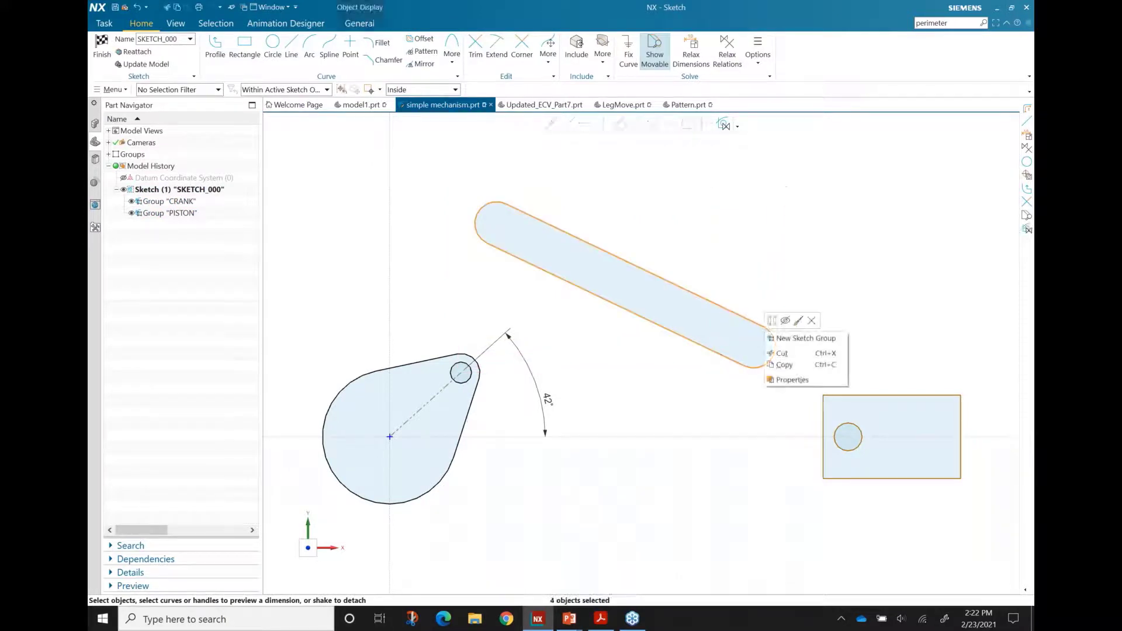
click(769, 339)
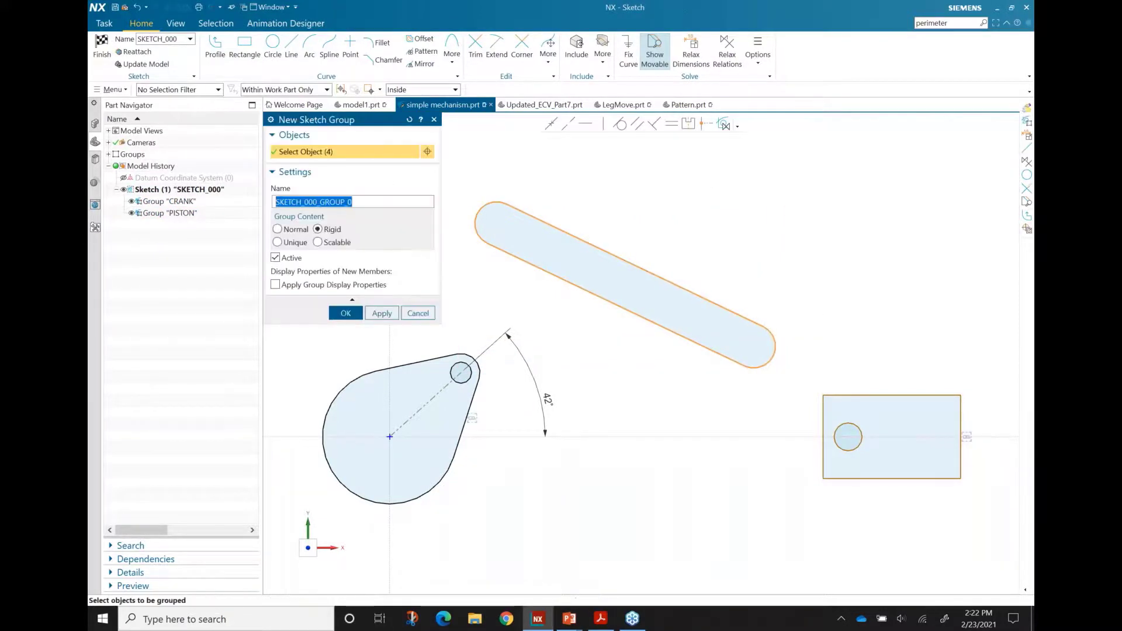
text(Link)
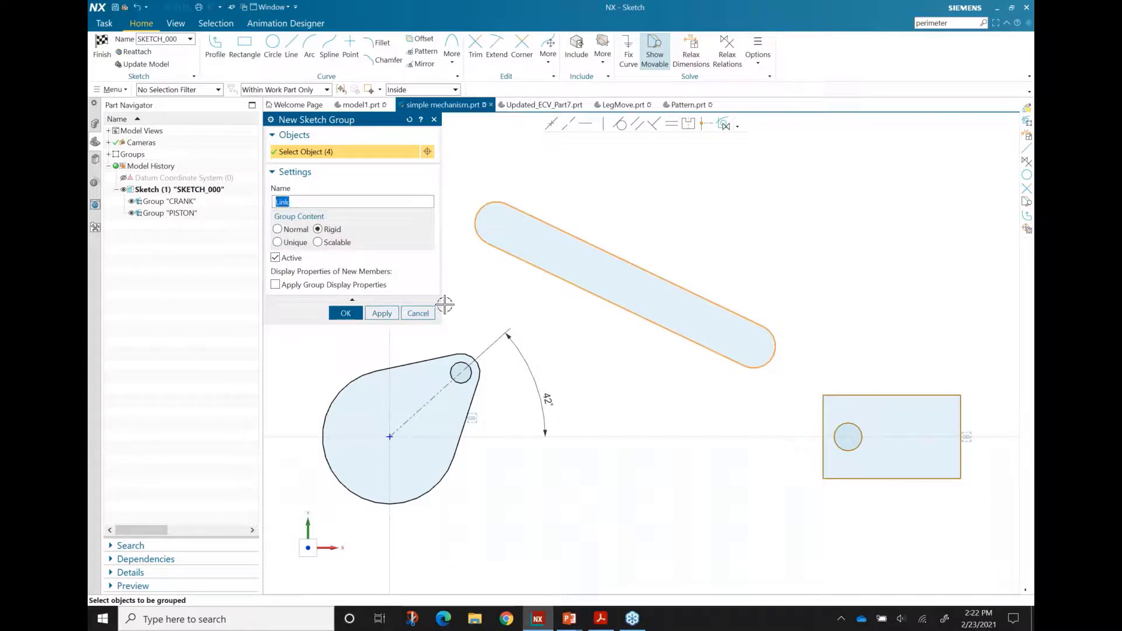
click(346, 313)
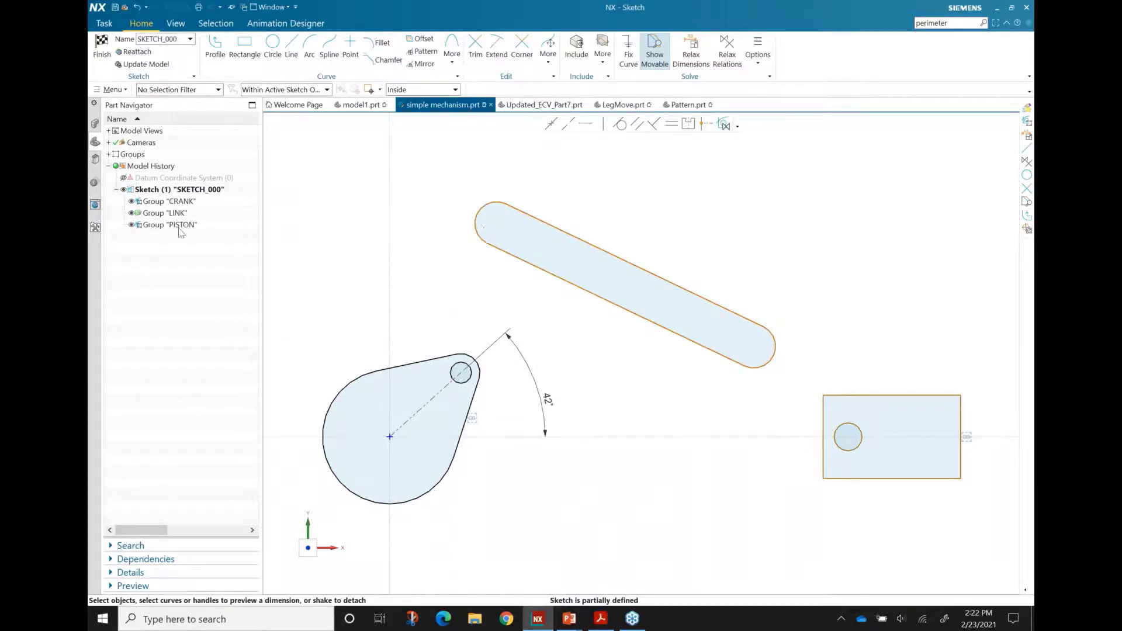
- Attach the link's arc centres to the crank's small hole and the piston's hole, and slide the piston closer to the crank
click(165, 213)
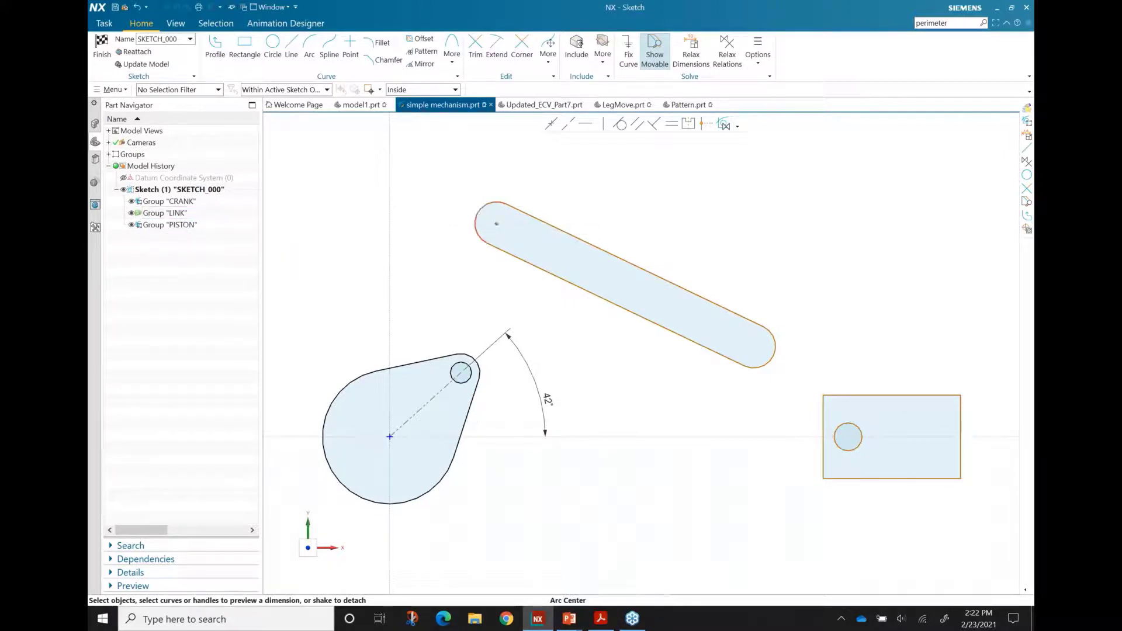
drag(497, 224, 460, 372)
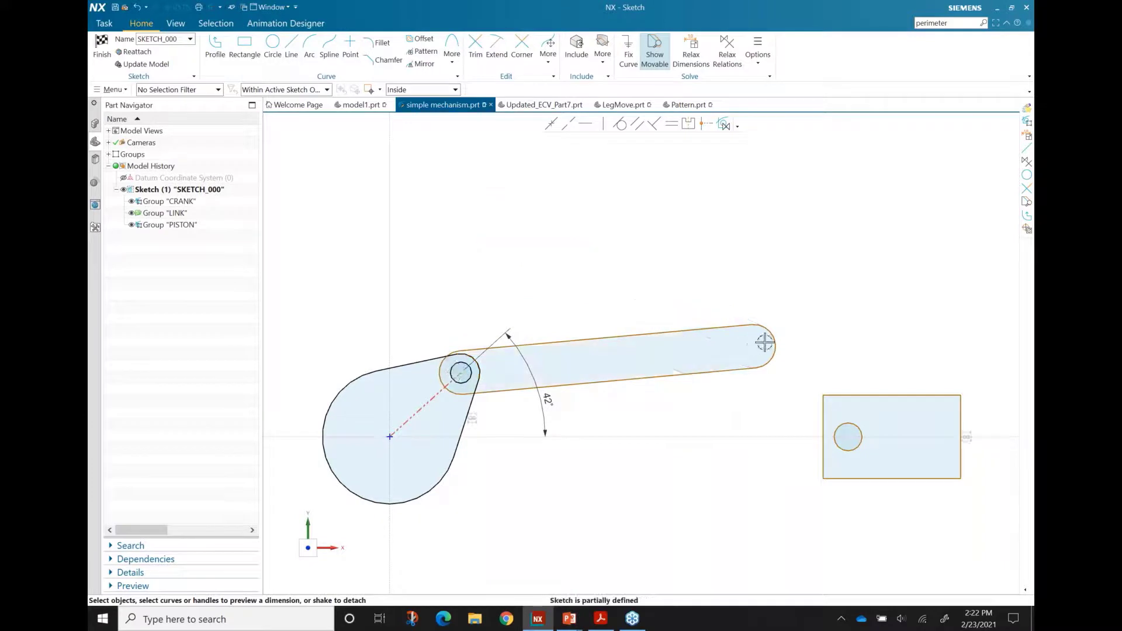
drag(757, 353, 848, 437)
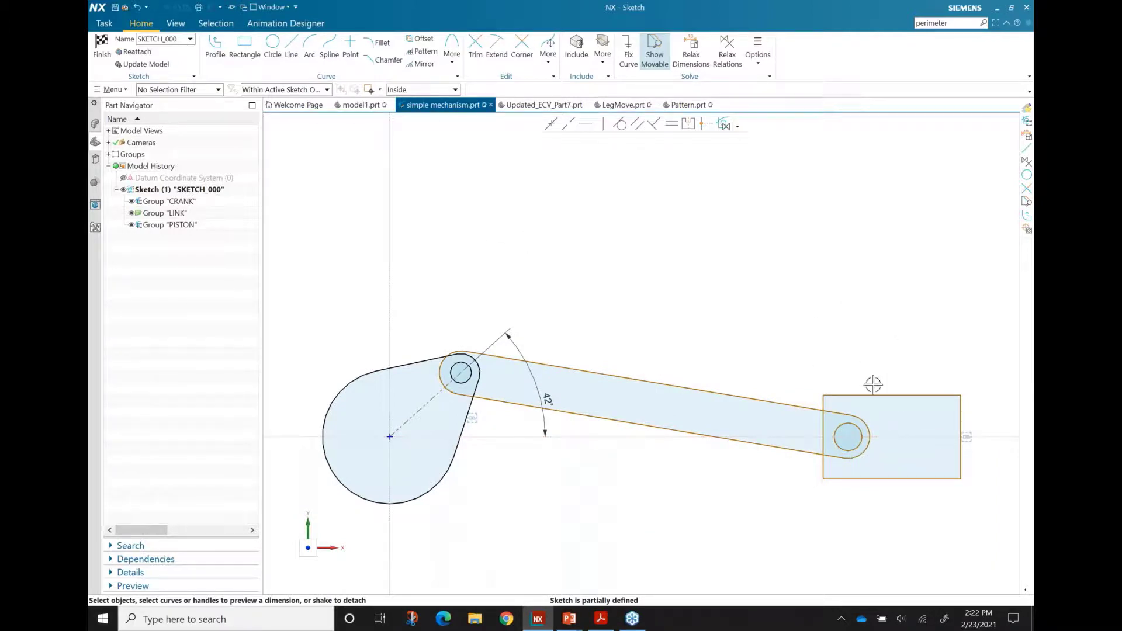
mouse_move(823, 462)
mouse_down()
mouse_move(672, 474)
mouse_move(837, 484)
mouse_move(816, 460)
mouse_up()
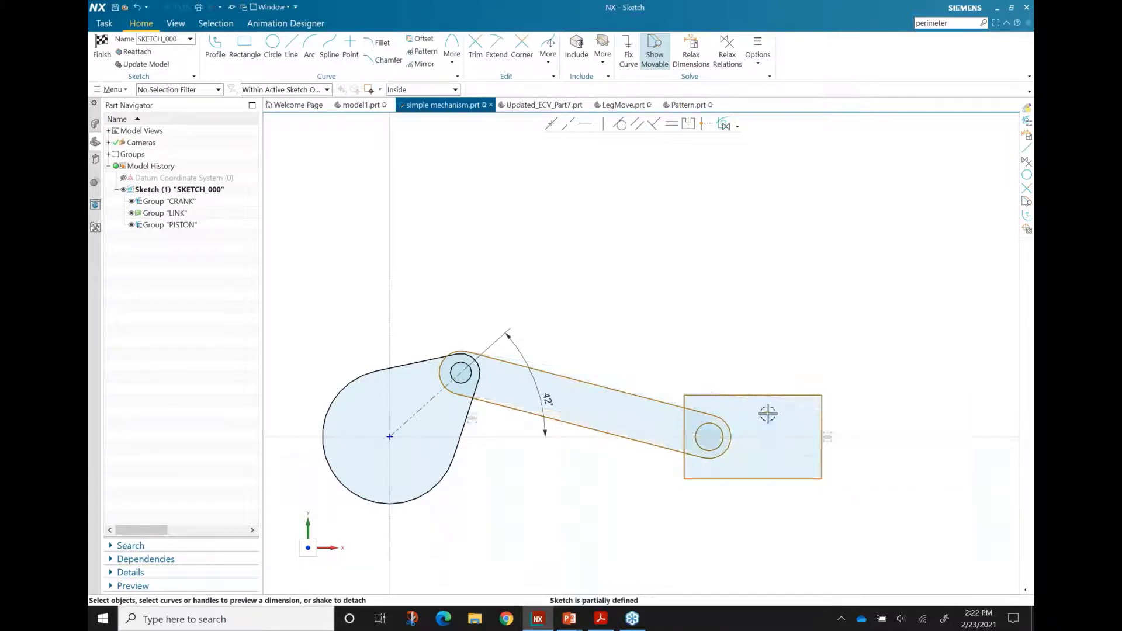
click(725, 395)
- Edit the LINK group to make it inactive, keeping its content set to Rigid
double_click(171, 214)
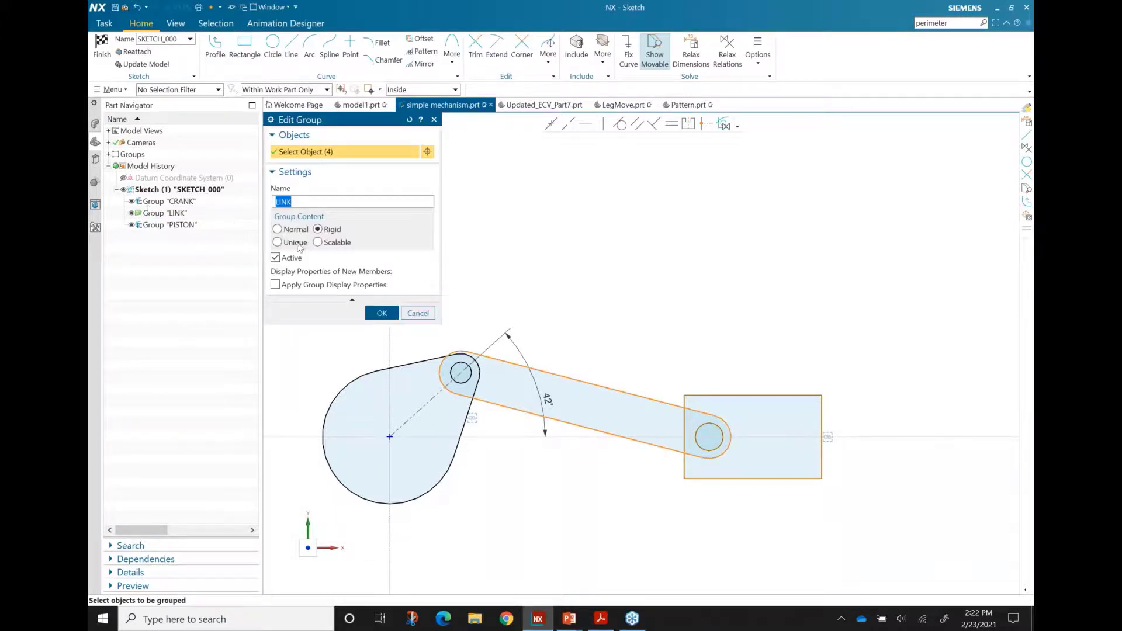
click(276, 258)
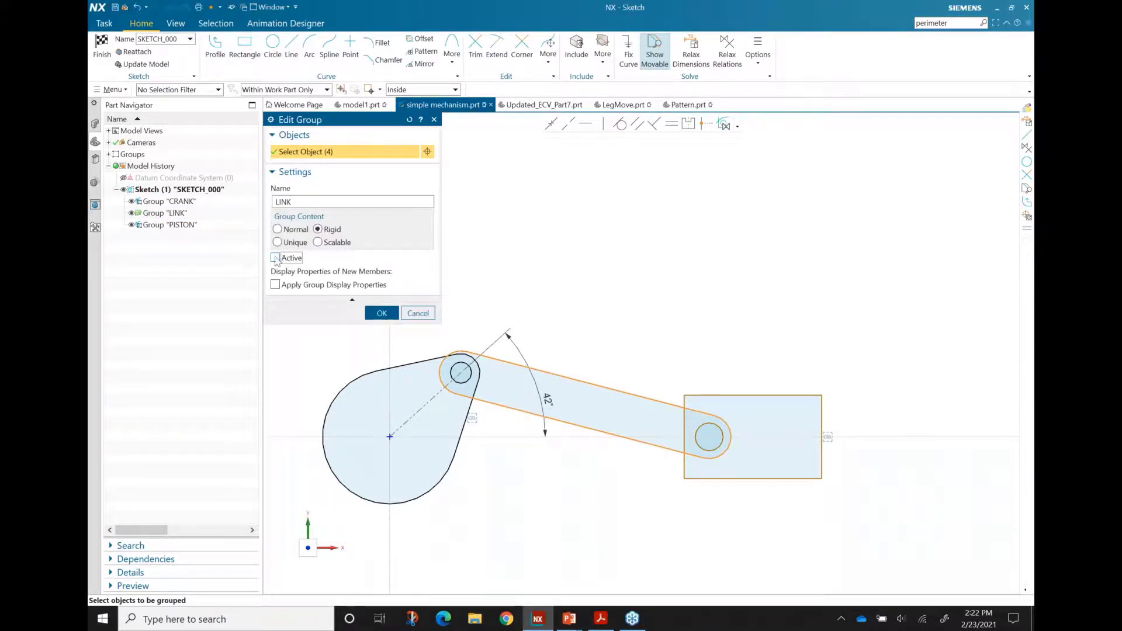
click(381, 314)
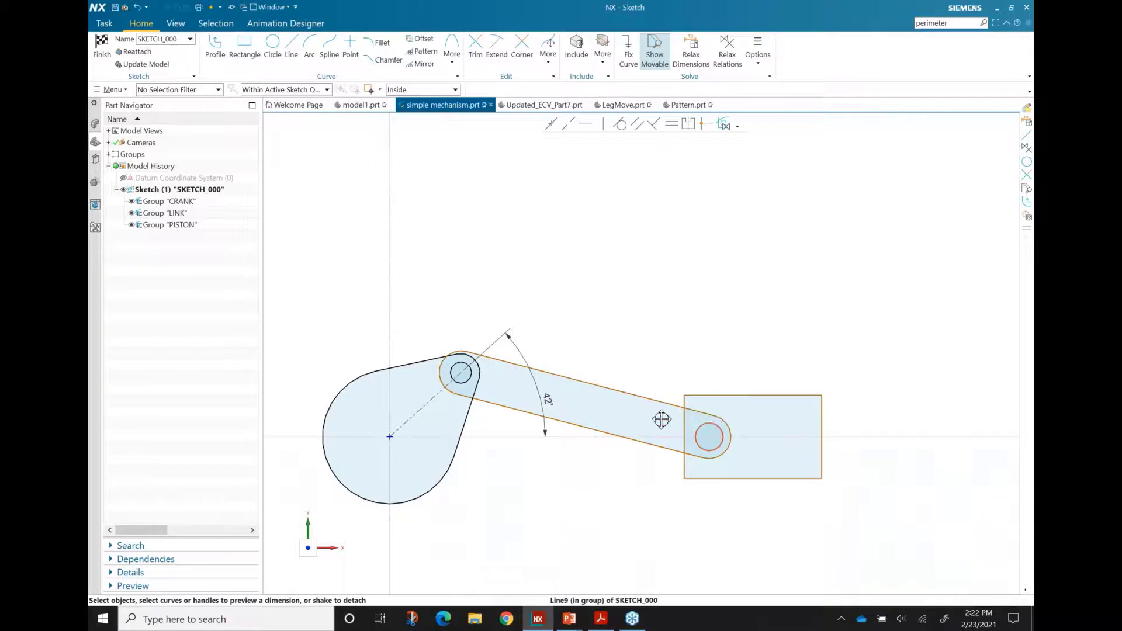
- Rotate the crank through its angle dimension to 46° and finish the sketch, dismissing the Information window
double_click(490, 319)
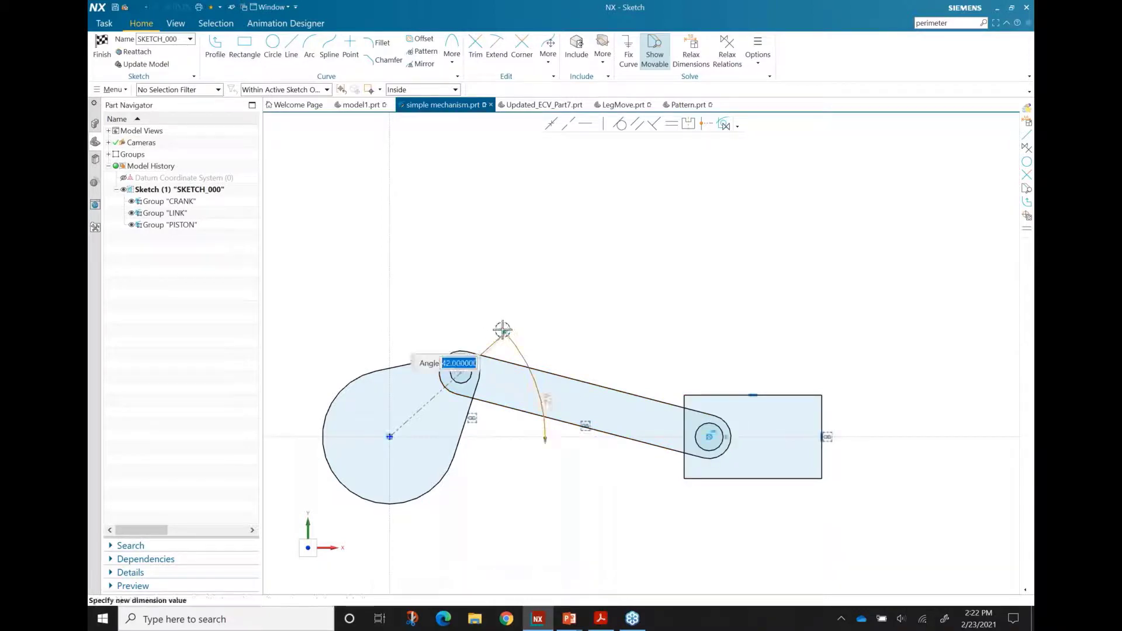
drag(503, 331, 456, 368)
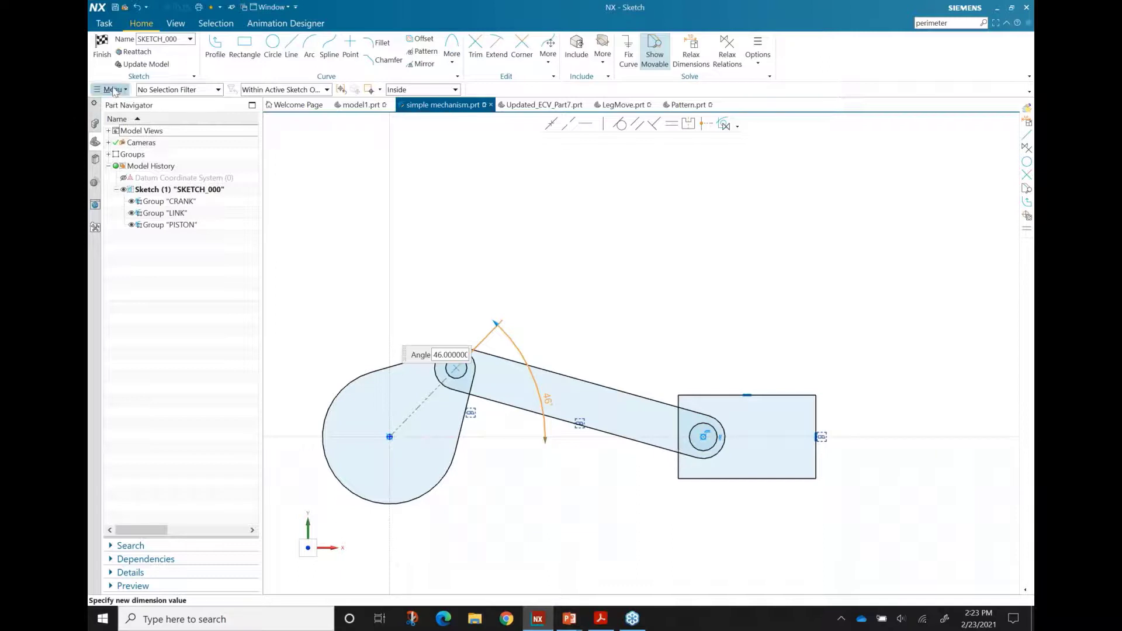
click(102, 49)
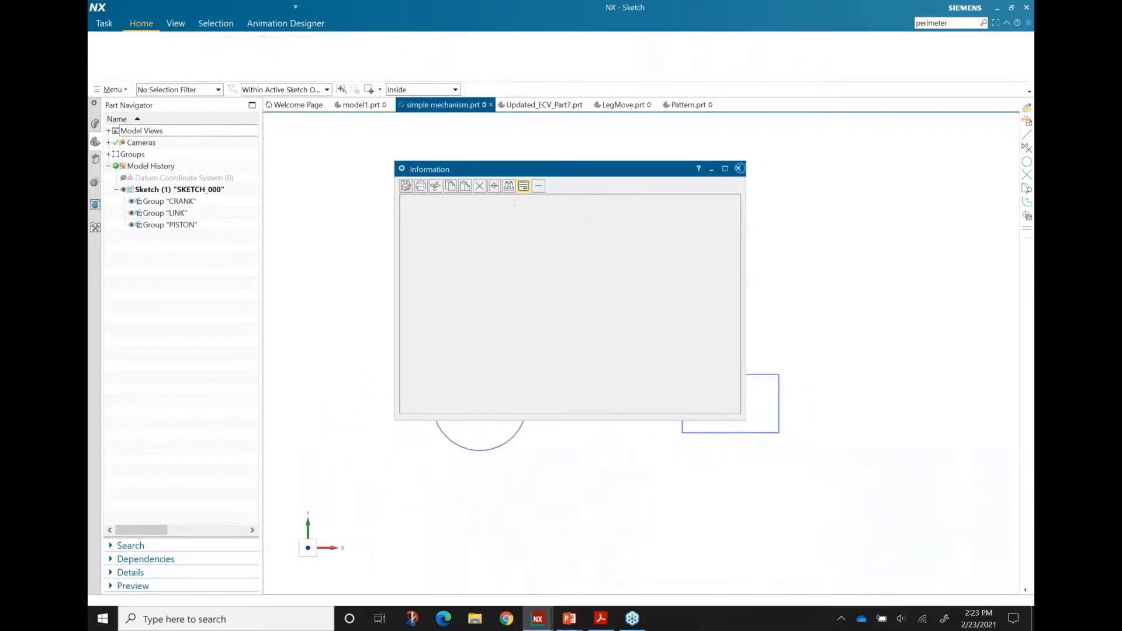
click(738, 169)
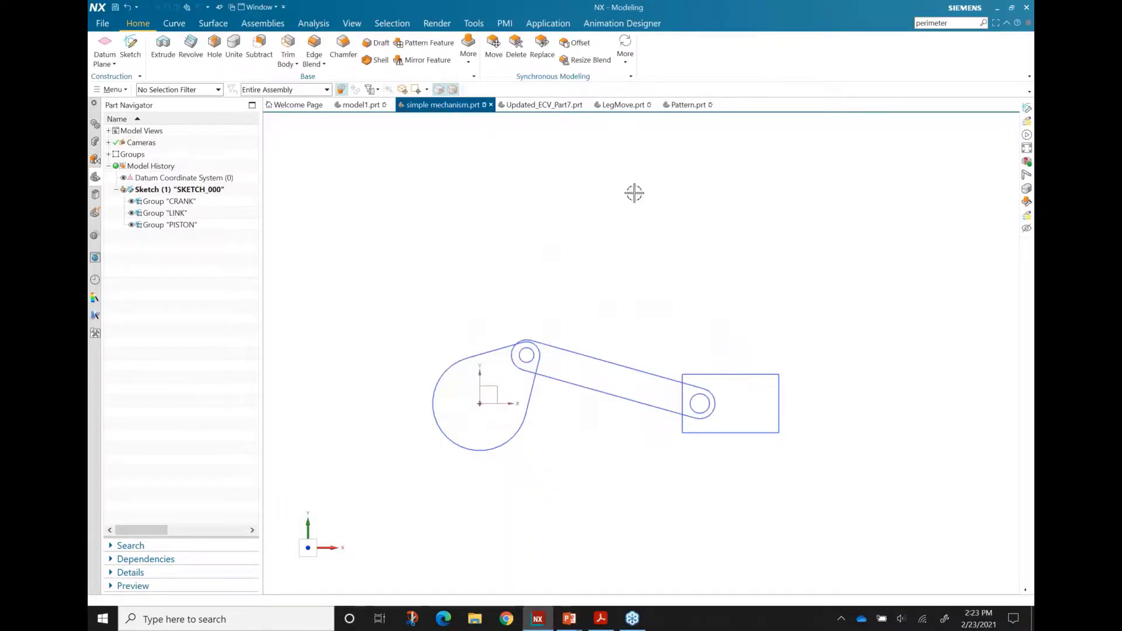
- Switch to the Updated_ECV_Part7.prt part and open its SKETCH_000 for editing
click(532, 106)
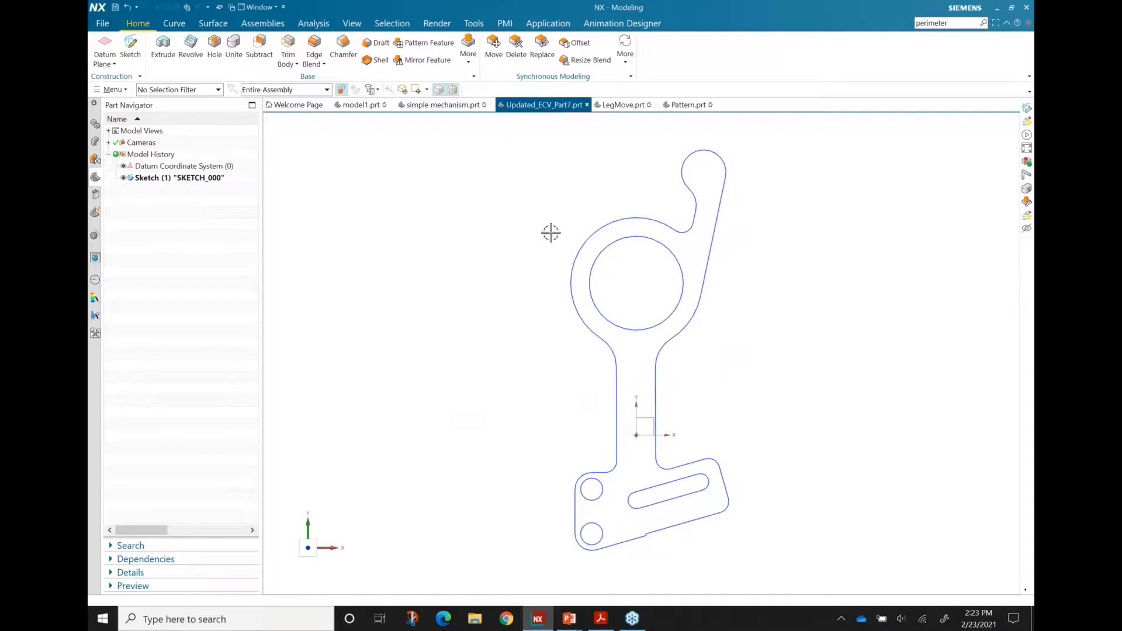
double_click(214, 178)
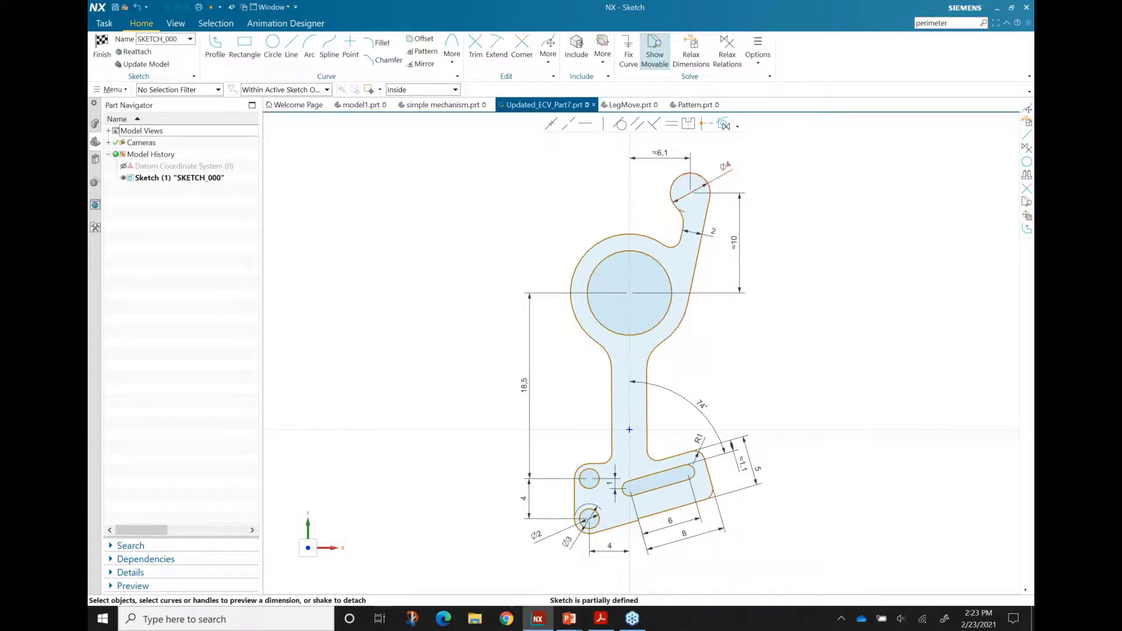
click(707, 177)
key(Escape)
click(587, 289)
- Turn on Relax Dimensions and Rotate Drag for the bracket sketch
click(694, 52)
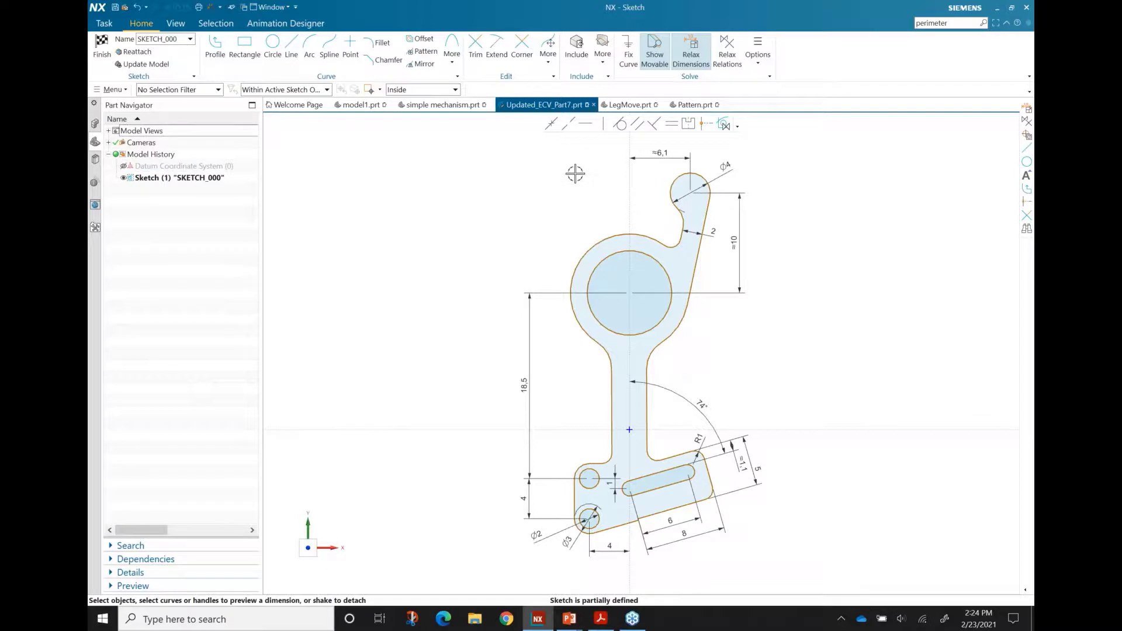
click(759, 58)
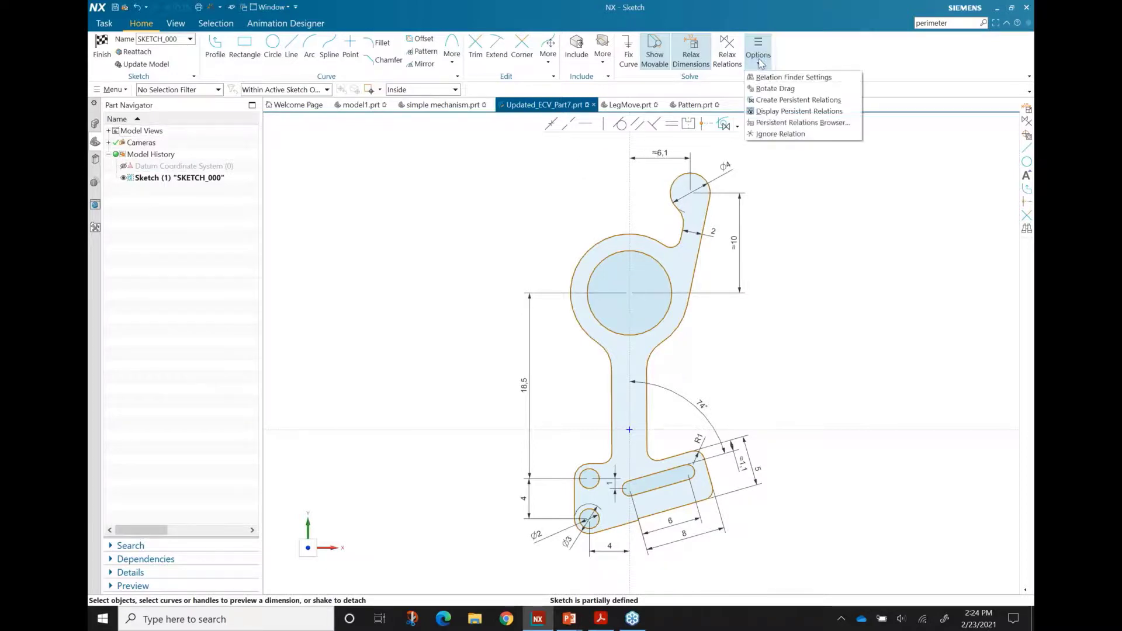
click(782, 90)
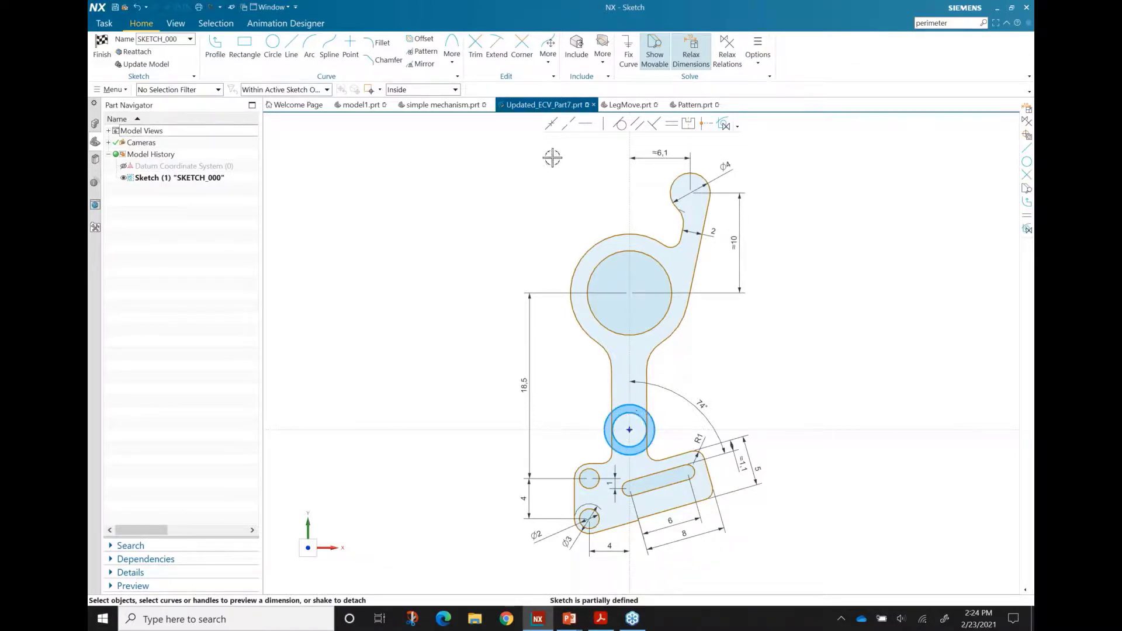
- Rotate the bracket's ring, hook and both stem sides counterclockwise about the sketch origin
mouse_move(539, 153)
mouse_down()
mouse_move(739, 350)
mouse_move(742, 383)
mouse_up()
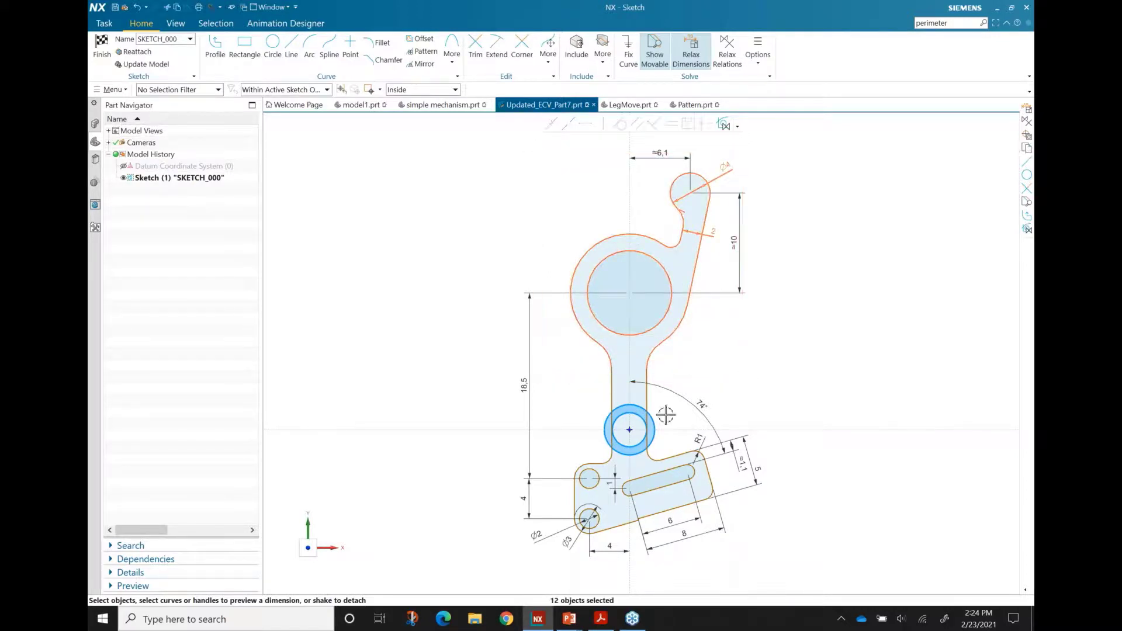
click(612, 387)
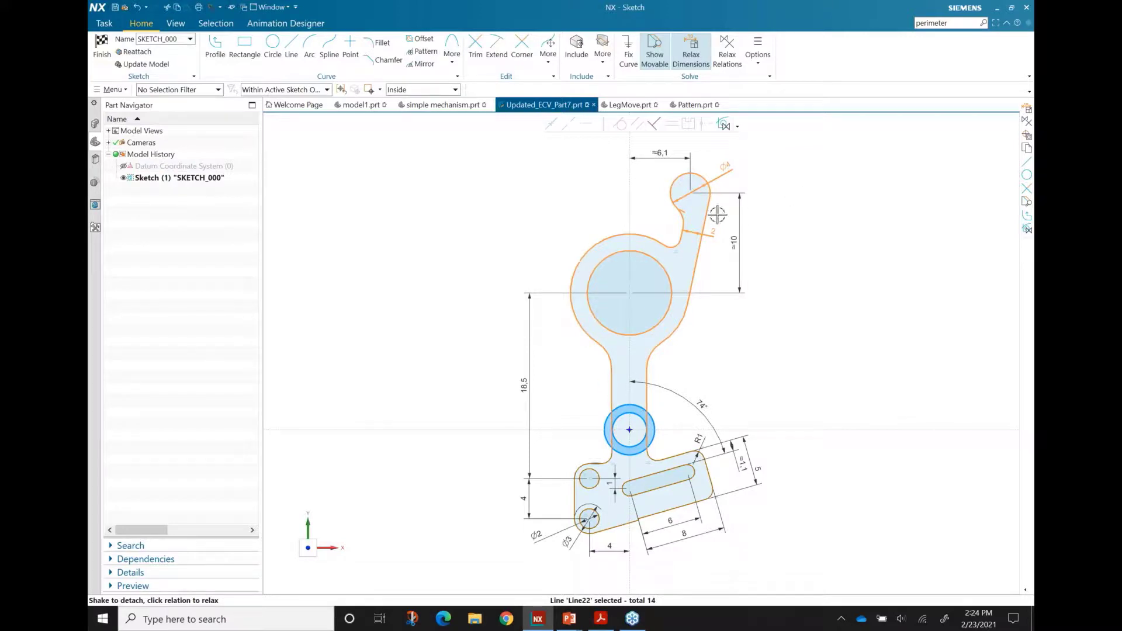
mouse_move(699, 216)
mouse_down()
mouse_move(641, 193)
mouse_move(581, 211)
mouse_move(573, 226)
mouse_move(672, 218)
mouse_move(544, 234)
mouse_move(620, 225)
mouse_move(568, 242)
mouse_move(629, 238)
mouse_move(576, 241)
mouse_move(608, 236)
mouse_move(587, 243)
mouse_up()
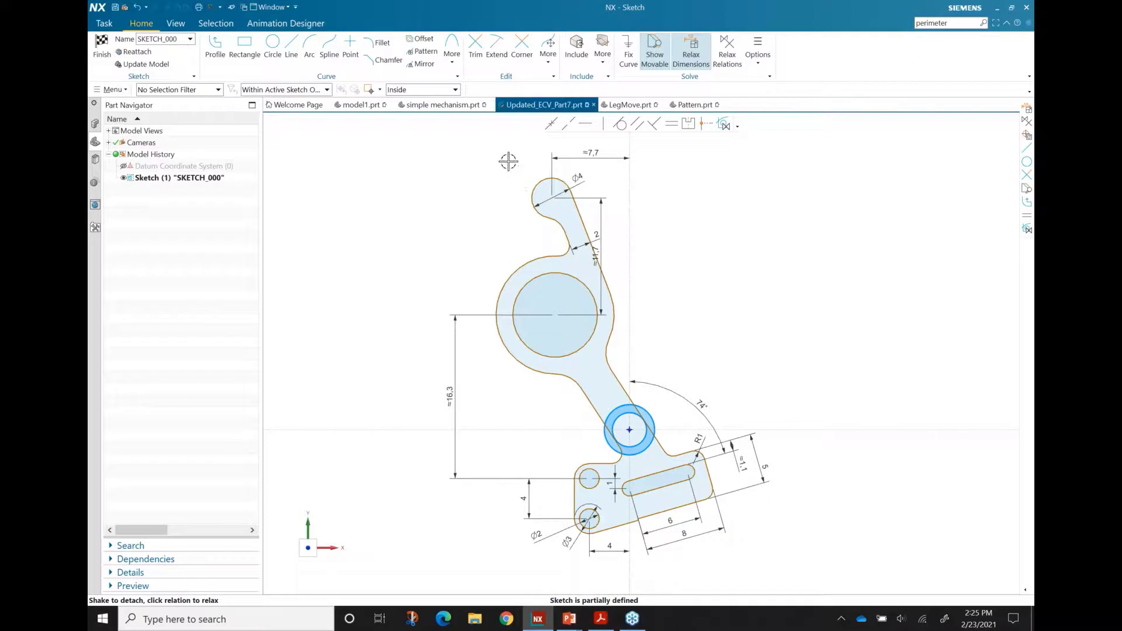
- Move the rotation centre to the large ring's centre and rotate the hook arm counterclockwise until its outer edge is horizontal
drag(507, 162, 614, 375)
mouse_move(630, 429)
mouse_down()
mouse_move(570, 360)
mouse_move(557, 316)
mouse_up()
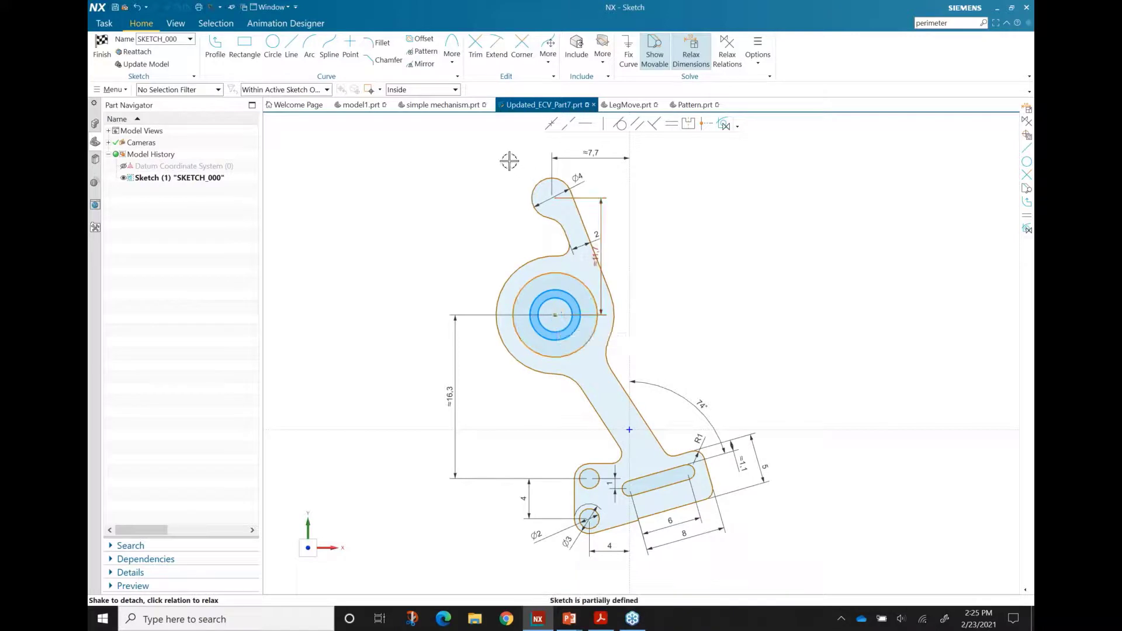
drag(507, 159, 621, 252)
click(581, 200)
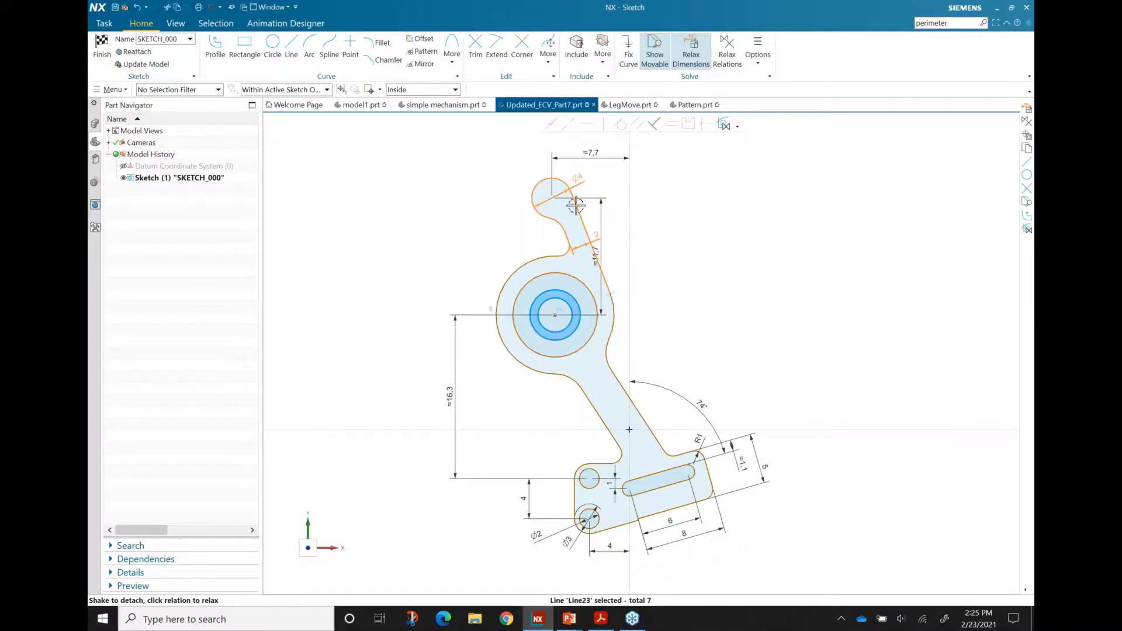
mouse_move(576, 205)
mouse_down()
mouse_move(494, 228)
mouse_move(470, 257)
mouse_move(476, 243)
mouse_up()
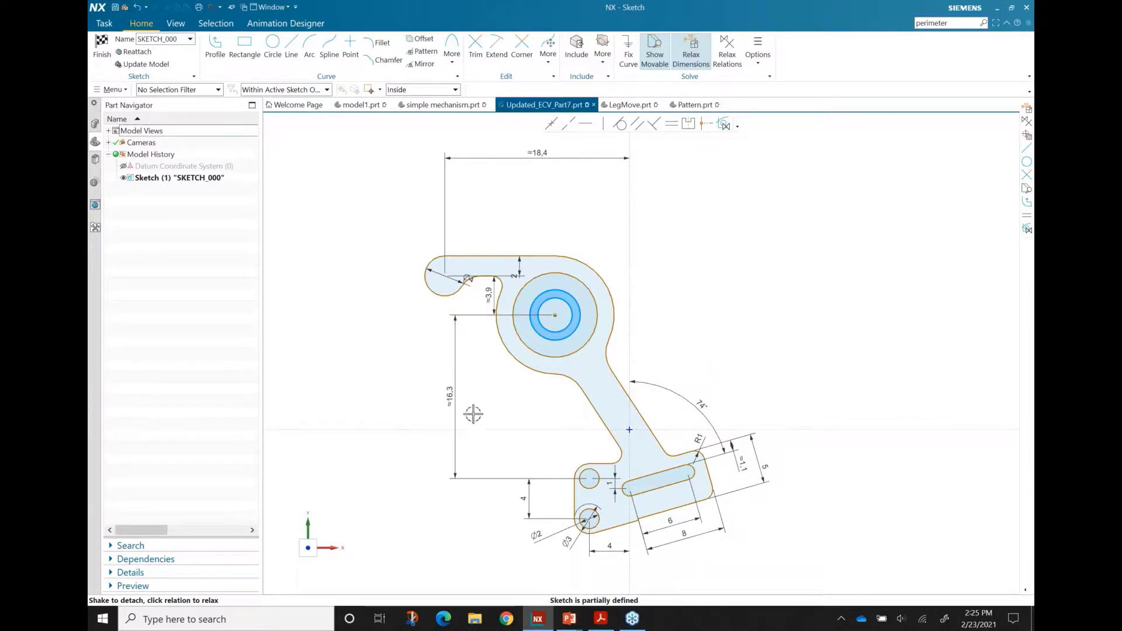
- Convert the Ø3 dimension at the bracket's lower corner and the Ø4 dimension of the hook's rounded end to radius dimensions
scroll(592, 552, up, 5)
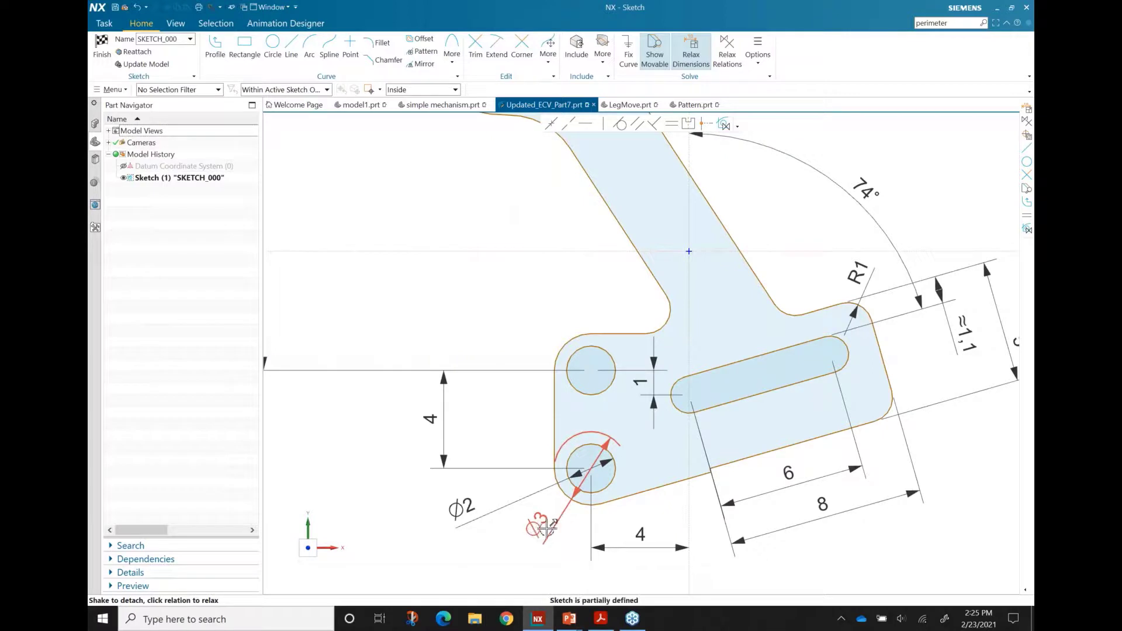
right_click(554, 526)
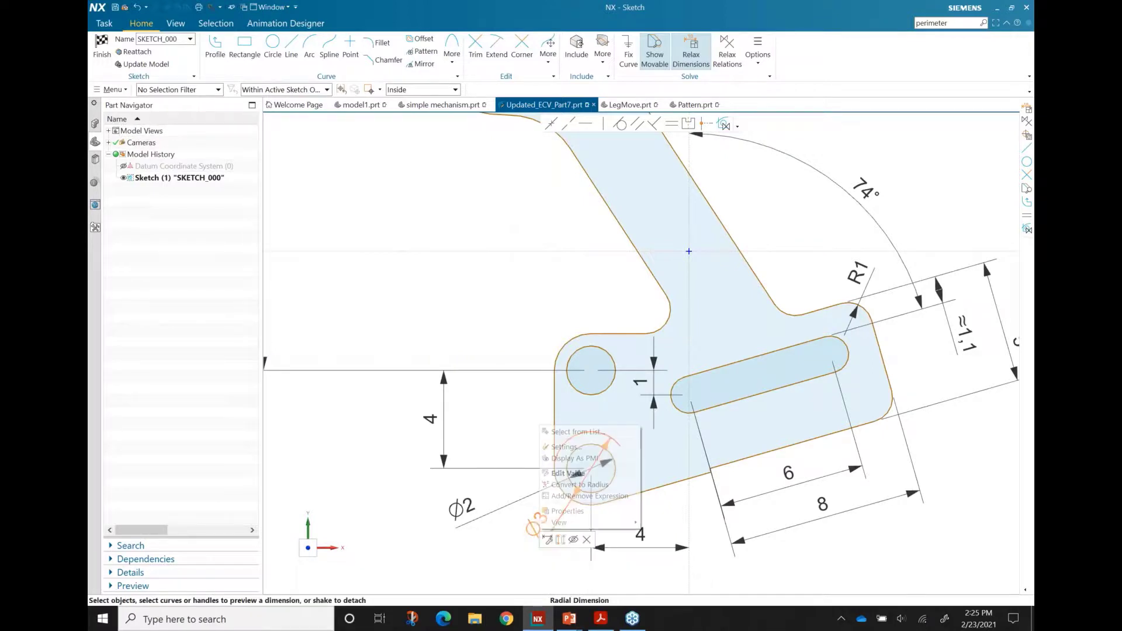
click(579, 485)
scroll(550, 517, down, 4)
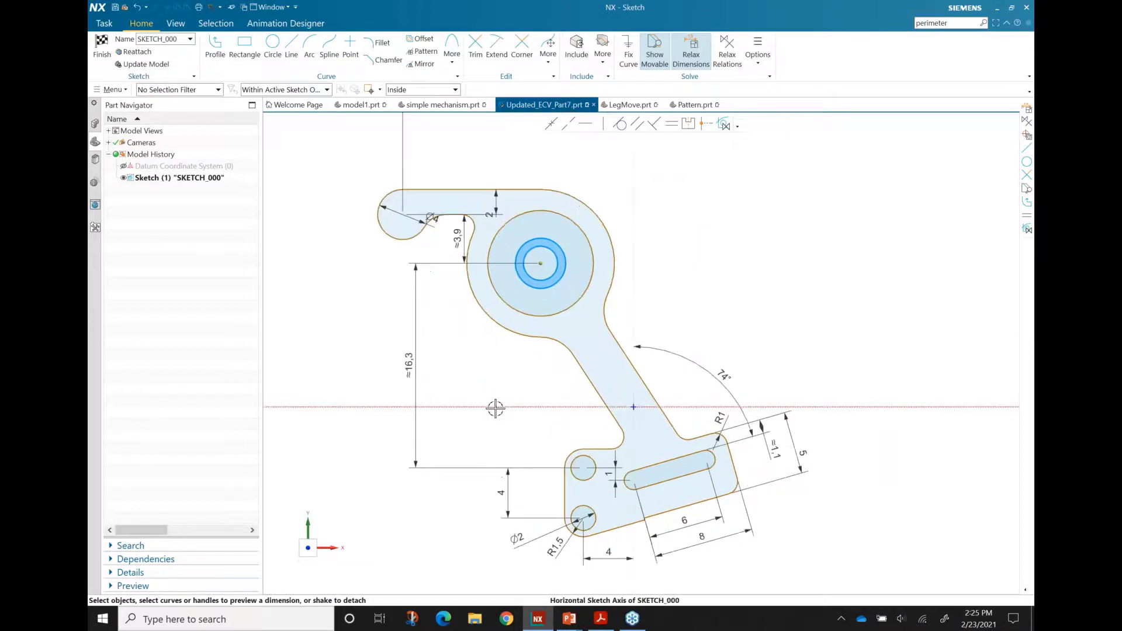
right_click(433, 219)
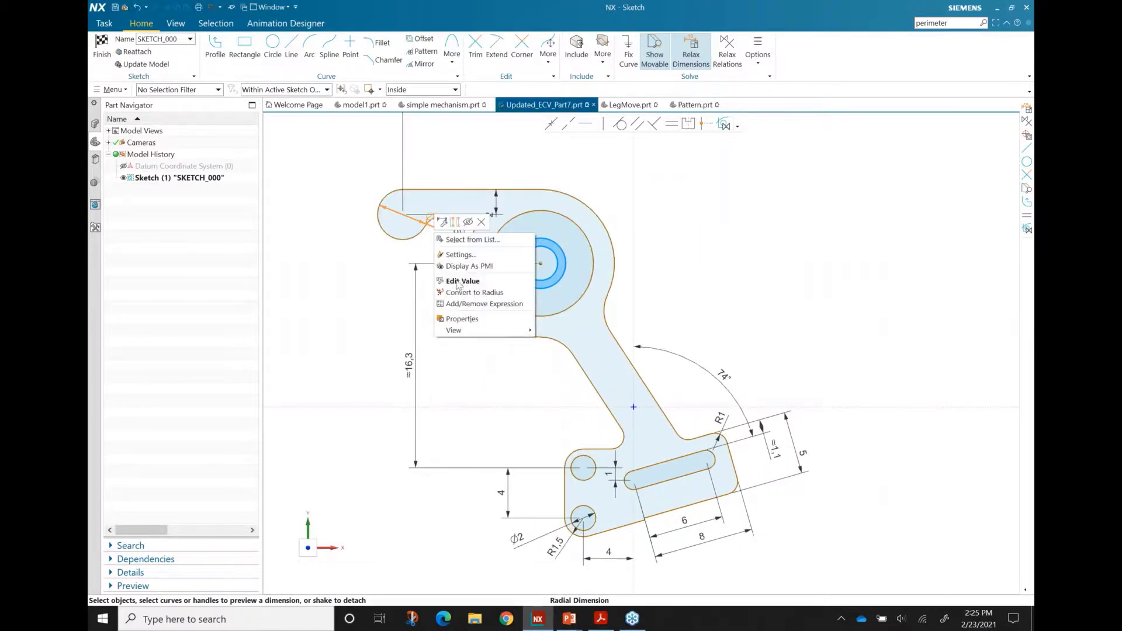
click(462, 293)
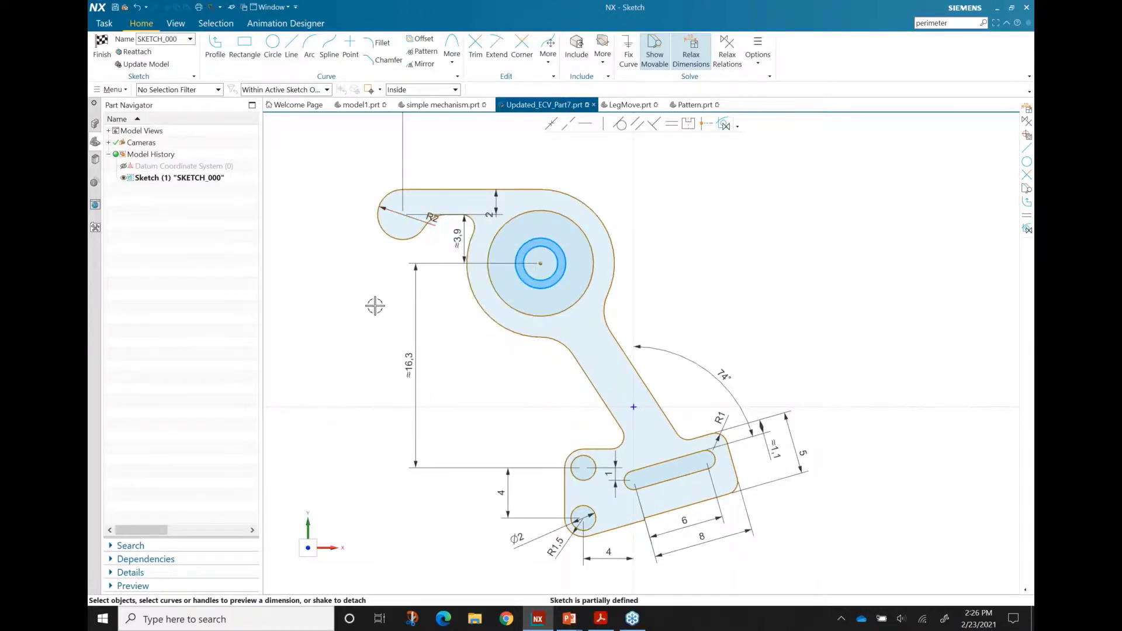
scroll(375, 306, down, 2)
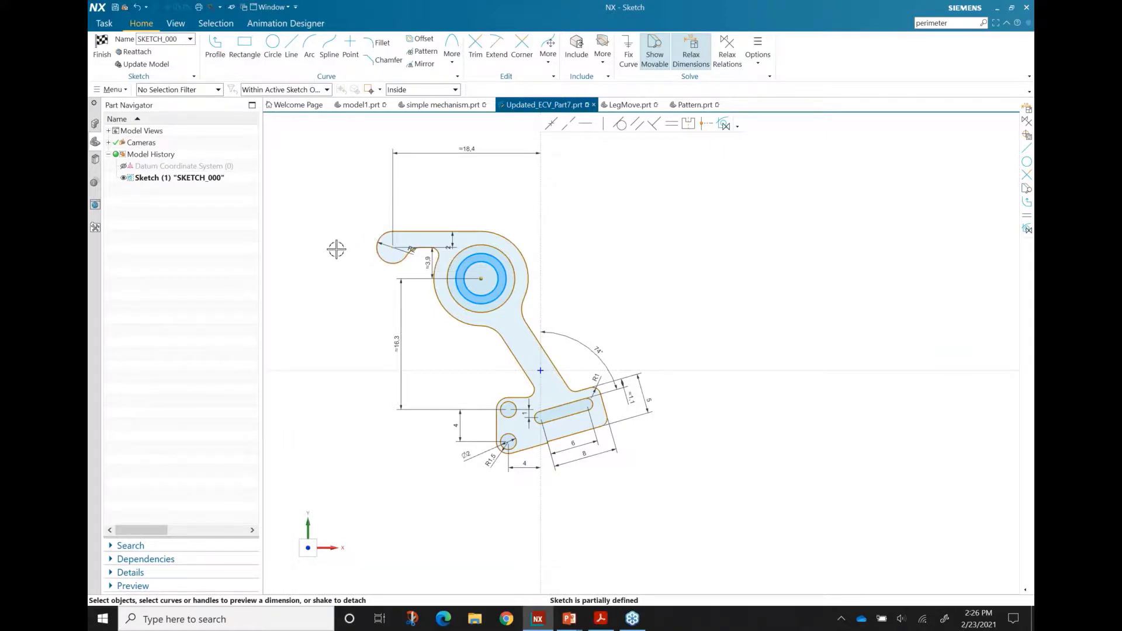
- Finish the bracket sketch and switch to the LegMove.prt part
click(102, 49)
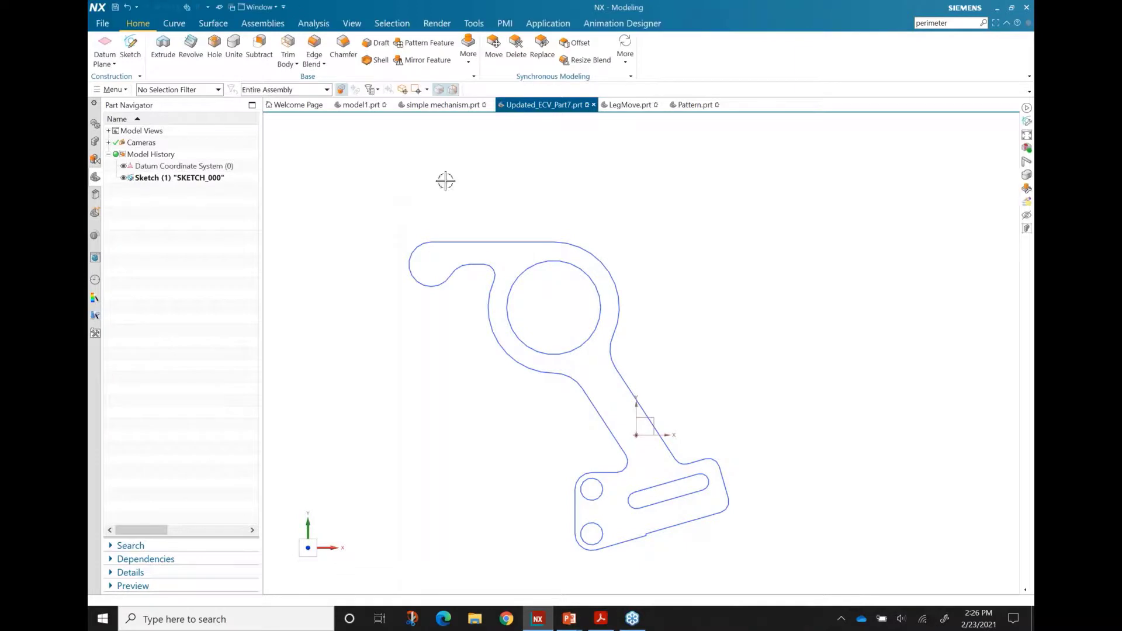
click(620, 105)
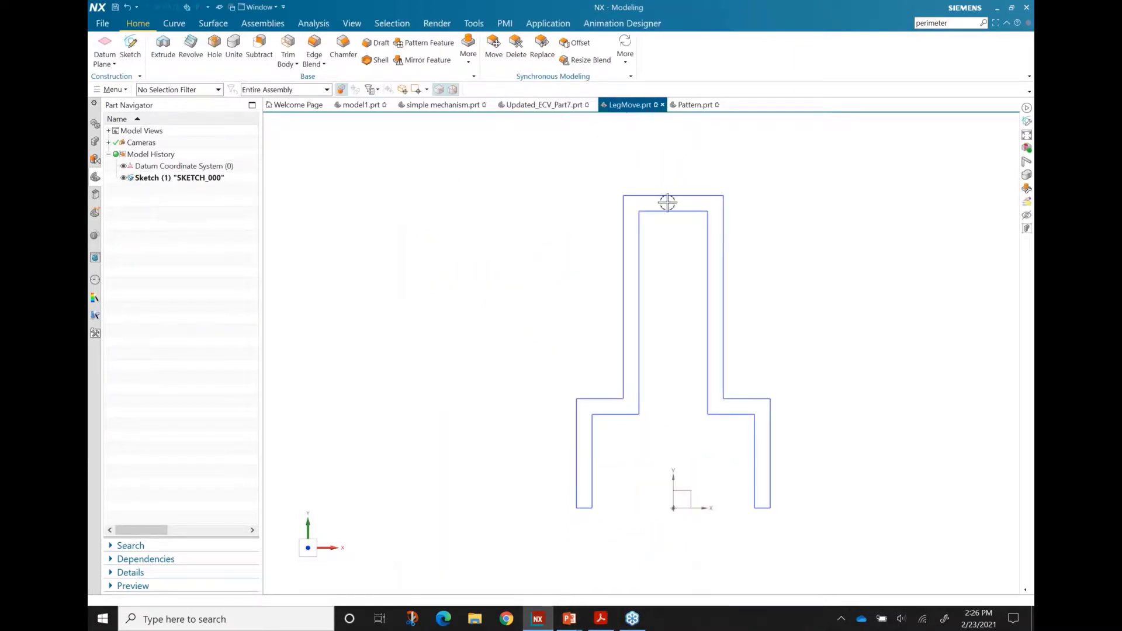
- Open SKETCH_000 for editing and add a vertical height dimension from the profile's top edge to the right foot's bottom edge
double_click(183, 178)
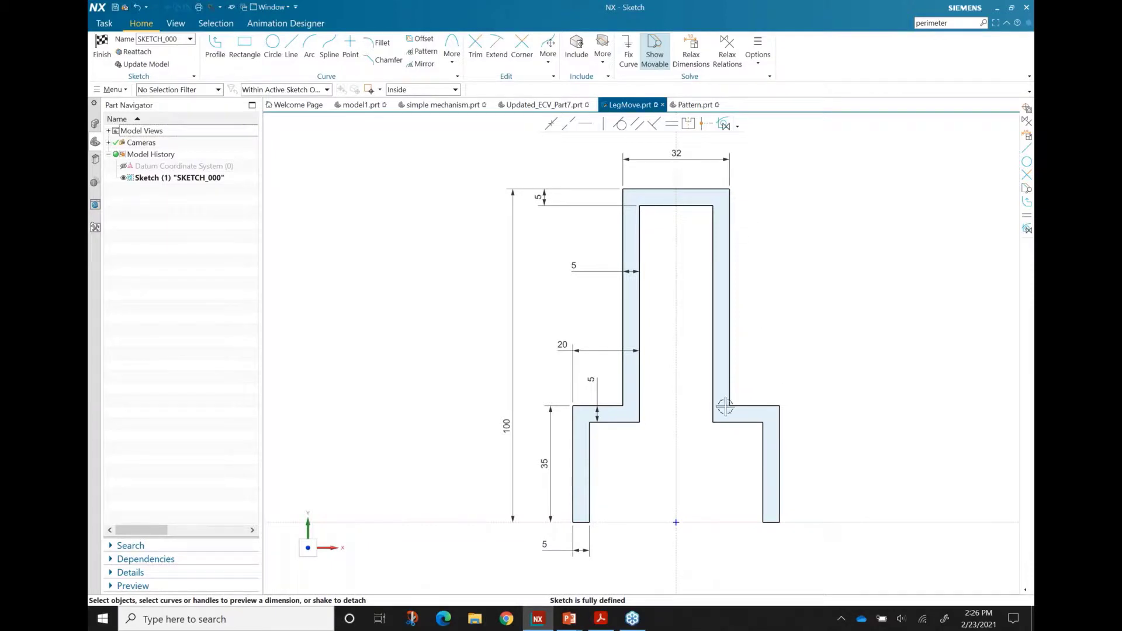
drag(695, 374, 806, 540)
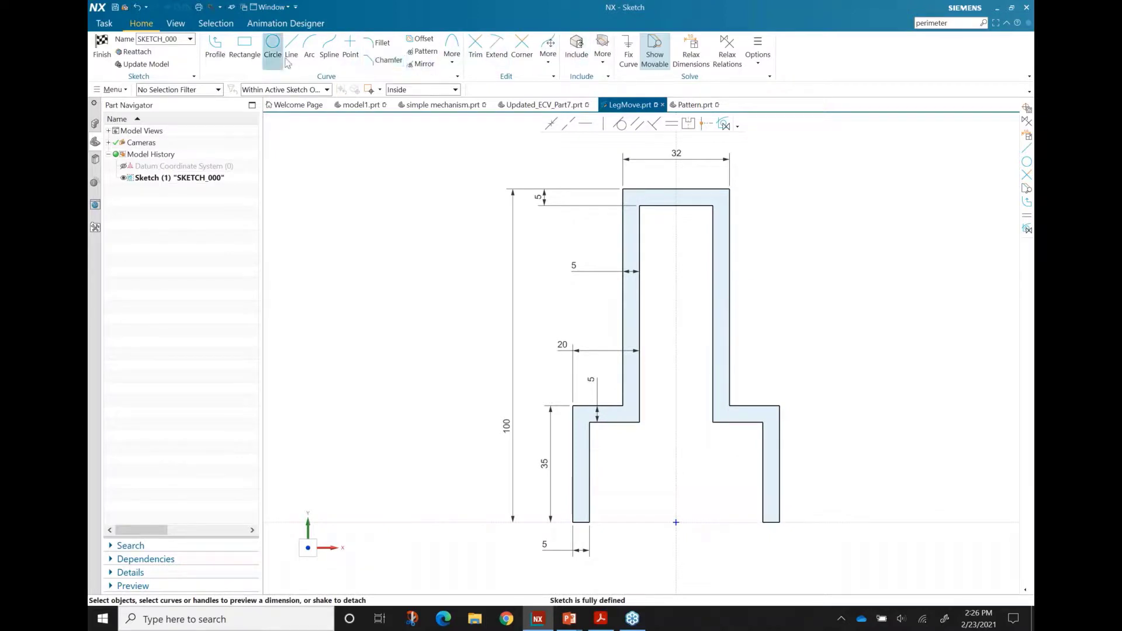
click(771, 522)
drag(782, 355, 827, 358)
click(837, 514)
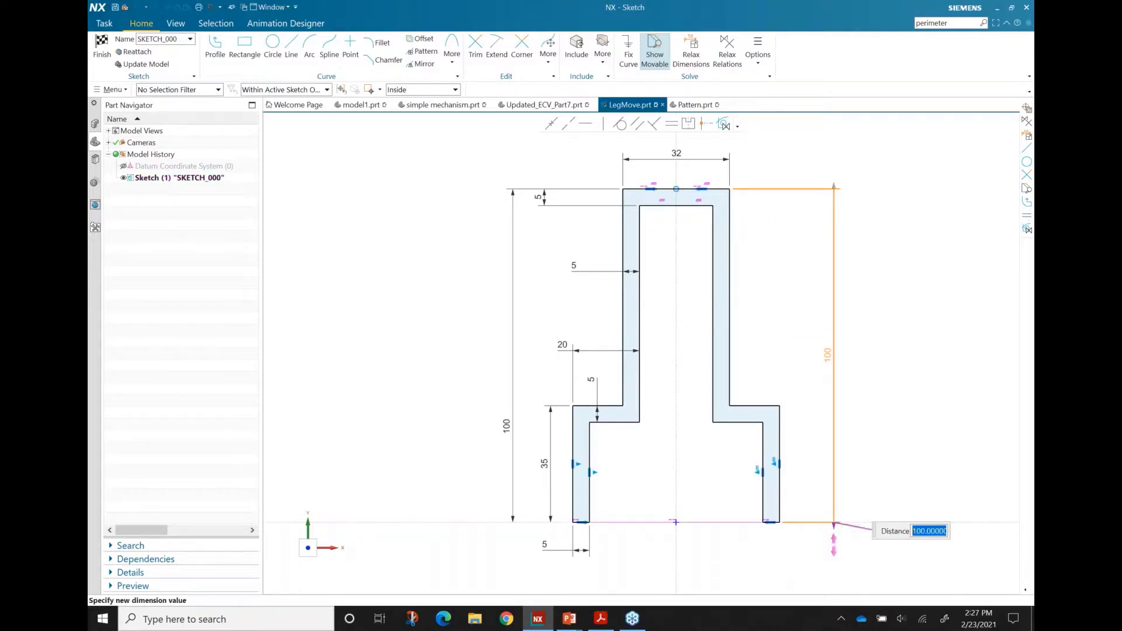
mouse_move(837, 524)
mouse_down()
mouse_move(824, 450)
mouse_move(829, 524)
mouse_up()
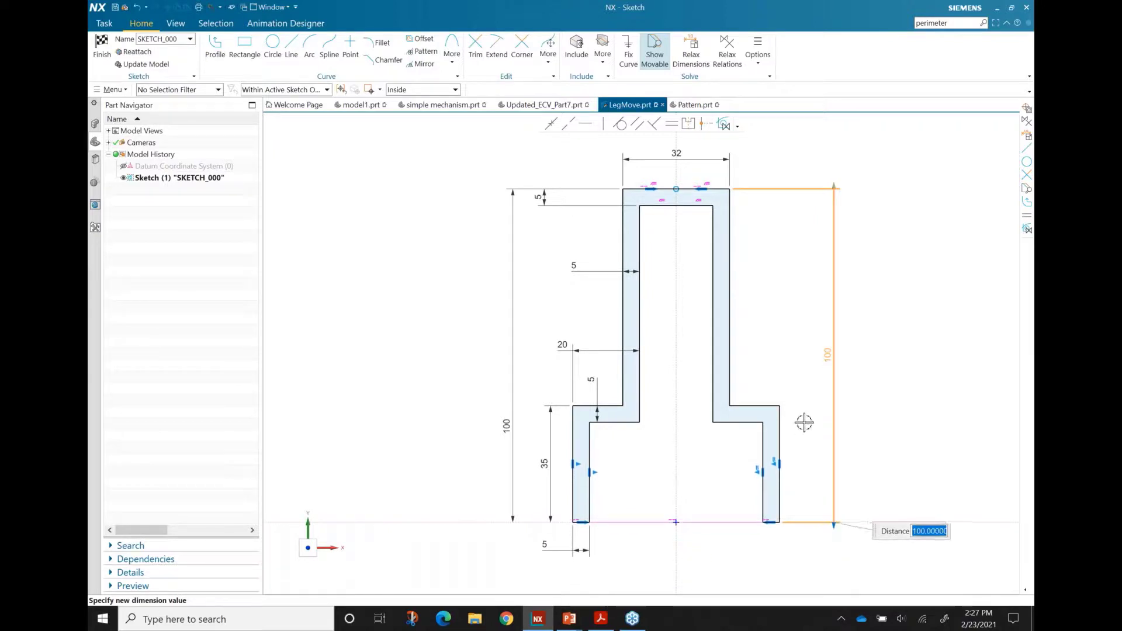
key(Return)
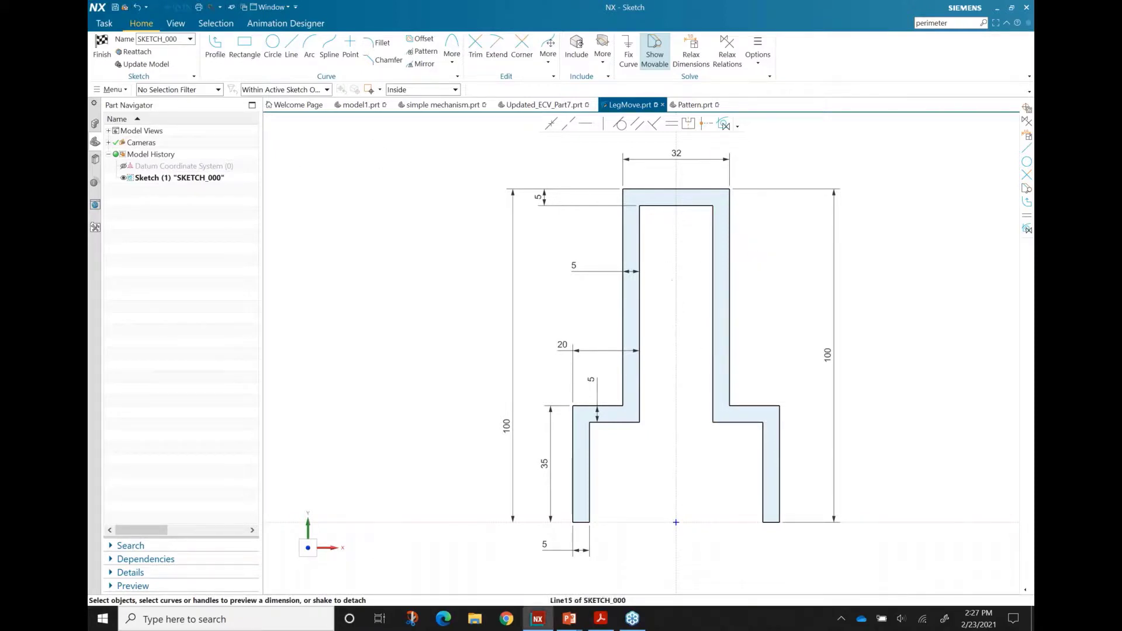
- Open the right-hand height dimension for editing and add the right foot's curves to the group it moves
click(712, 327)
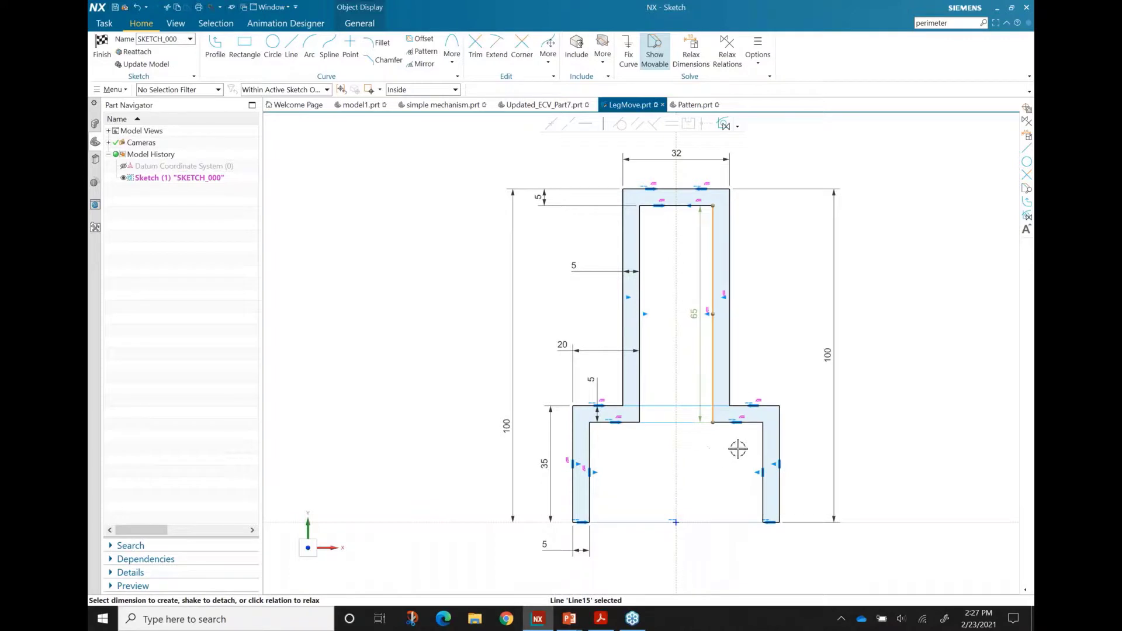
key(Escape)
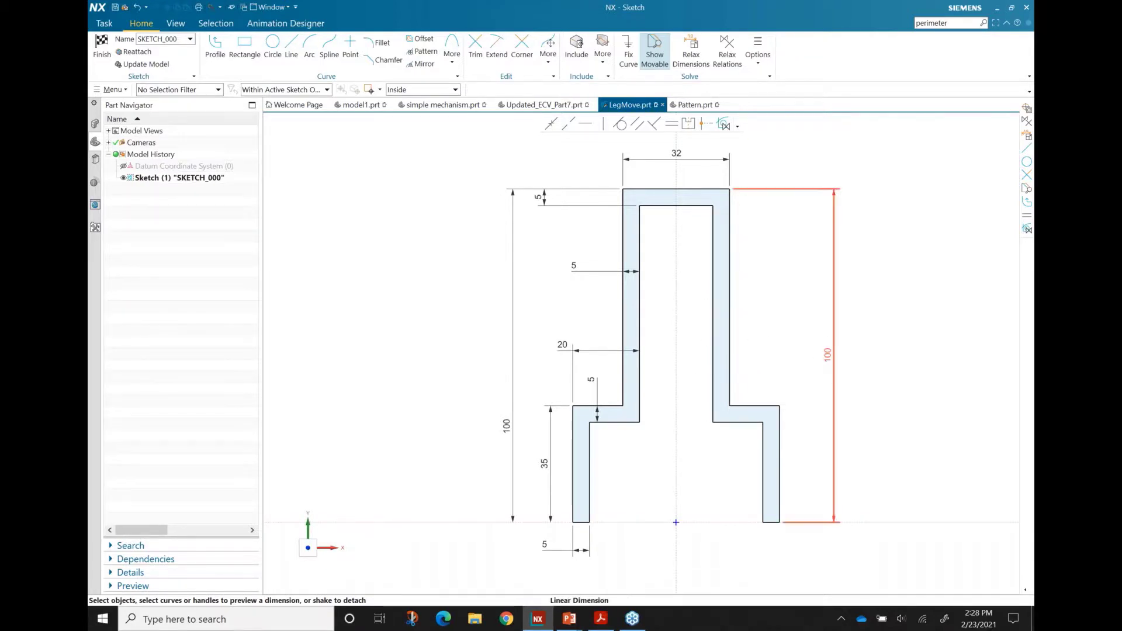
double_click(829, 352)
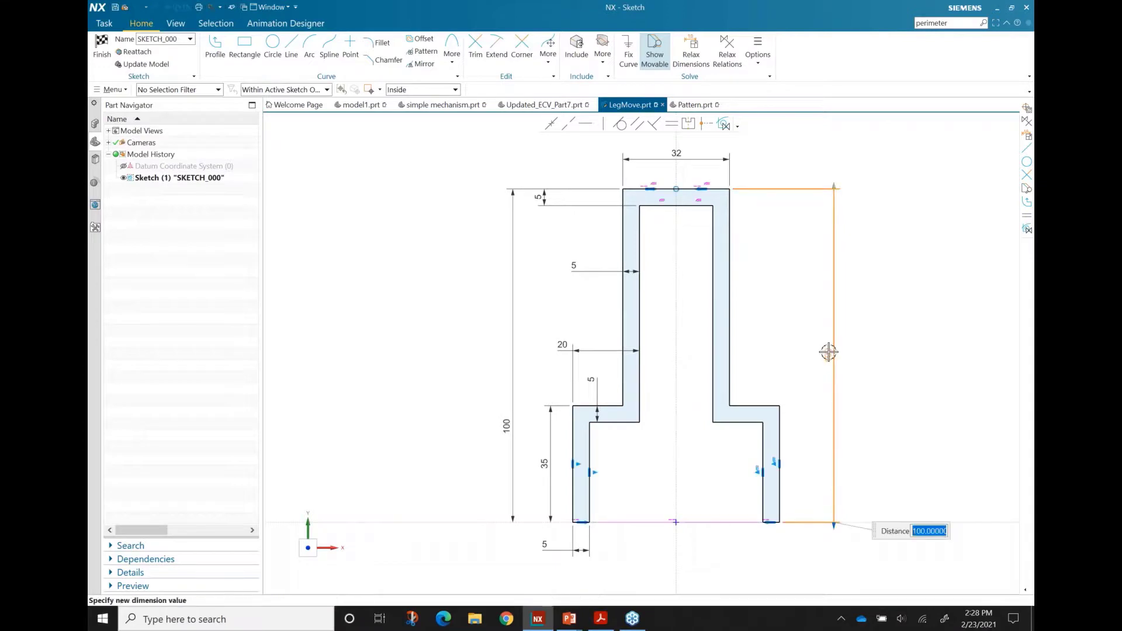
drag(692, 379, 796, 535)
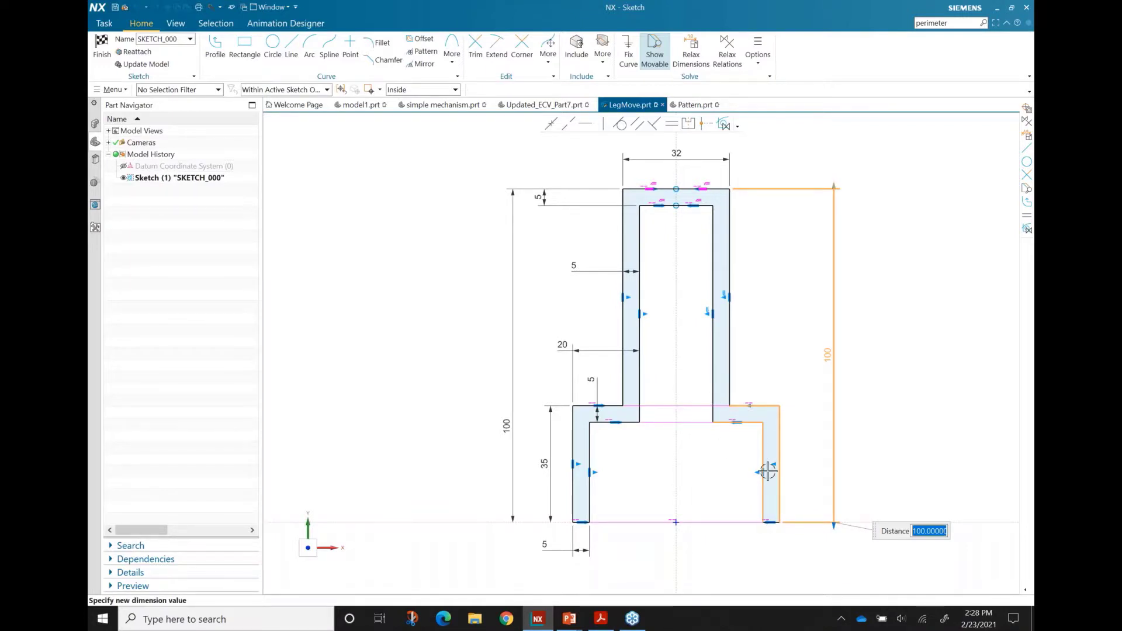
scroll(769, 472, down, 2)
scroll(726, 471, down, 2)
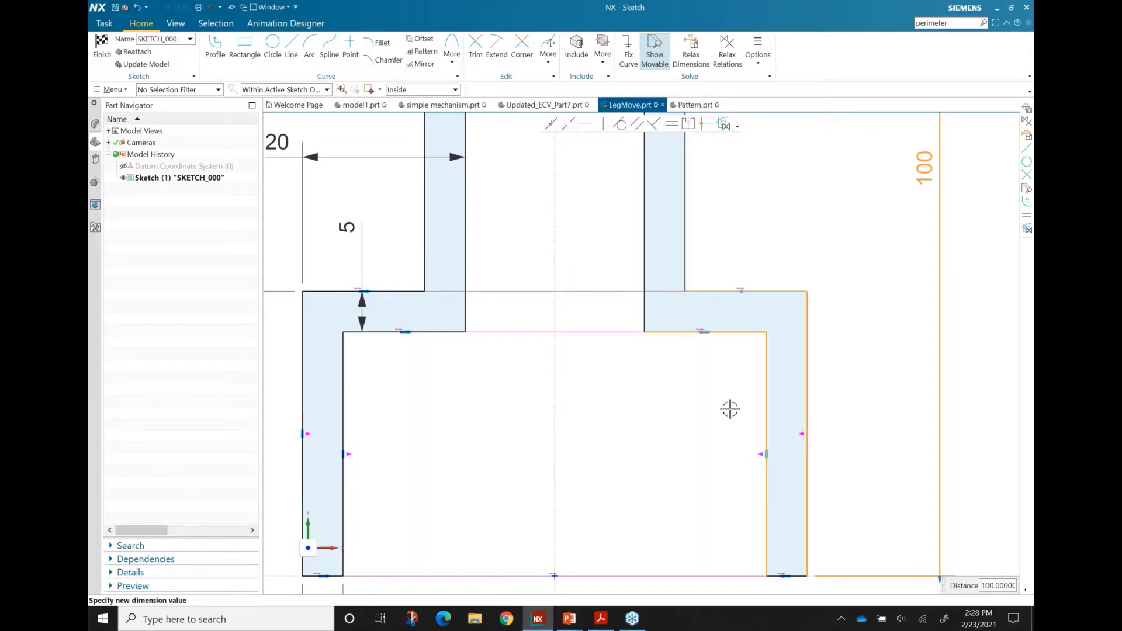
- Relax the symmetric relations of the right foot's upper and lower ledge lines and of its bottom edge
click(743, 292)
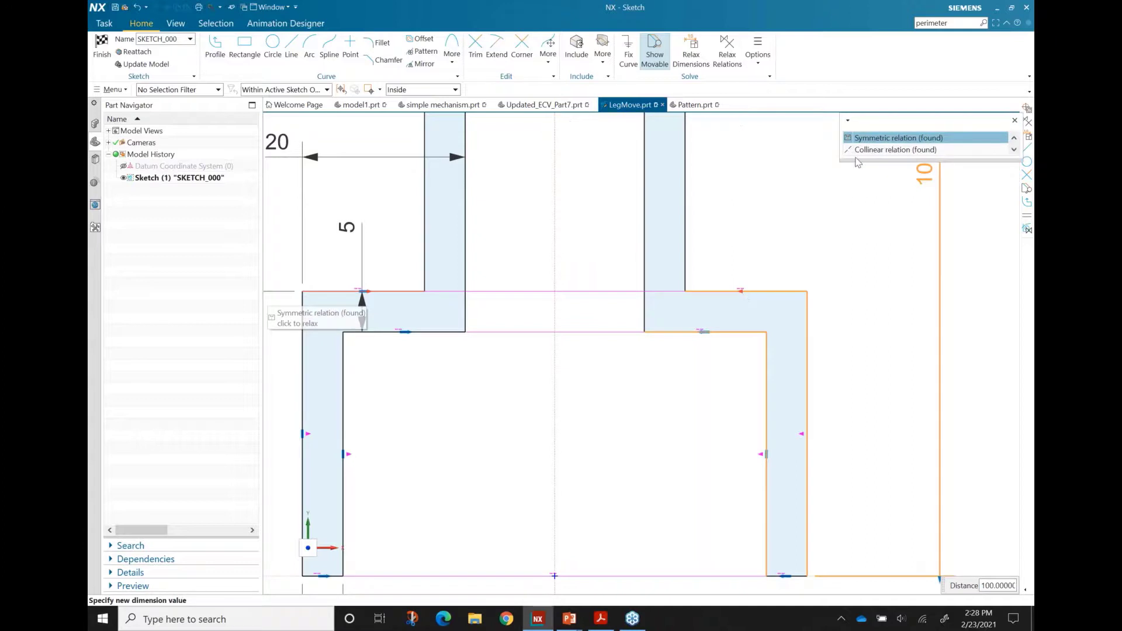
click(877, 137)
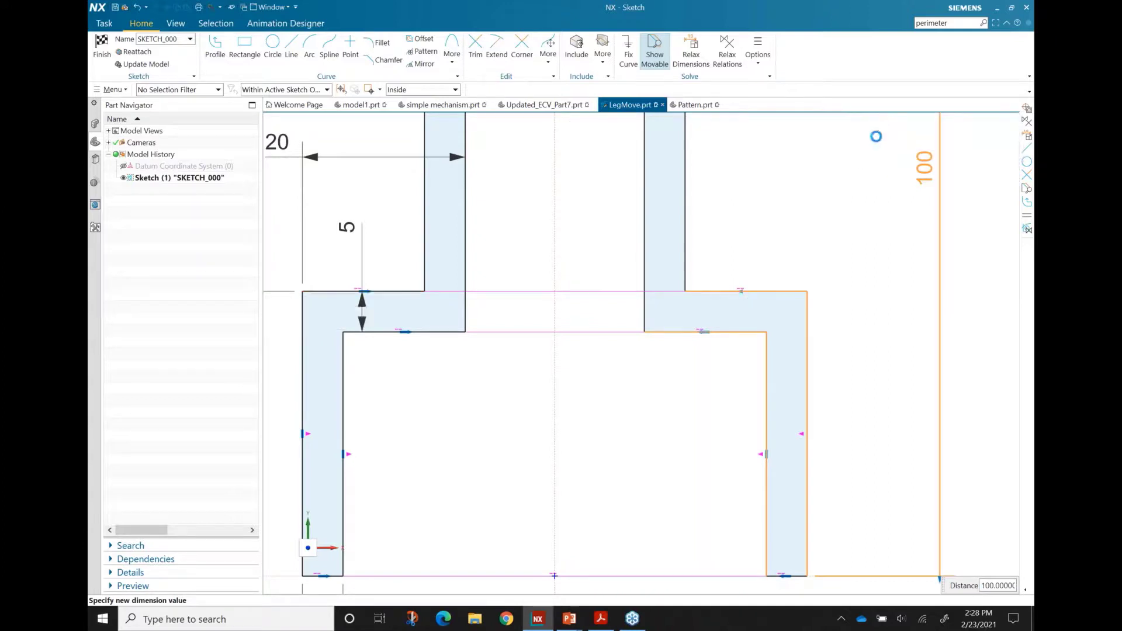
click(705, 331)
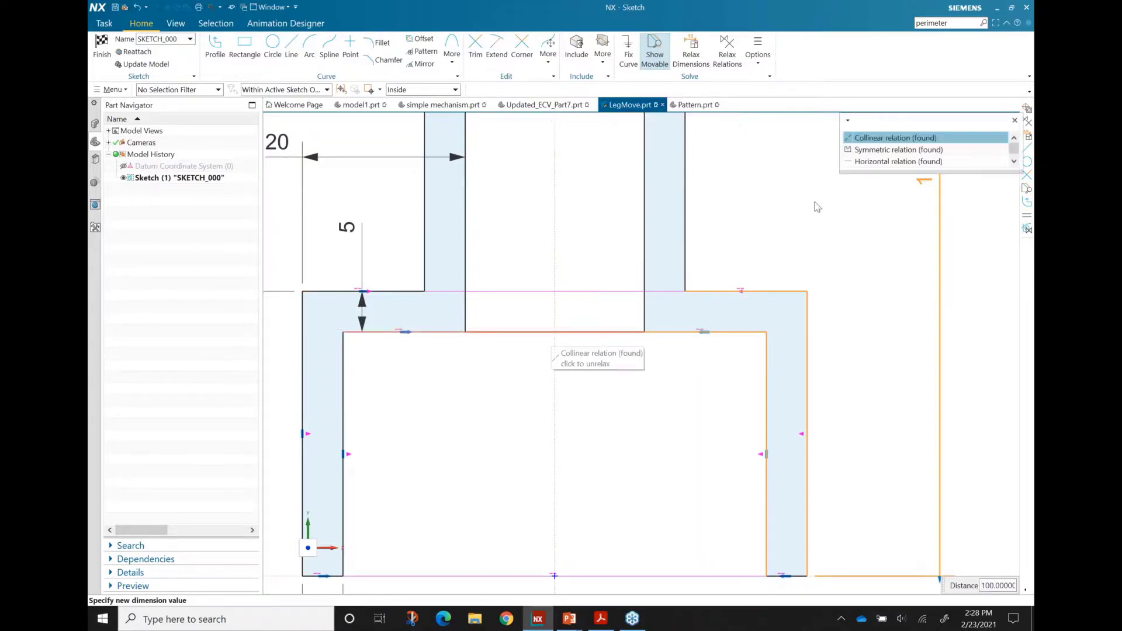
click(862, 153)
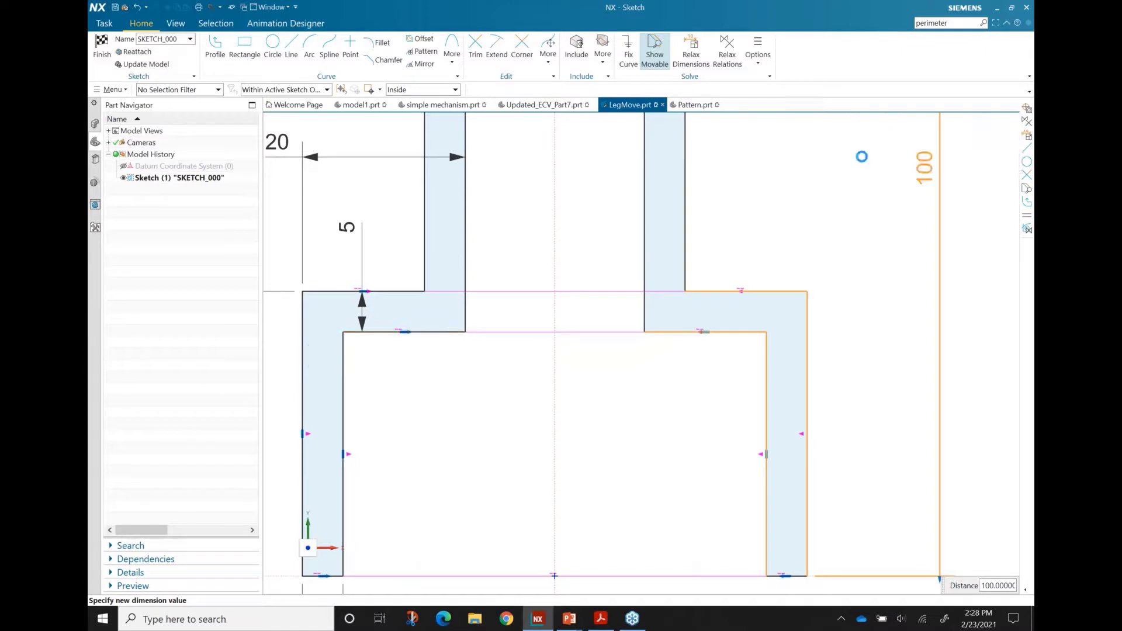
click(783, 575)
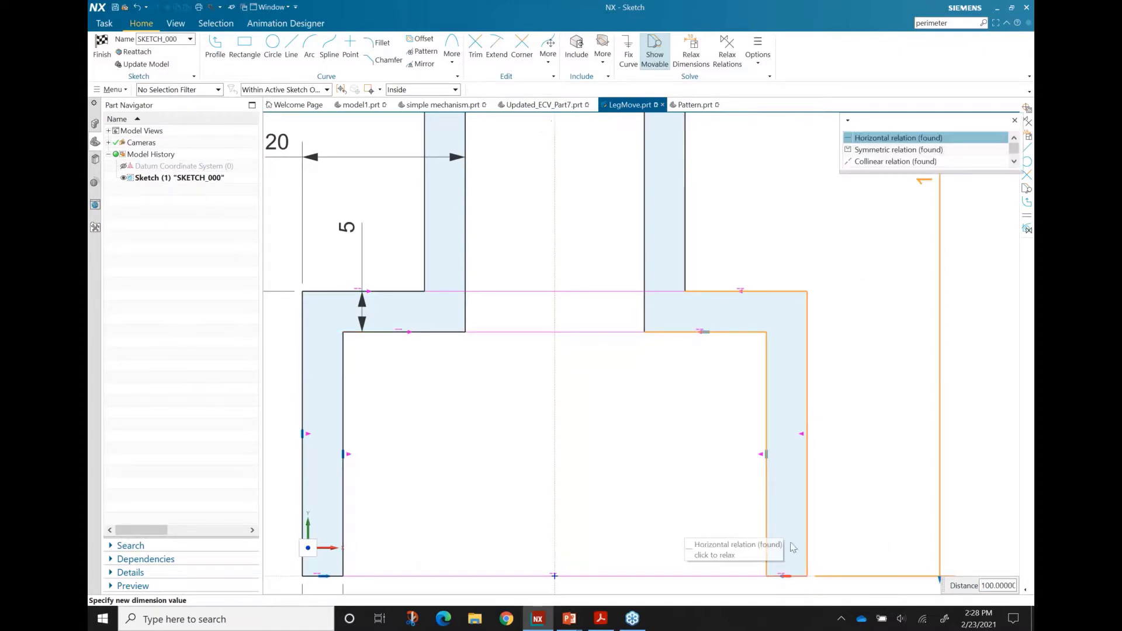
click(899, 150)
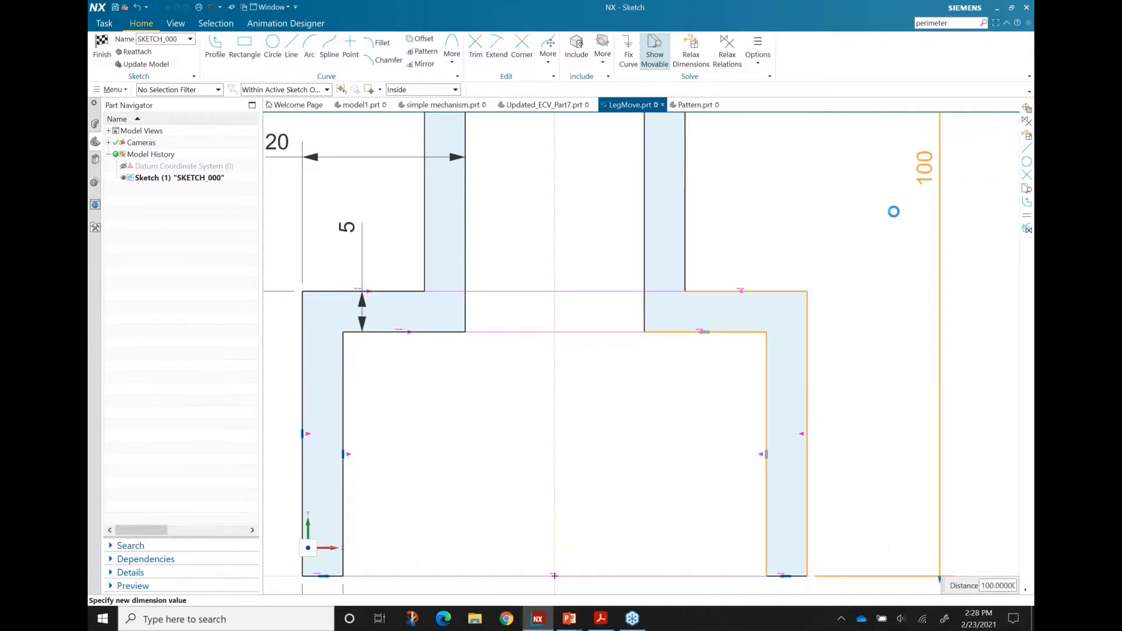
- Shorten the right leg by raising its foot until the right-hand height dimension is 85
scroll(864, 406, down, 2)
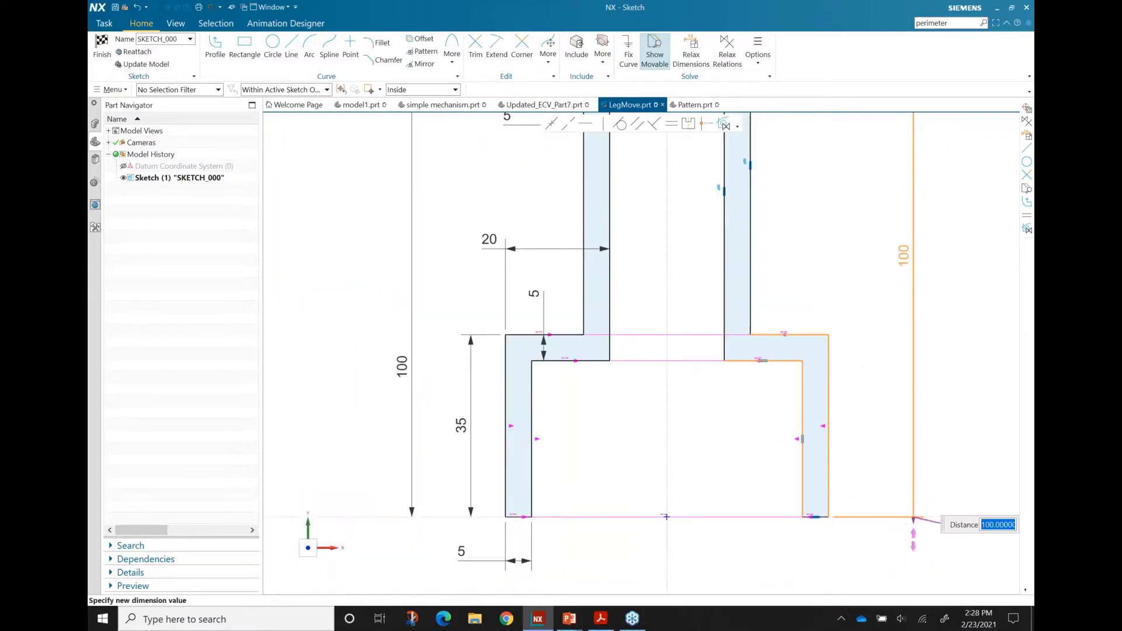
mouse_move(914, 521)
mouse_down()
mouse_move(902, 438)
mouse_move(859, 440)
mouse_up()
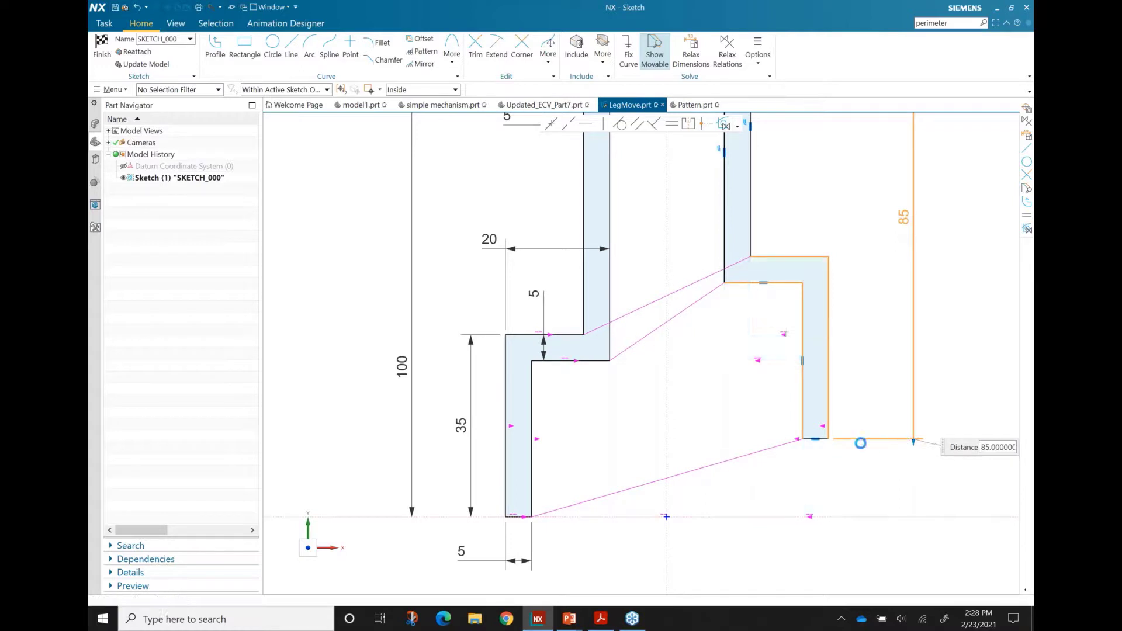
scroll(844, 438, down, 3)
scroll(966, 389, up, 1)
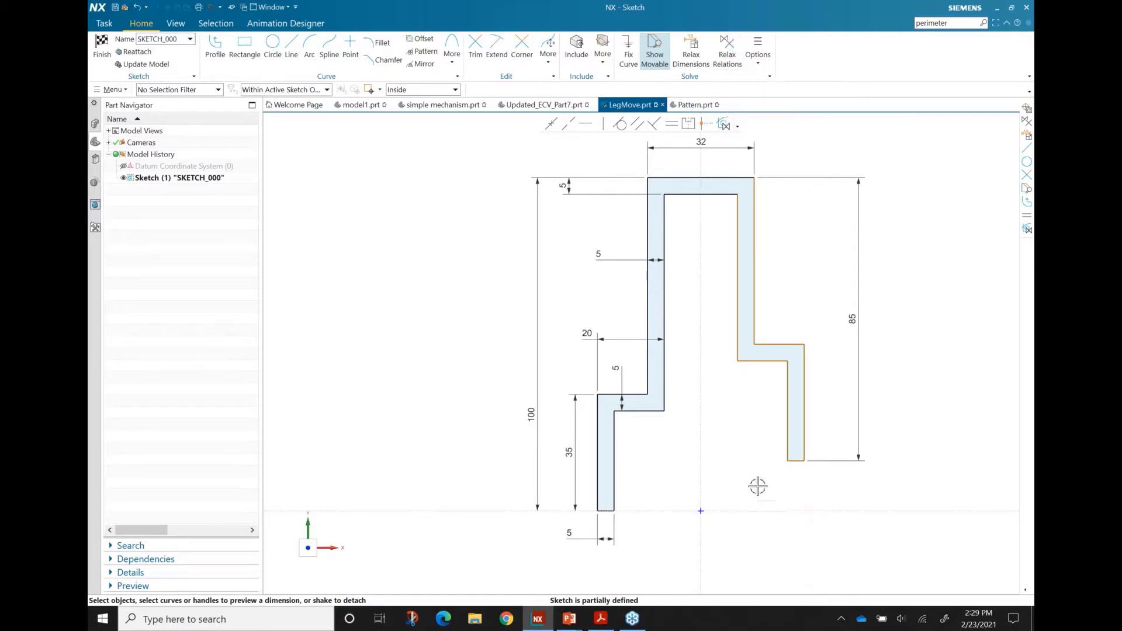
- Turn the creation of persistent relations on and back off
click(725, 125)
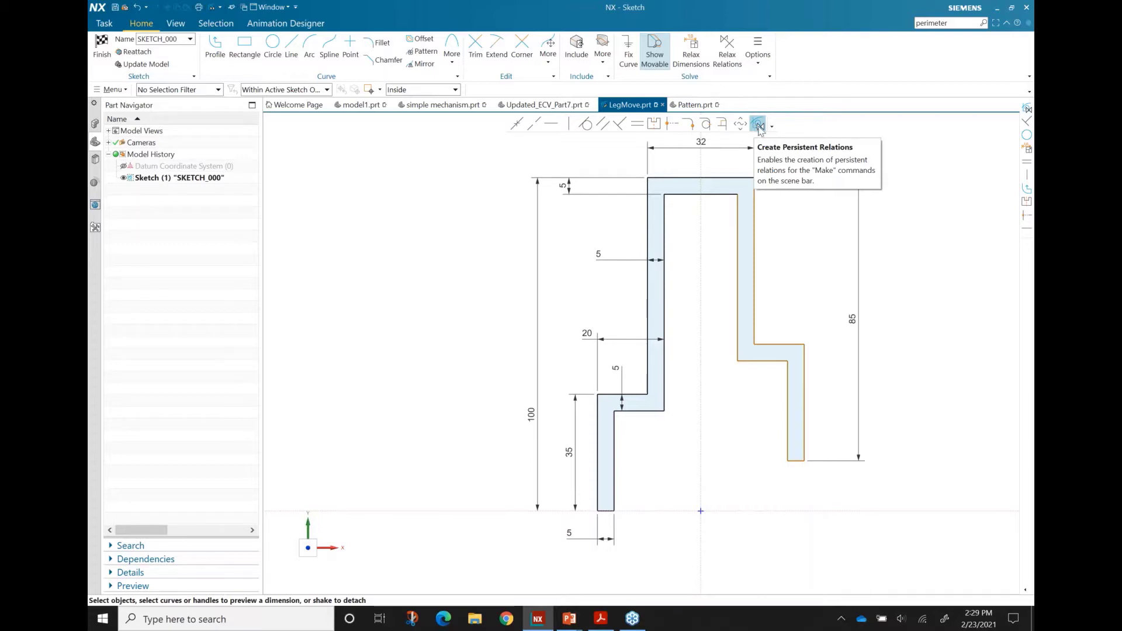
click(758, 126)
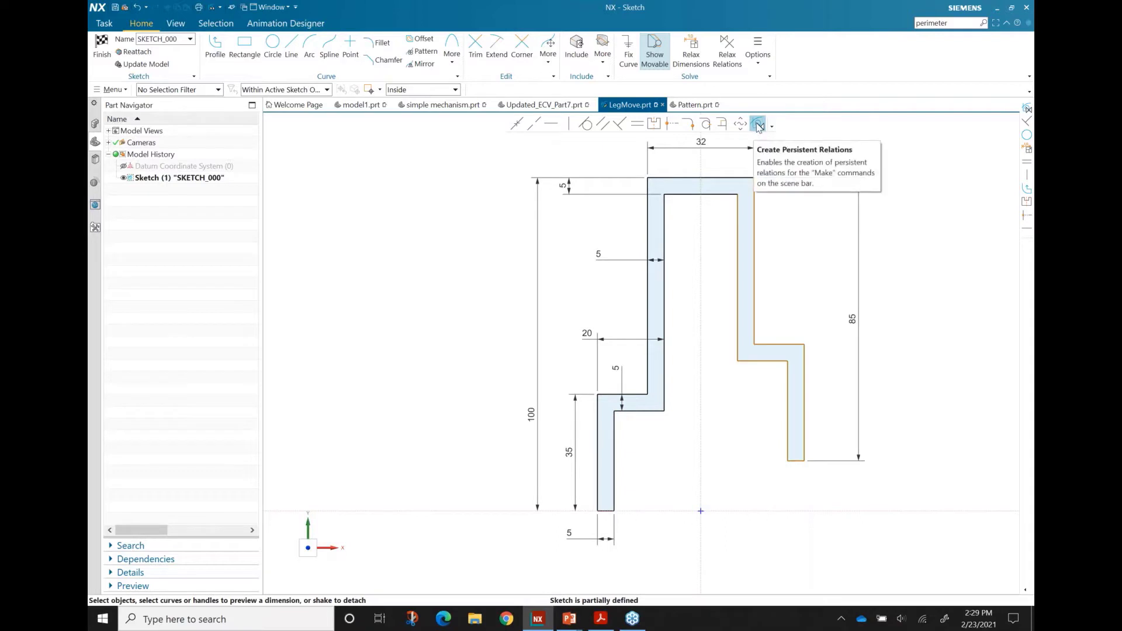
click(759, 126)
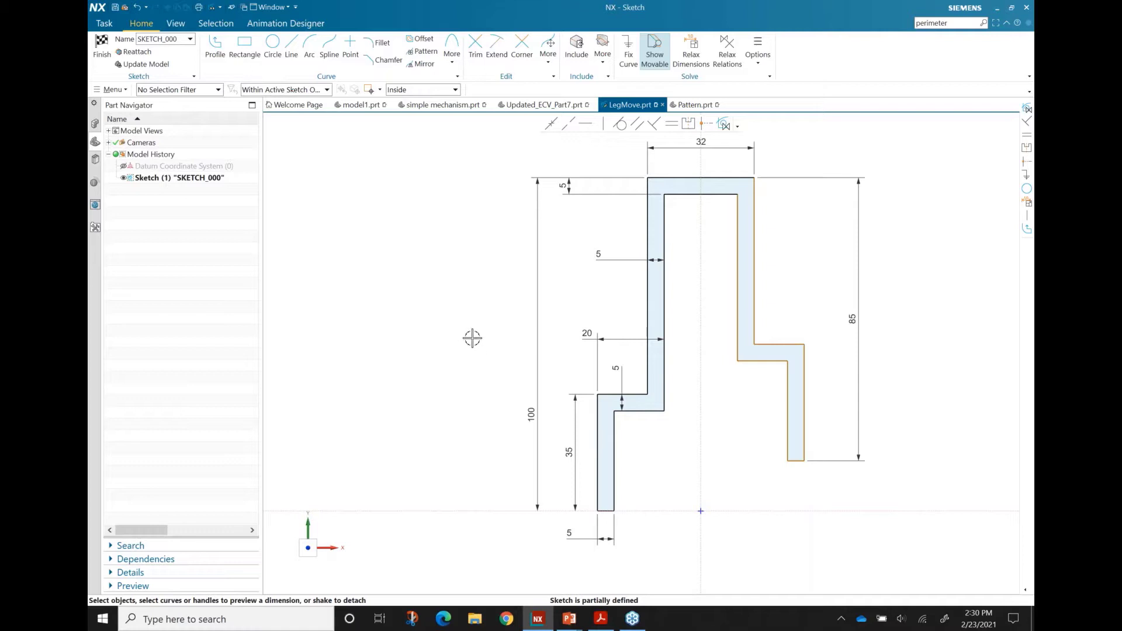
- Detach the right foot's five curves from the leg, move them horizontally well away from it, and undo the move
scroll(472, 338, down, 1)
scroll(810, 398, up, 1)
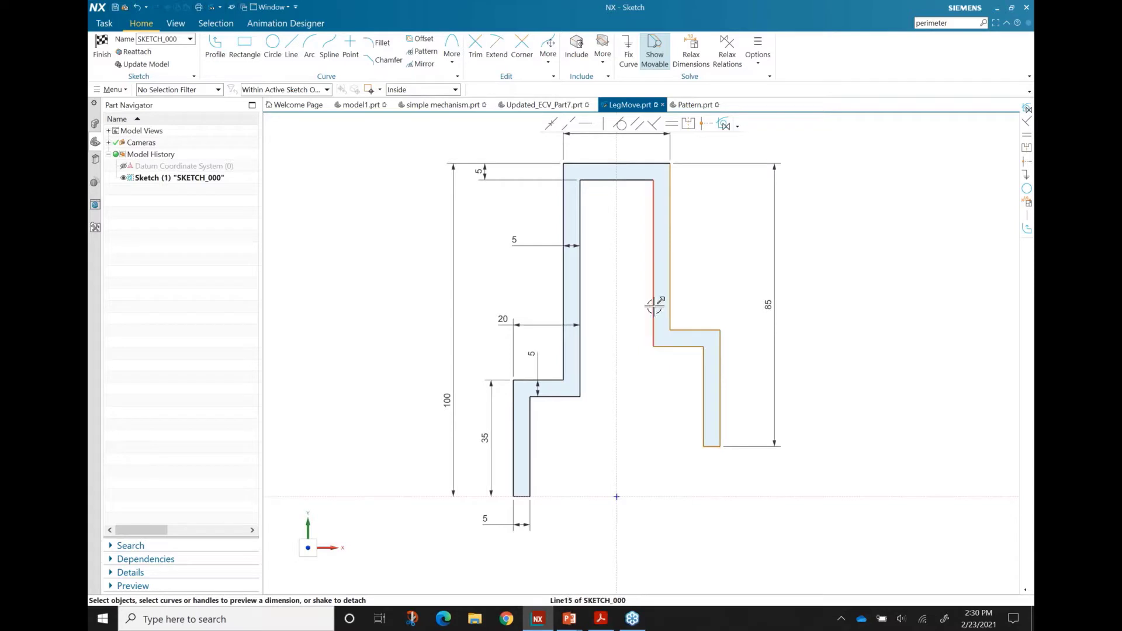
drag(633, 308, 738, 473)
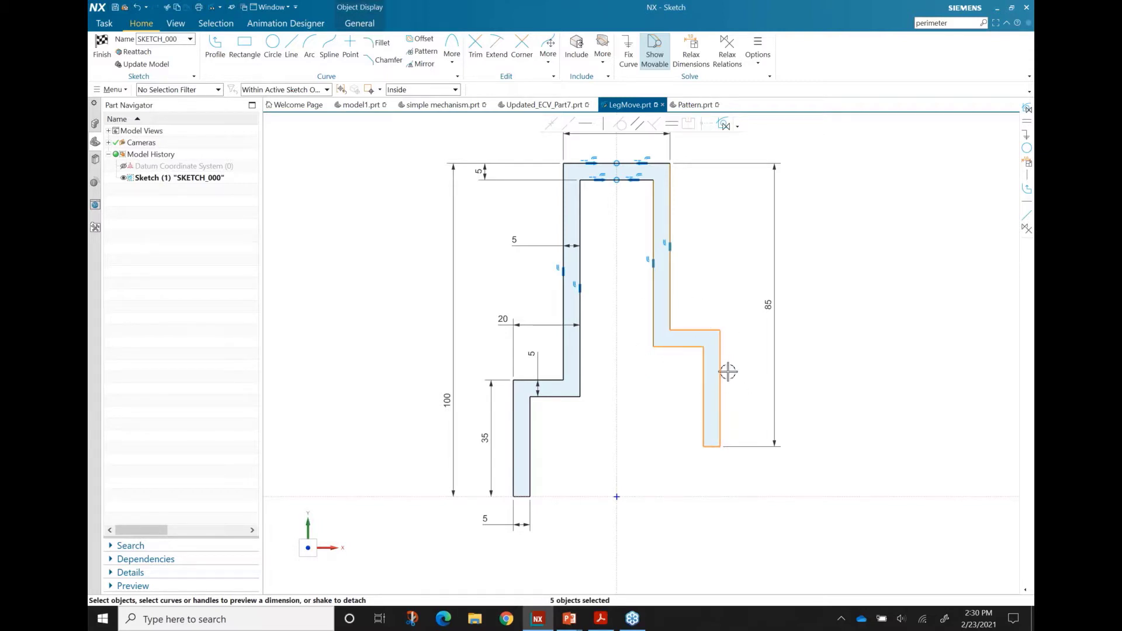
mouse_move(723, 387)
mouse_down()
mouse_move(598, 393)
mouse_move(764, 406)
mouse_move(791, 401)
mouse_move(716, 389)
mouse_move(879, 396)
mouse_move(896, 367)
mouse_move(891, 377)
mouse_up()
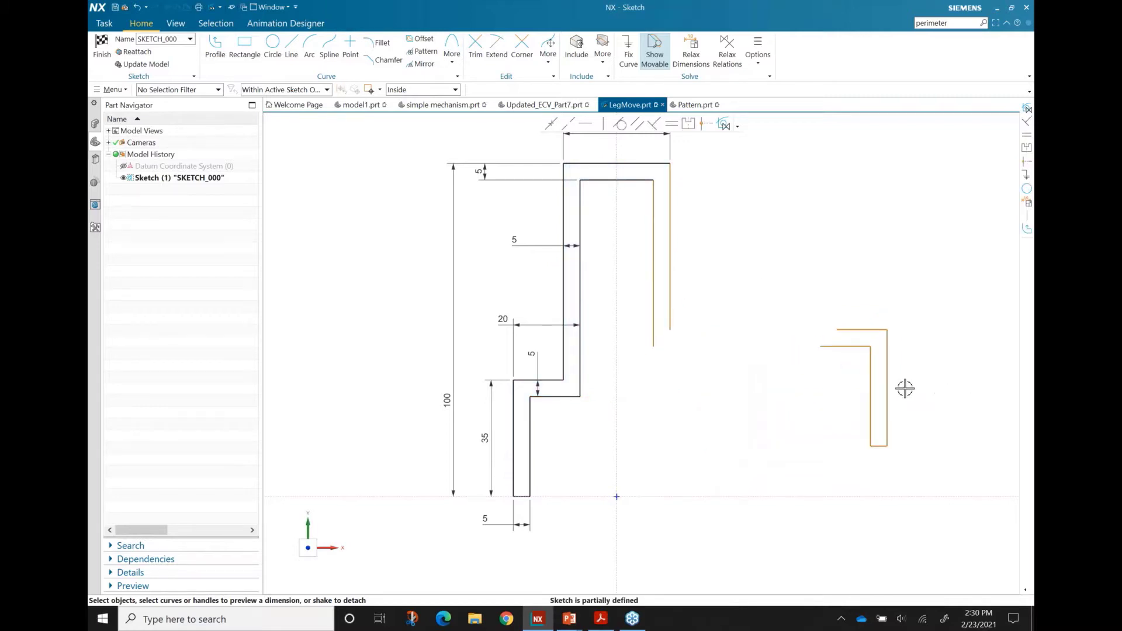
key(ctrl+z)
- Detach the right foot's five curves and place them slightly outward and below the open ends of the right leg
mouse_move(637, 308)
mouse_down()
mouse_move(677, 376)
mouse_move(741, 428)
mouse_move(741, 464)
mouse_move(744, 443)
mouse_up()
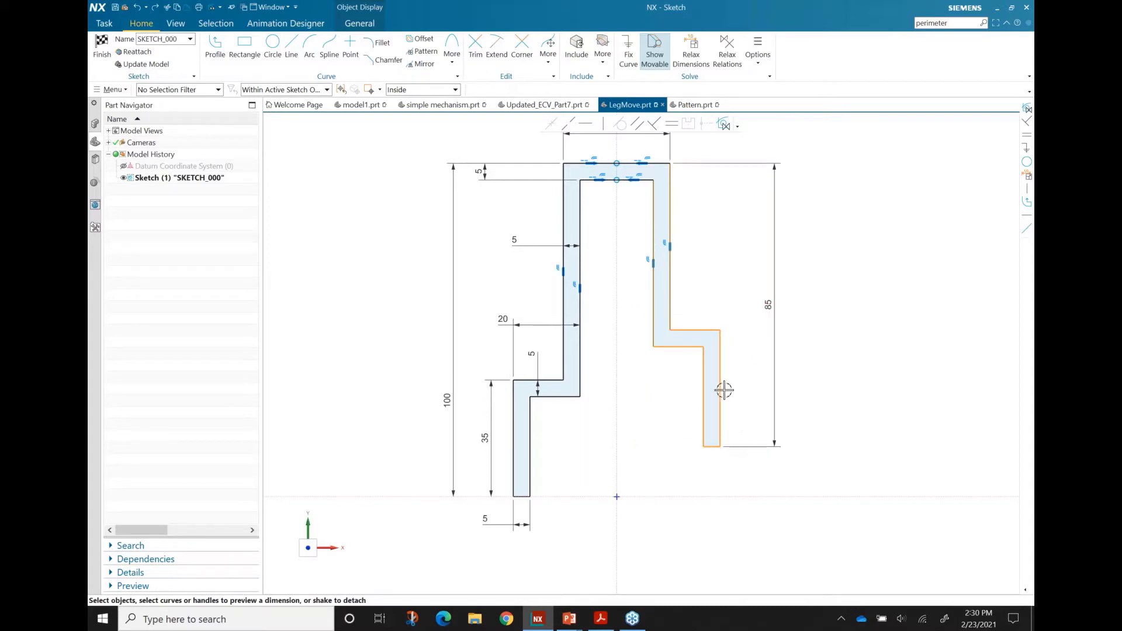
mouse_move(724, 391)
mouse_down()
mouse_move(765, 392)
mouse_move(709, 413)
mouse_move(742, 412)
mouse_move(759, 393)
mouse_move(765, 412)
mouse_move(747, 420)
mouse_up()
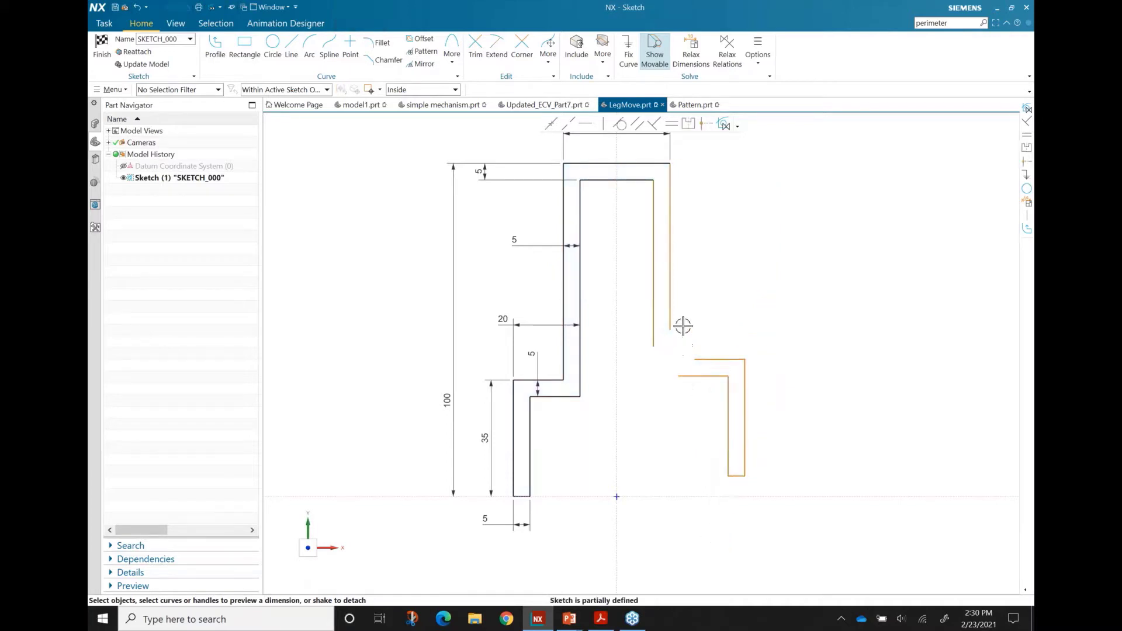